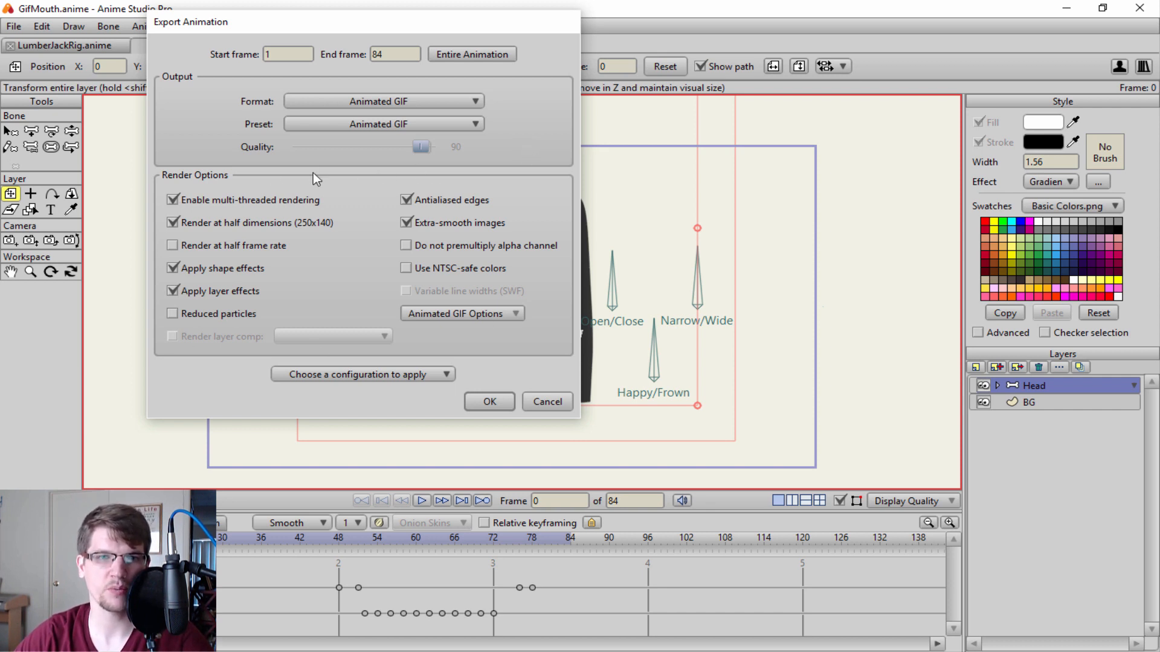
Turn off rendering at half dimensions and review the Animated GIF color-count, dithering, transparency and frame differencing options.
left_click(172, 223)
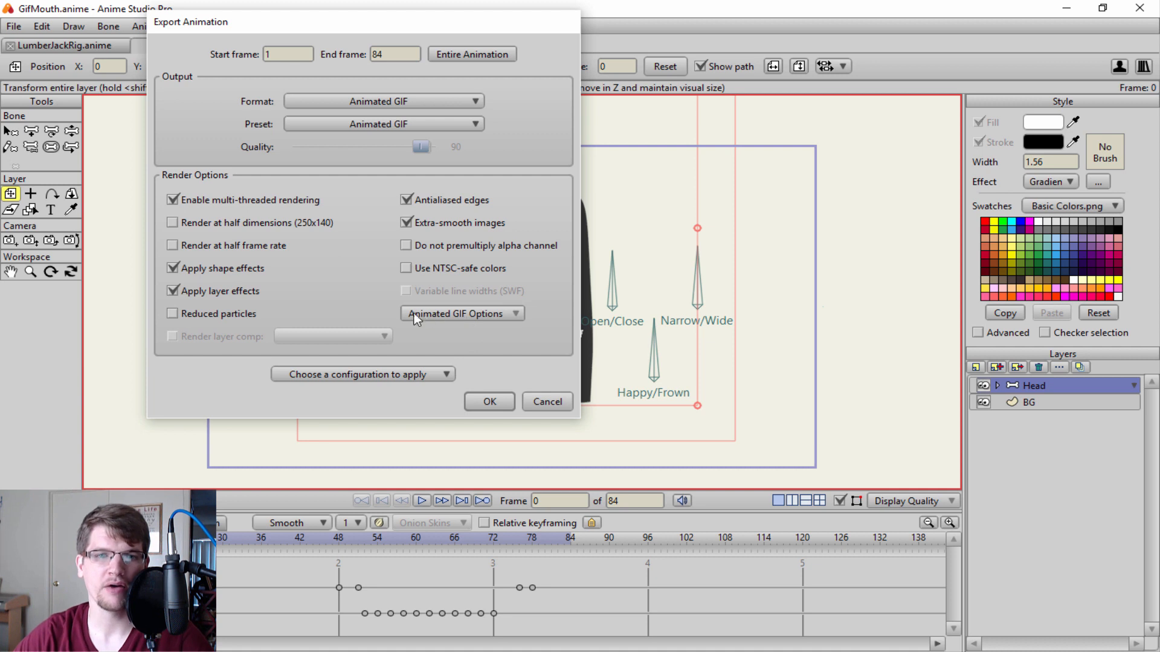
left_click(474, 312)
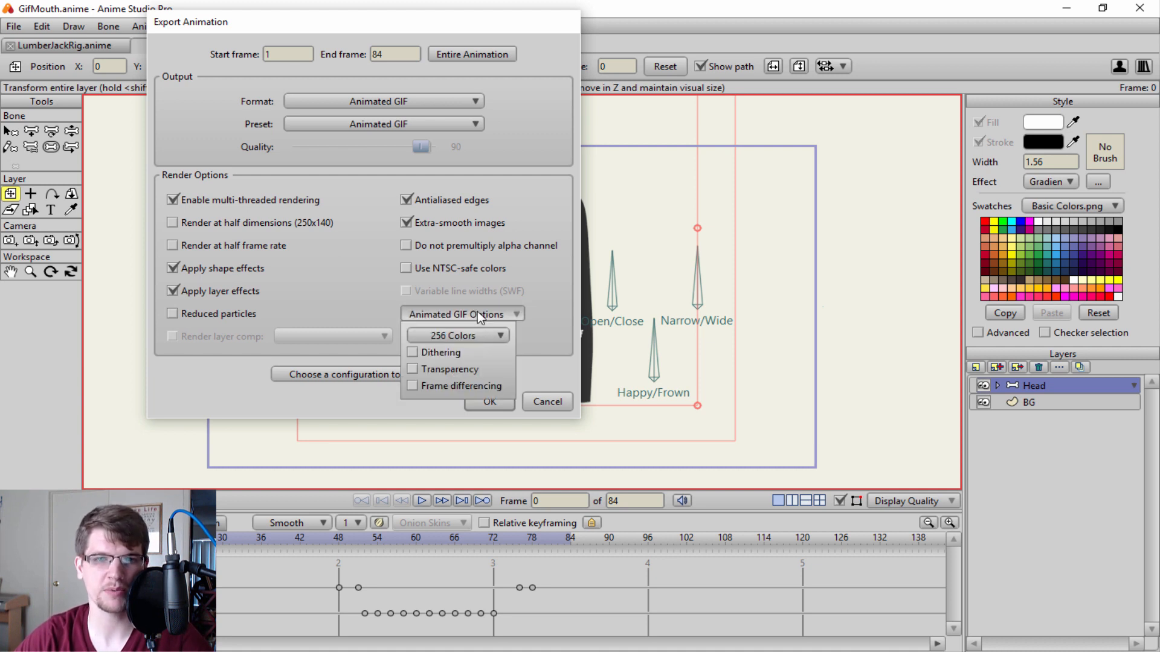
left_click(477, 336)
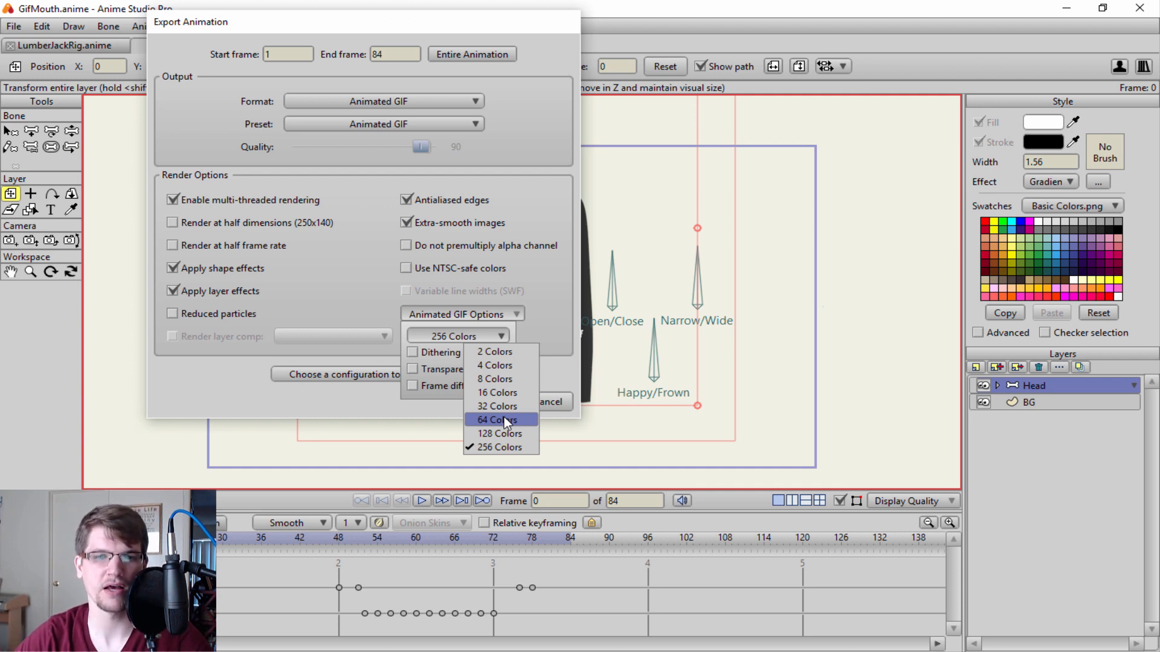
left_click(543, 324)
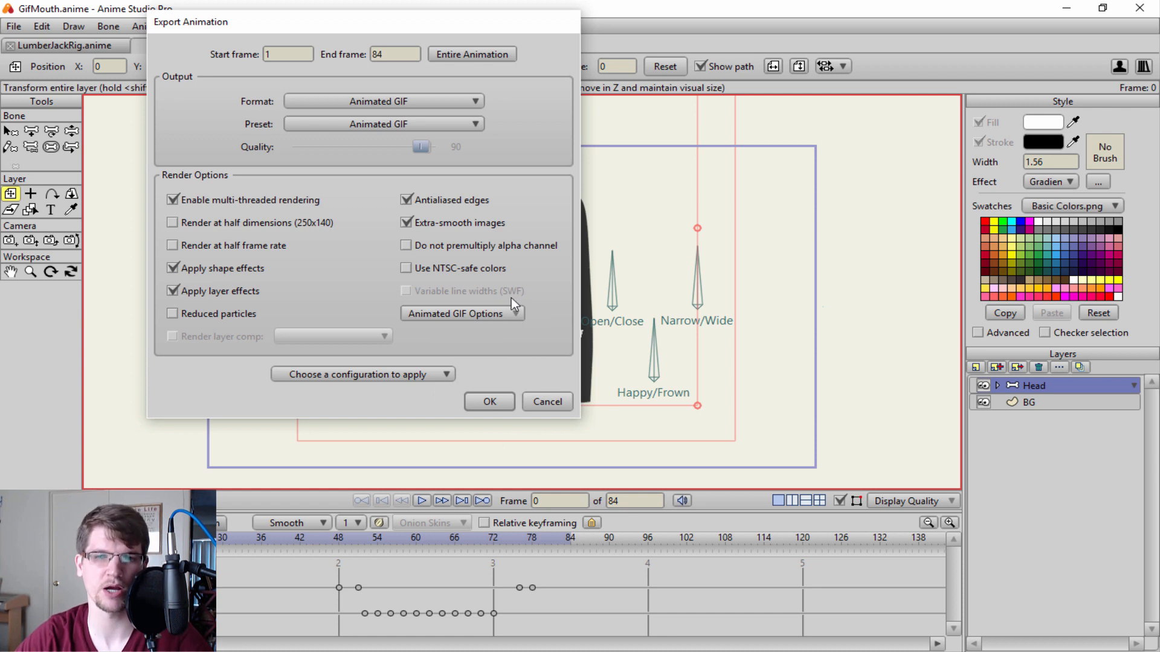
left_click(507, 314)
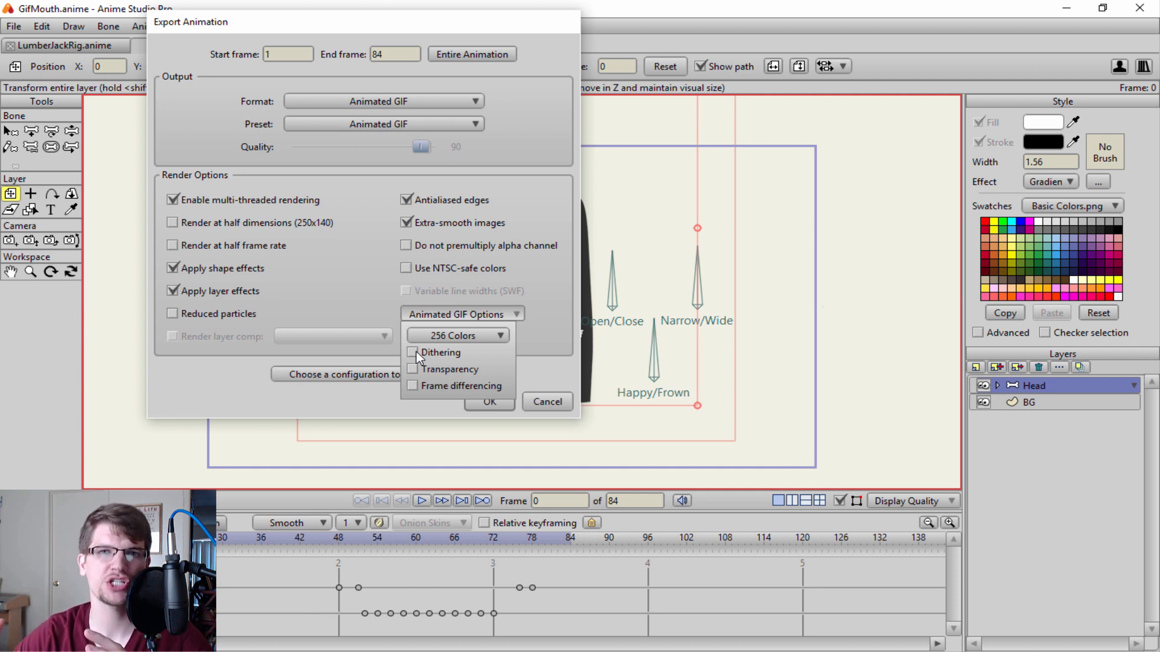
left_click(412, 409)
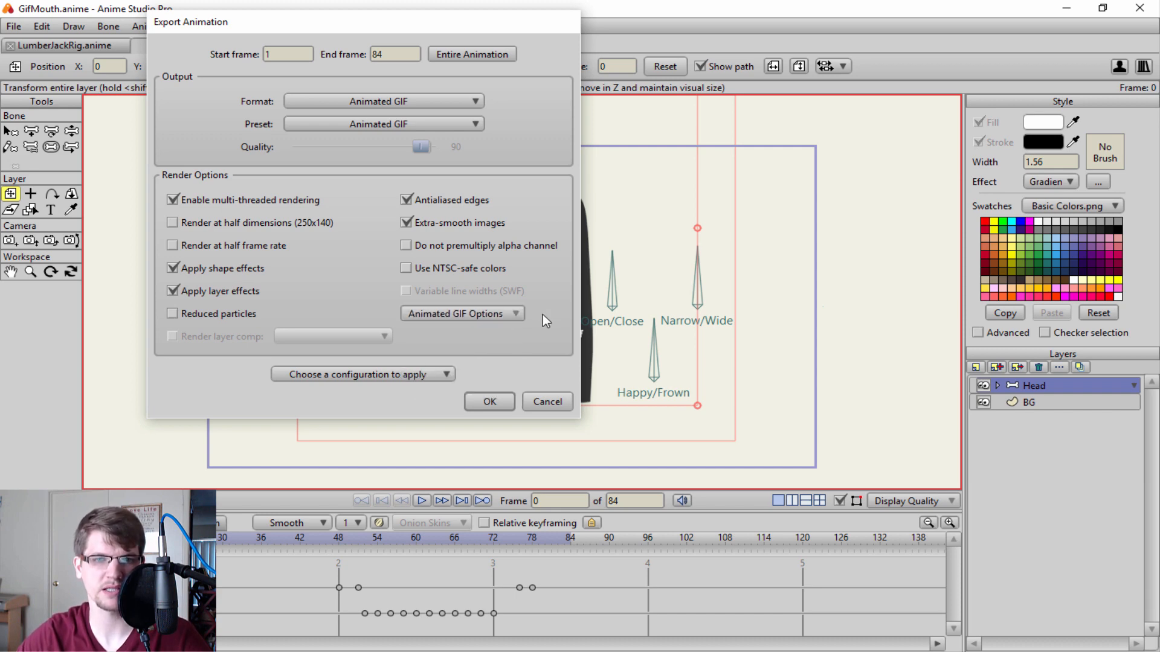
Export the animation as GifMouth into the ASPChannel folder, replacing the existing file.
left_click(494, 408)
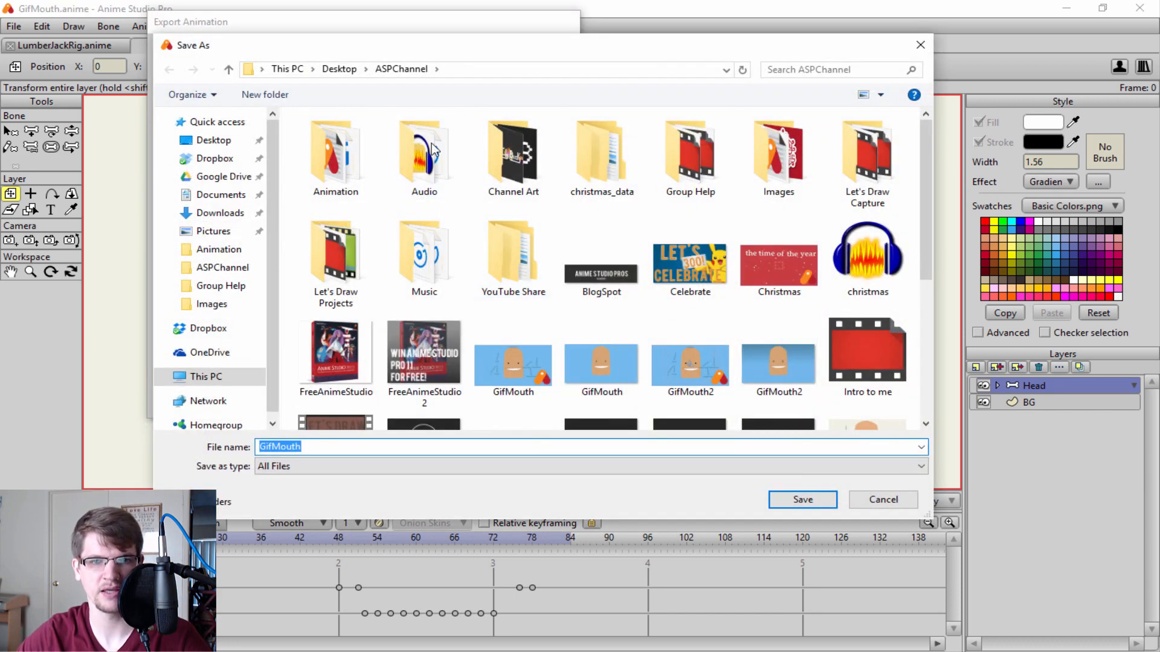
left_click(779, 506)
left_click(613, 333)
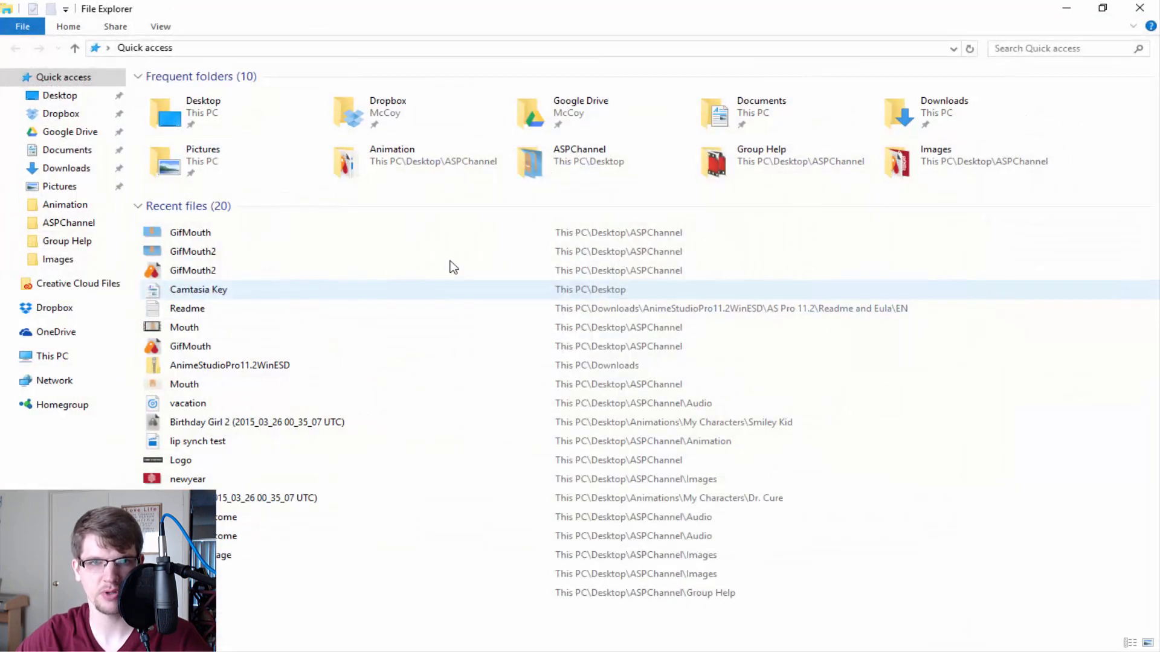
Preview the exported GifMouth GIF from the recent files in File Explorer and put the viewer and folder windows away.
double_click(298, 232)
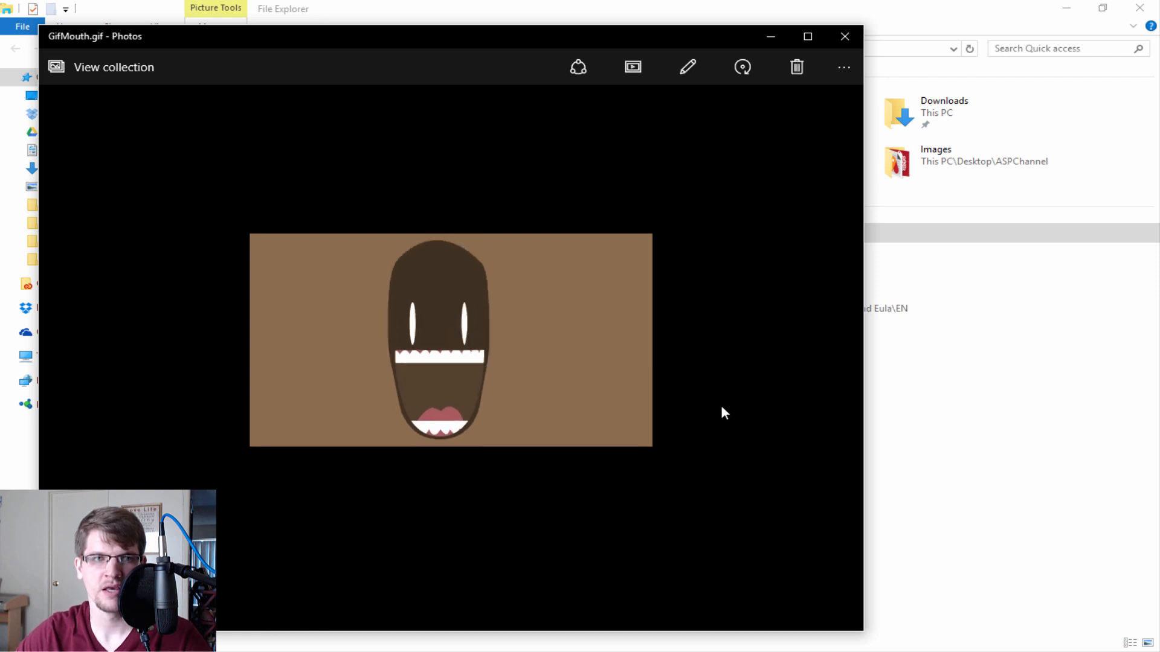
left_click(845, 36)
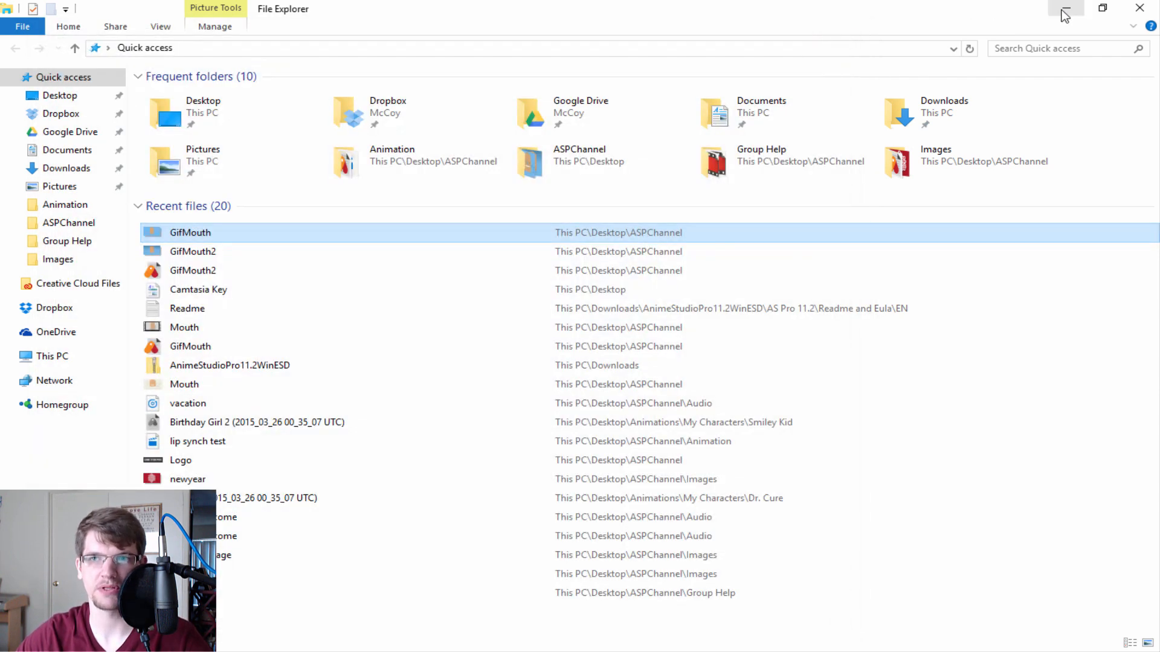
left_click(1066, 8)
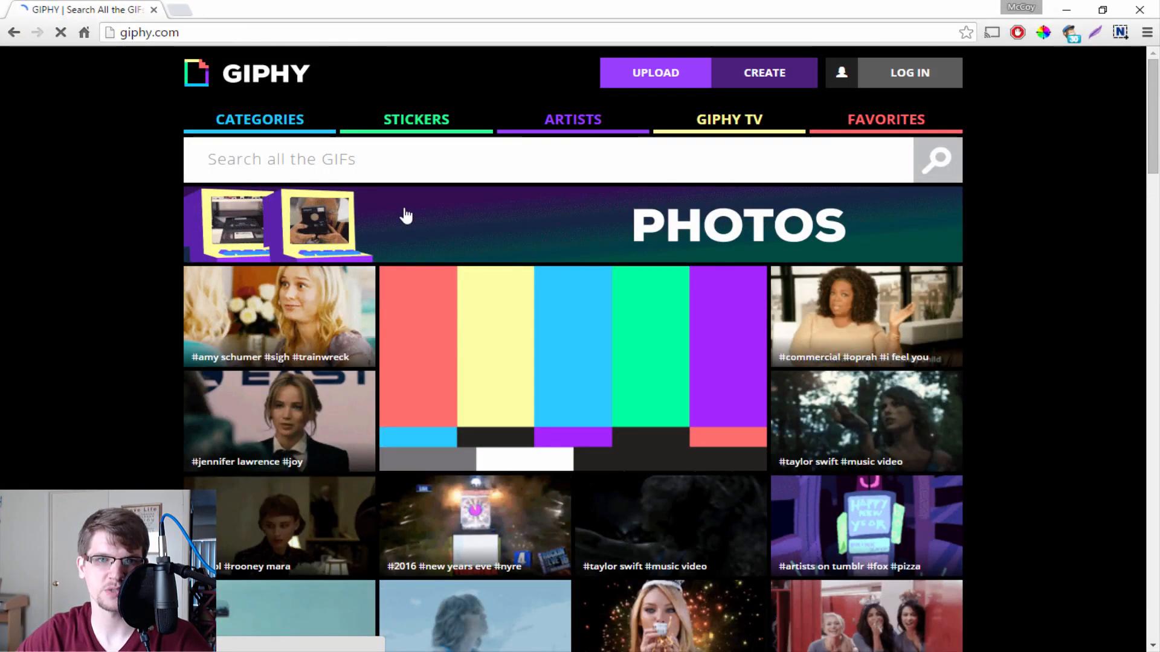
Upload GifMouth.gif to GIPHY in the browser and select the address of its page.
left_click(664, 79)
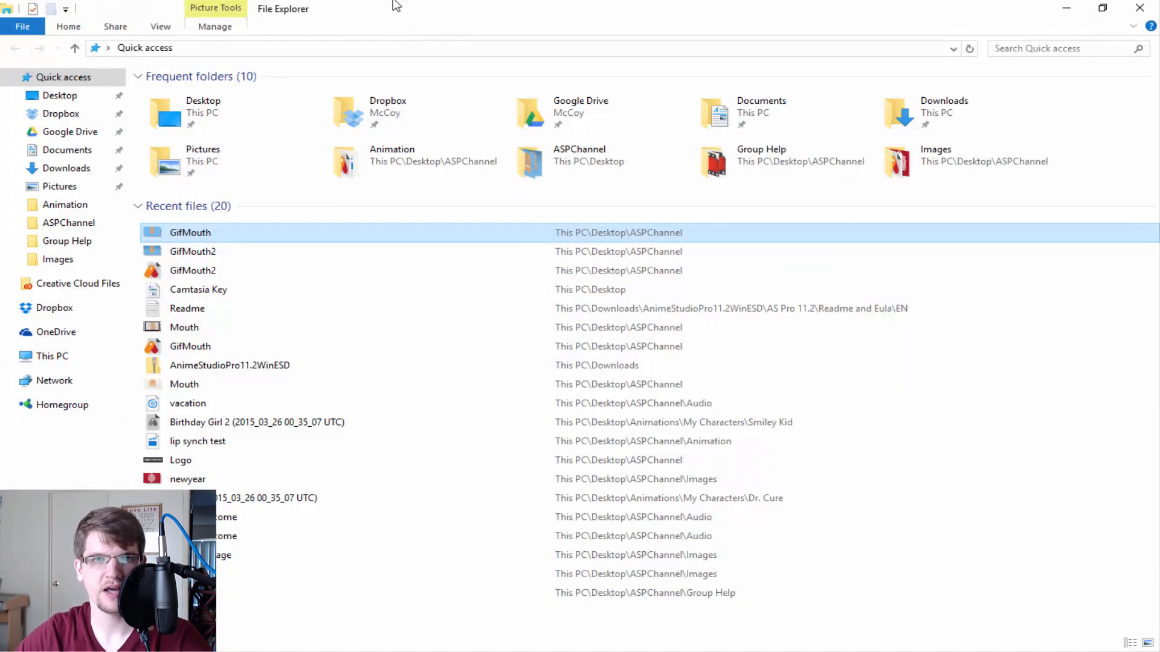
double_click(396, 4)
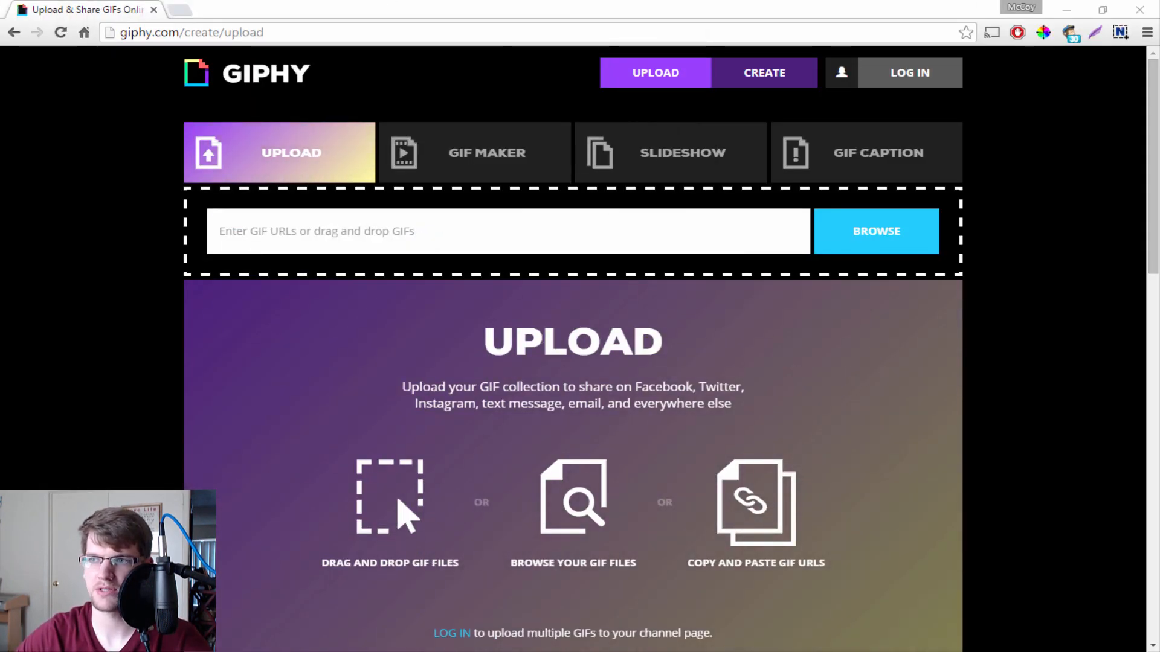
left_click_drag(749, 394, 562, 358)
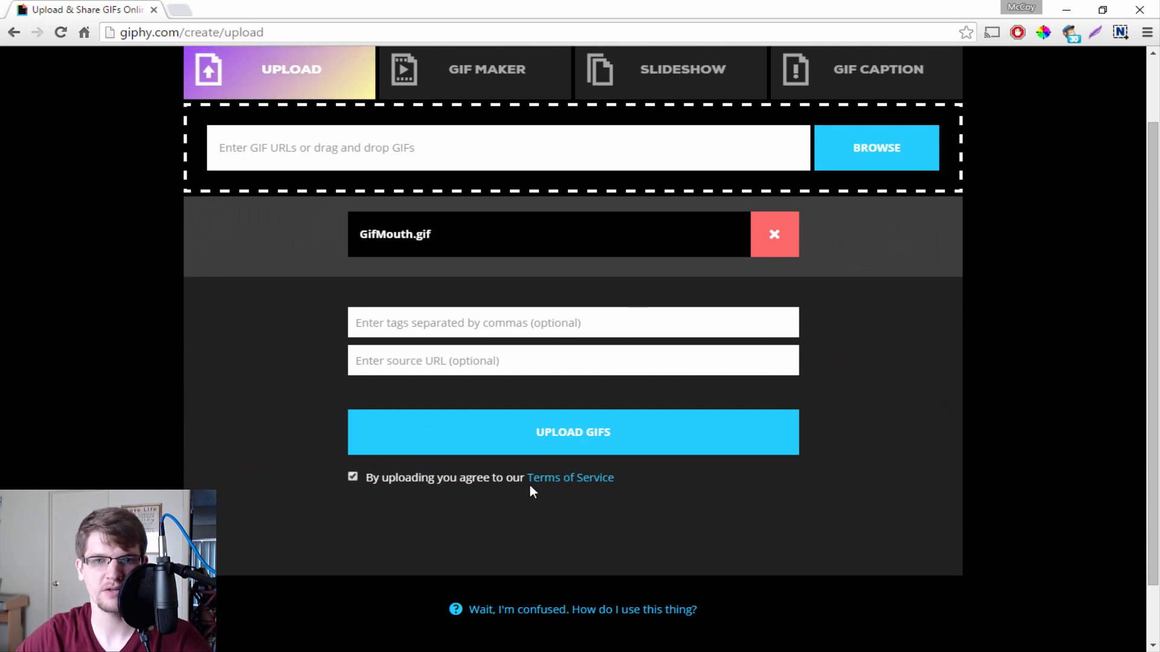
left_click(686, 445)
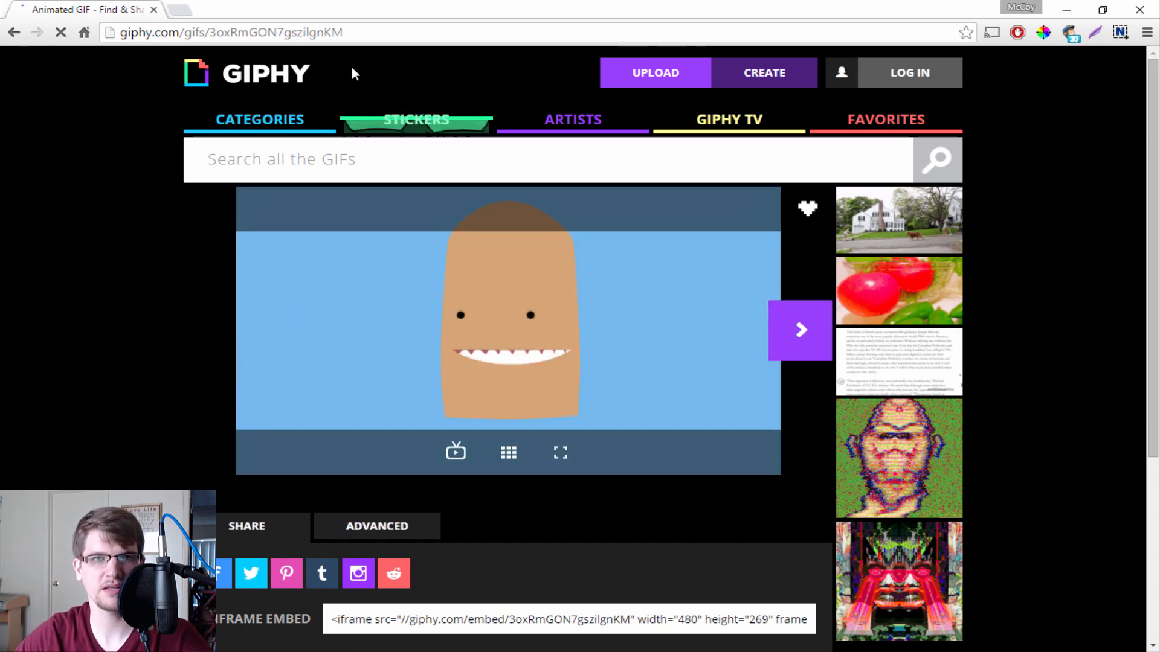
left_click(365, 33)
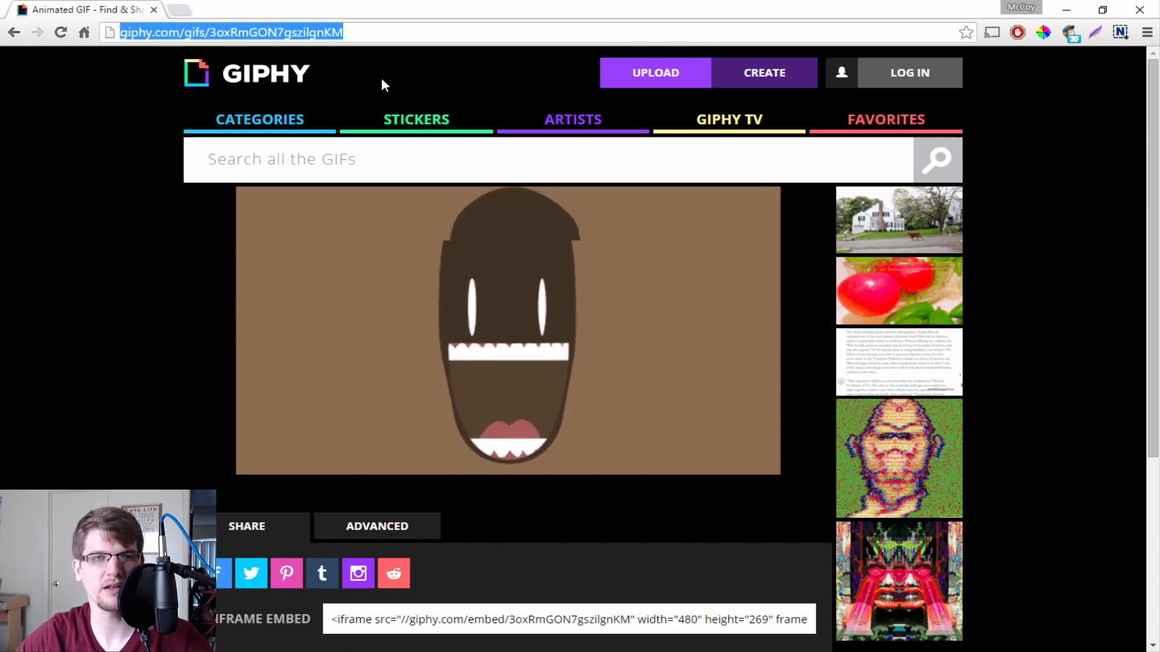
left_click_drag(445, 13, 1159, 483)
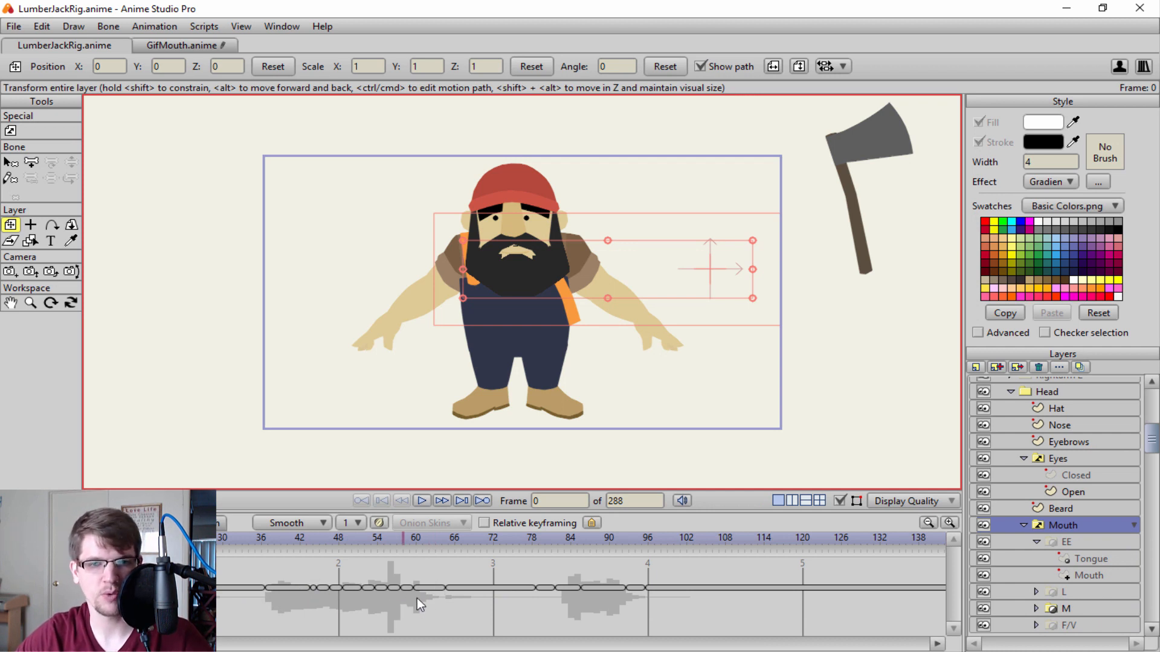
Try retiming the mouth switch segment between about frames 65 and 78 in the LumberJackRig timeline.
left_click(448, 588)
left_click_drag(447, 587, 462, 591)
left_click_drag(452, 590, 465, 591)
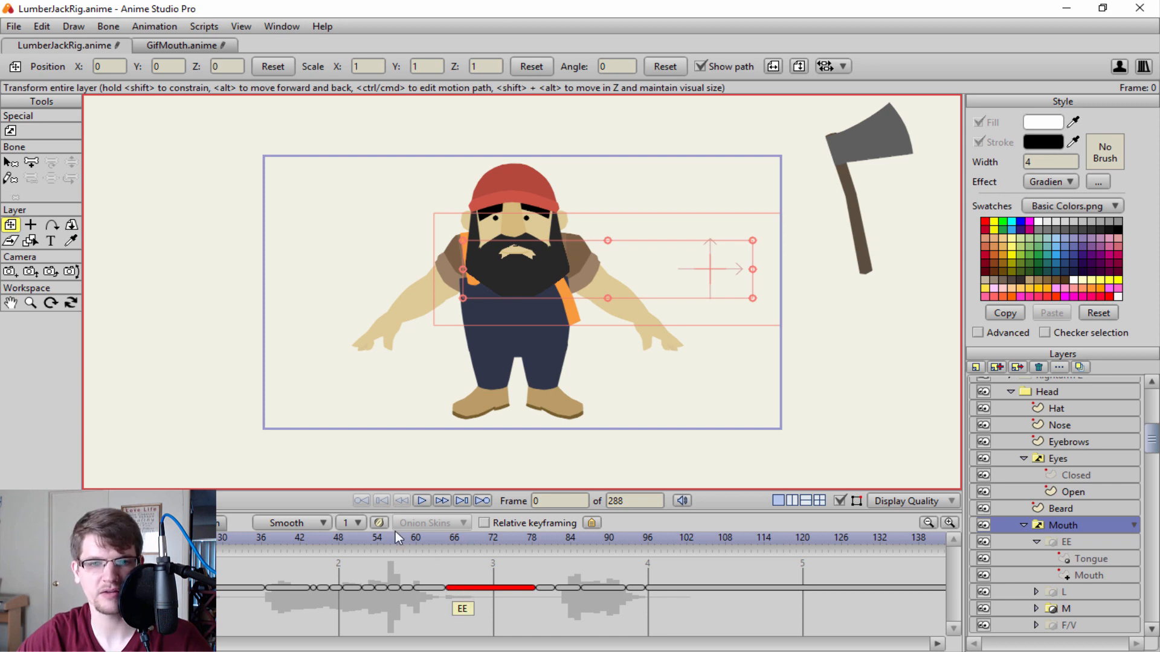
Play the lumberjack animation from frame 10 and stop it around frame 89 to check the lip sync.
left_click_drag(71, 538, 93, 538)
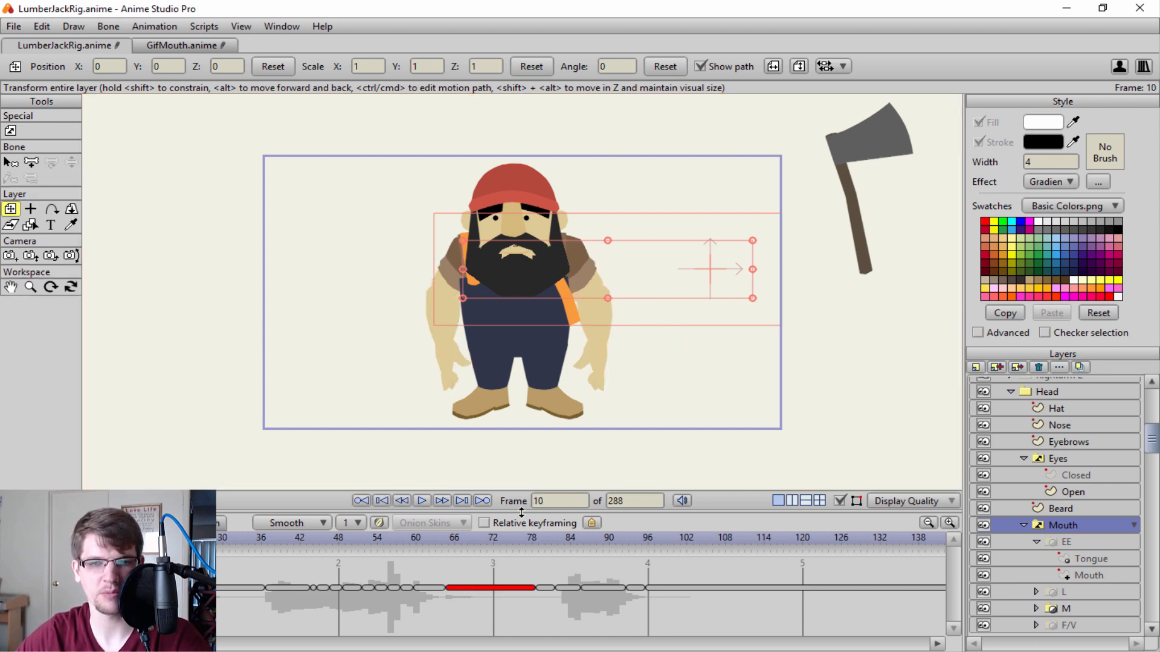
left_click(424, 500)
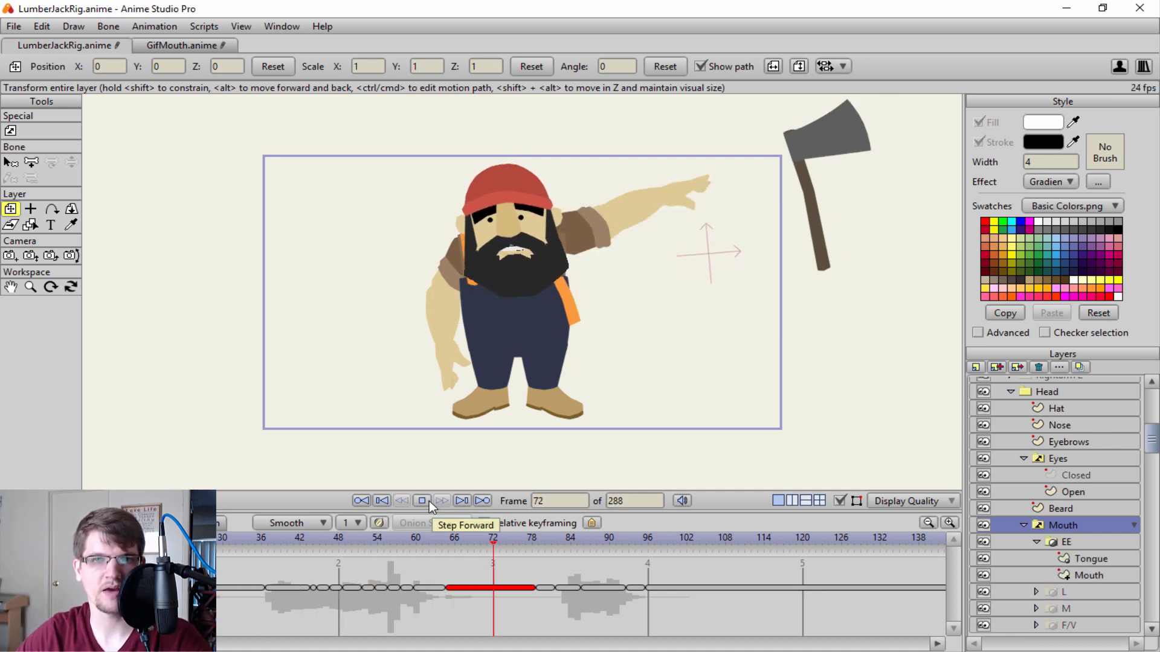
left_click(422, 500)
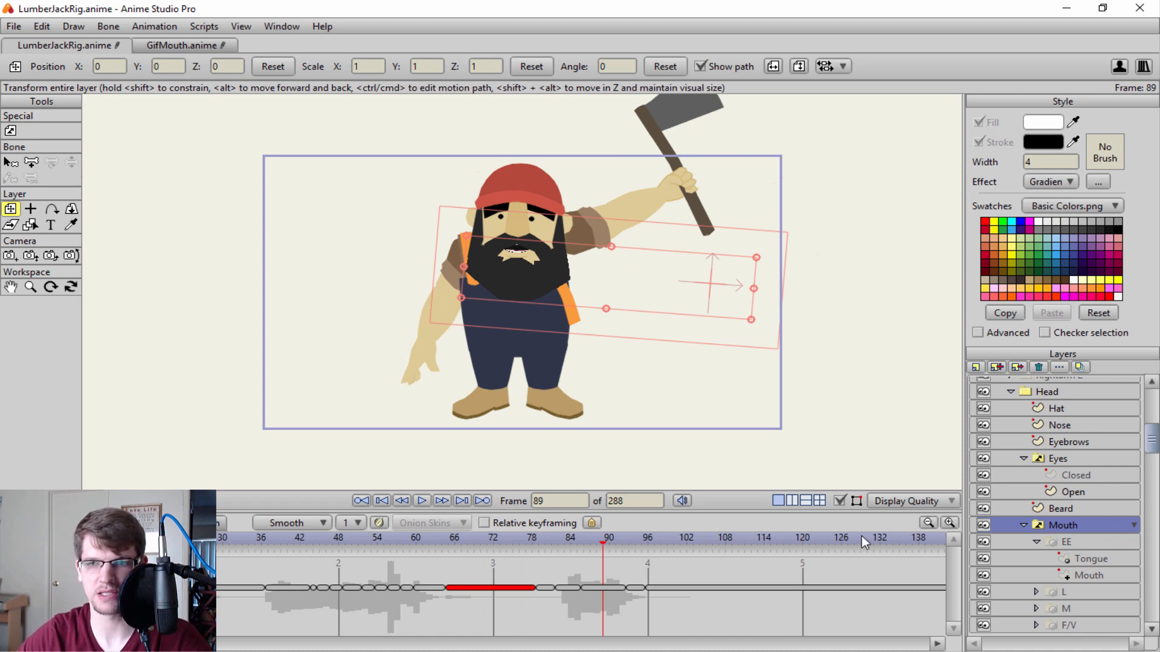
Collapse the EE mouth group and scrub from frame 42 to 56 to examine which mouth shapes are switched on.
scroll(1063, 513, "down", 4)
left_click(1036, 469)
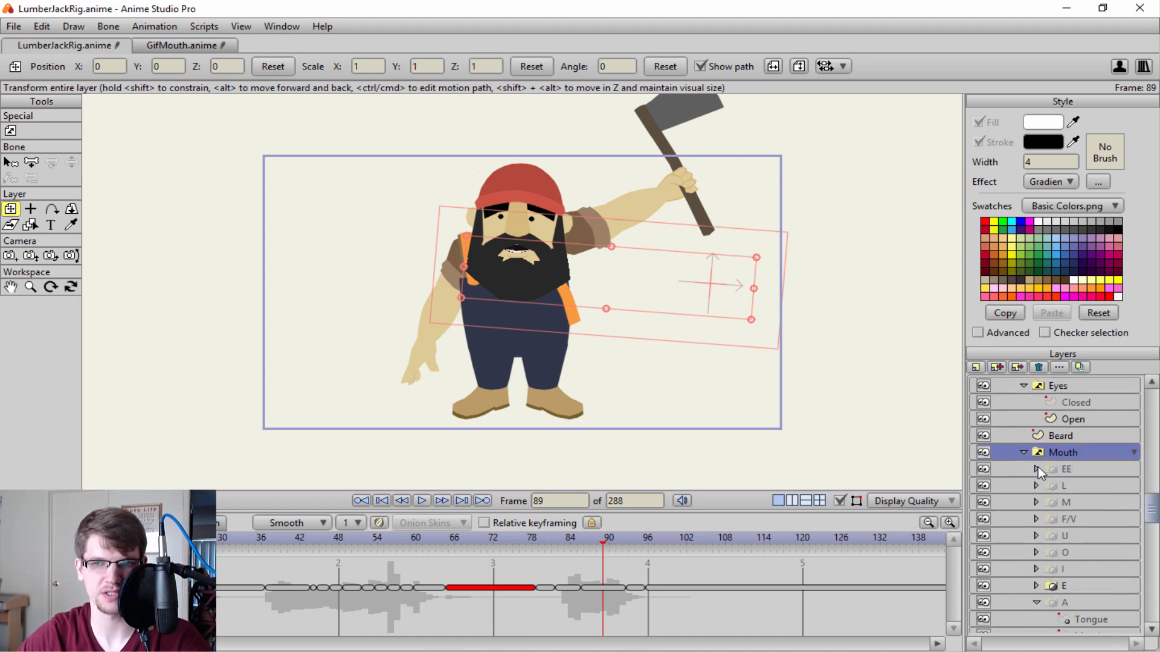
left_click(300, 545)
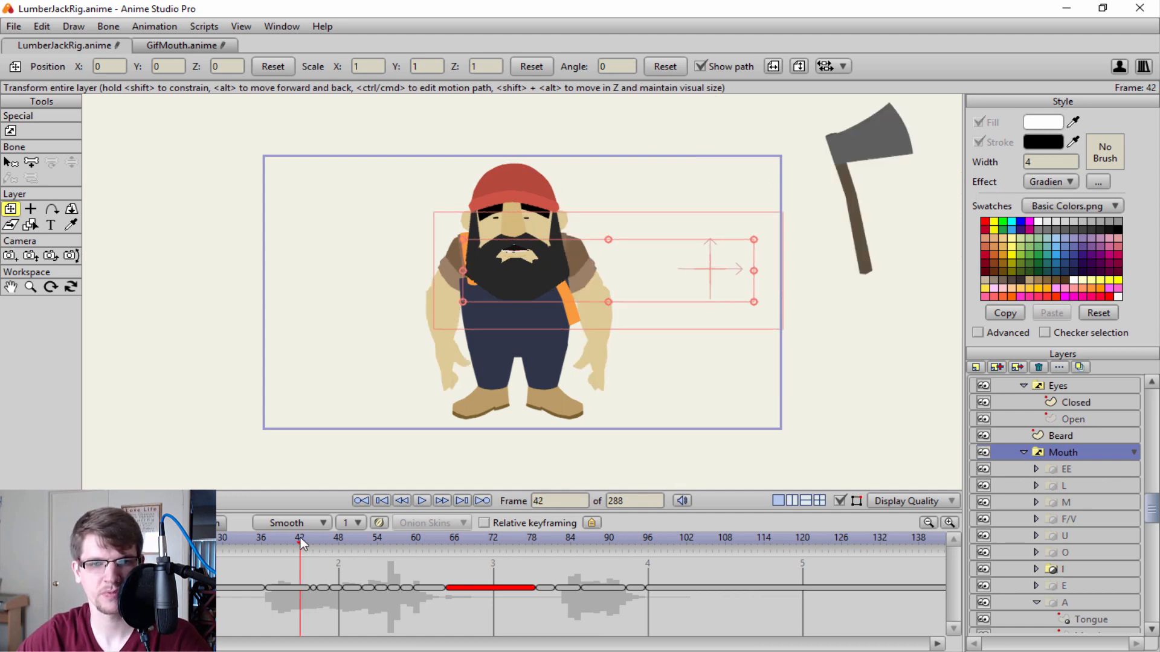
left_click_drag(306, 543, 371, 547)
left_click(363, 553)
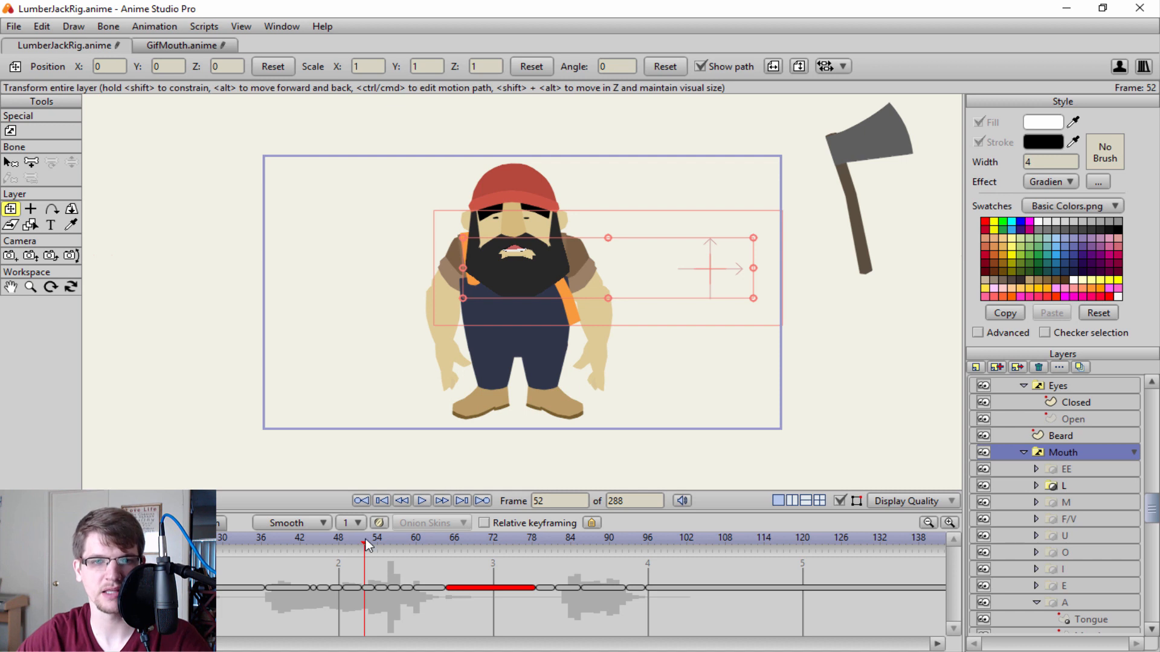
left_click(387, 541)
mouse_move(387, 544)
left_mouse_down()
mouse_move(436, 542)
mouse_move(391, 543)
left_mouse_up()
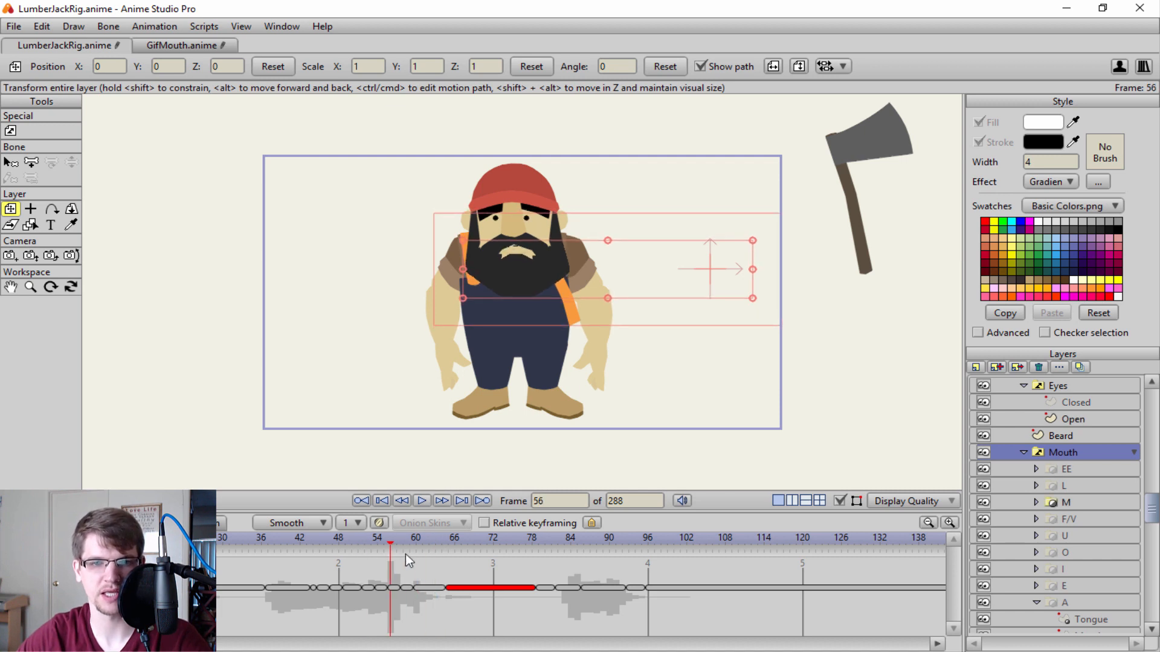
Try lengthening the mouth switch segment that starts near frame 61, and undo the change.
left_click(418, 588)
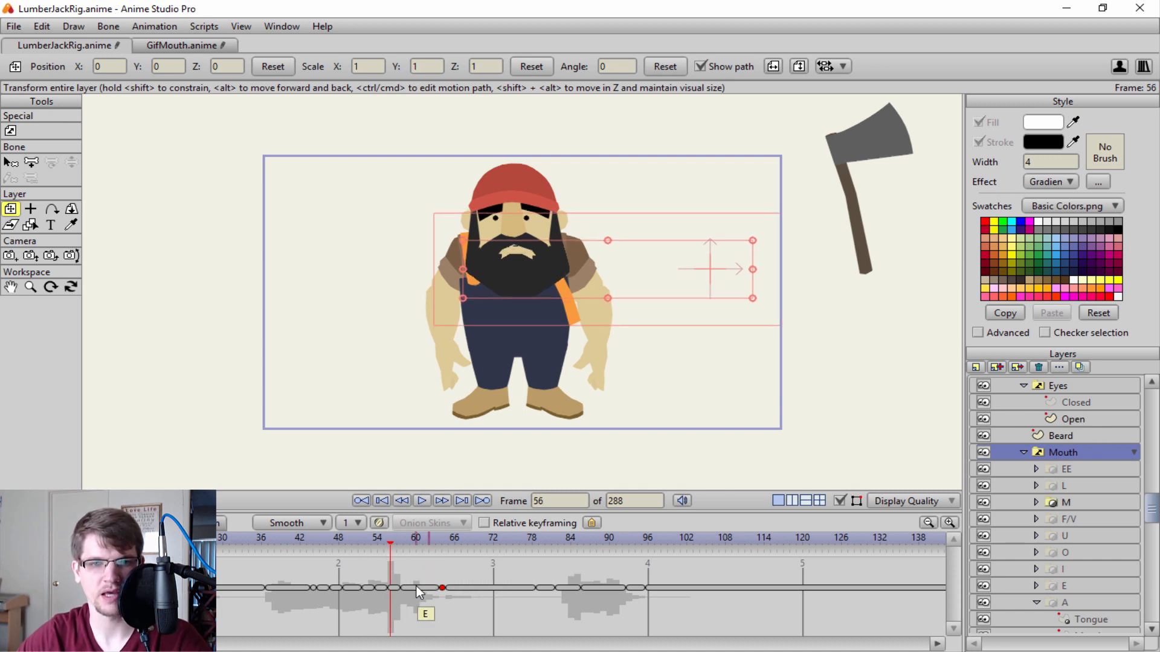
left_click(428, 589)
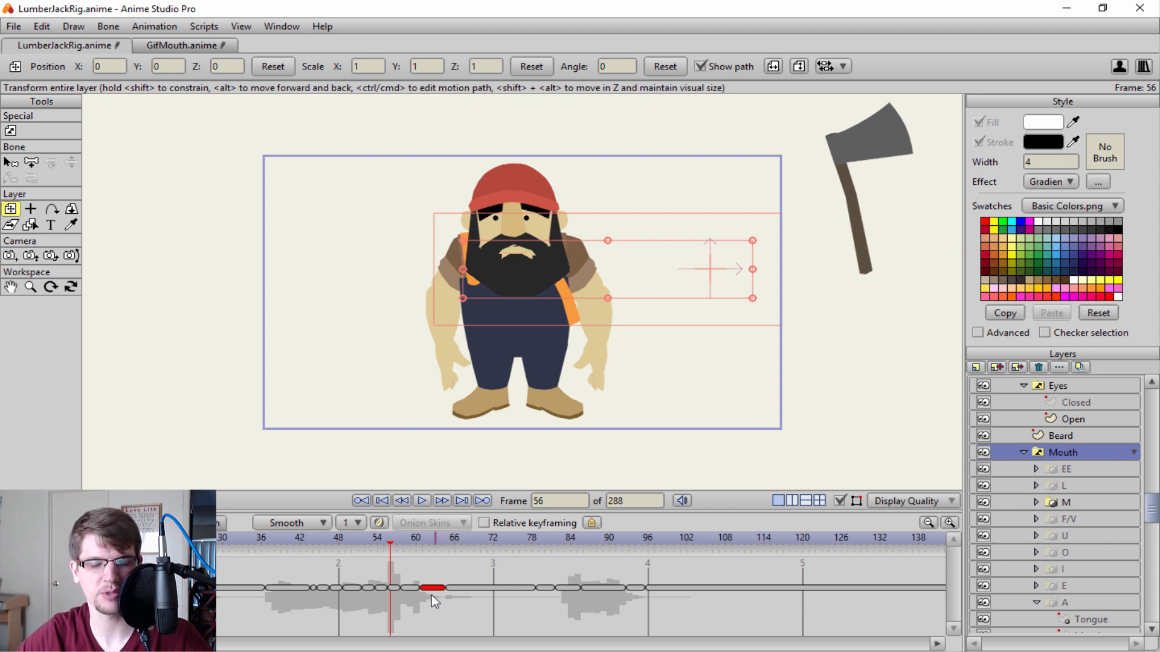
mouse_move(445, 589)
left_mouse_down()
mouse_move(478, 592)
mouse_move(425, 592)
left_mouse_up()
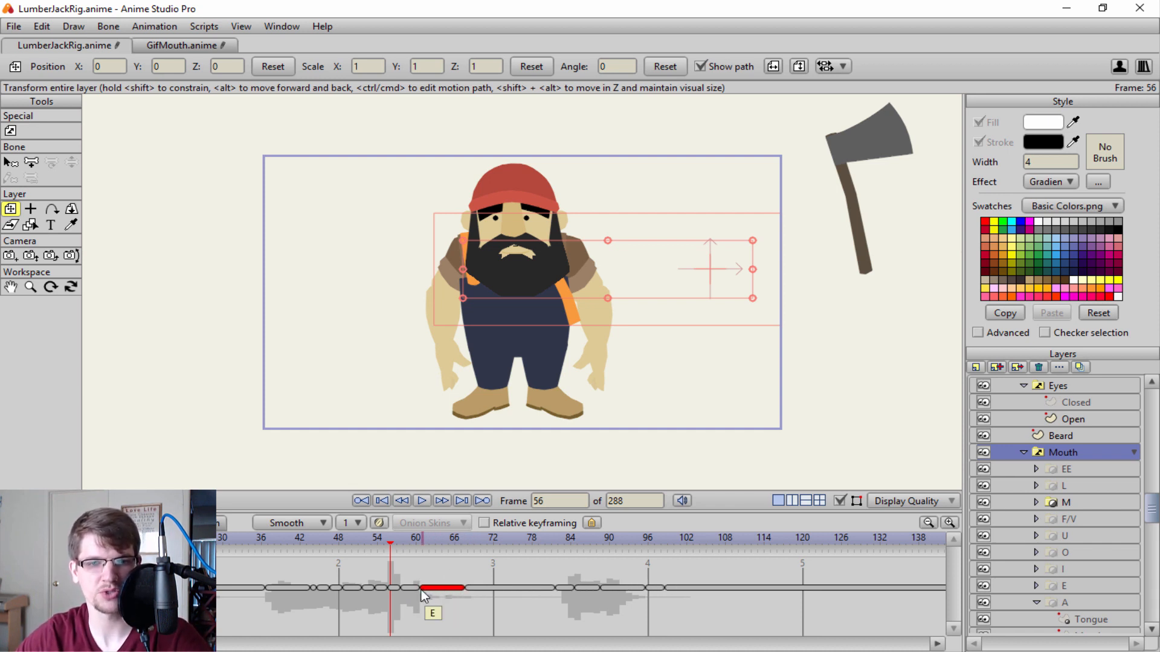
key("ctrl+z")
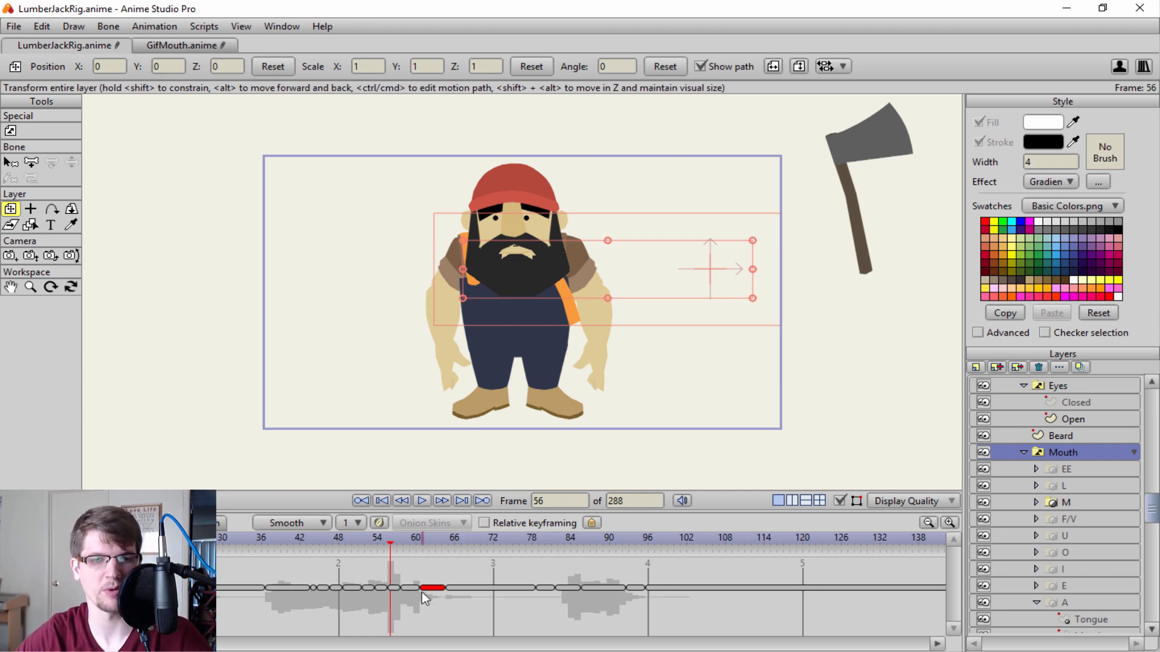
Try moving the long mouth switch segment between about frames 65 and 78 to before frame 36, and undo the move.
left_click(398, 536)
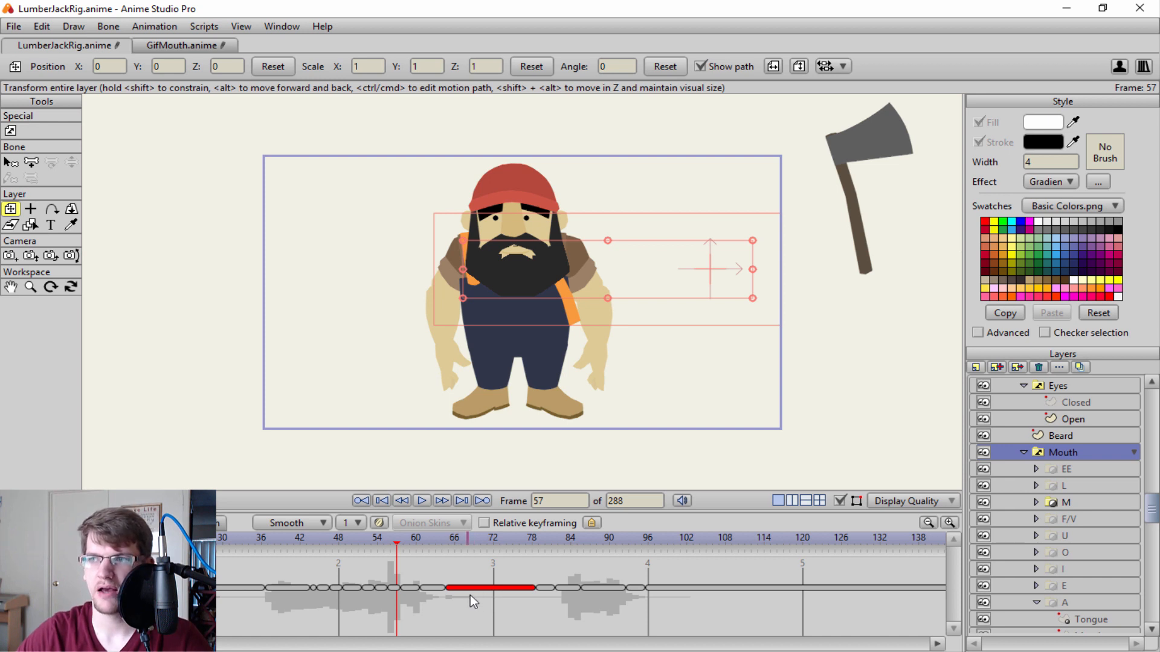
left_click_drag(489, 586, 219, 600)
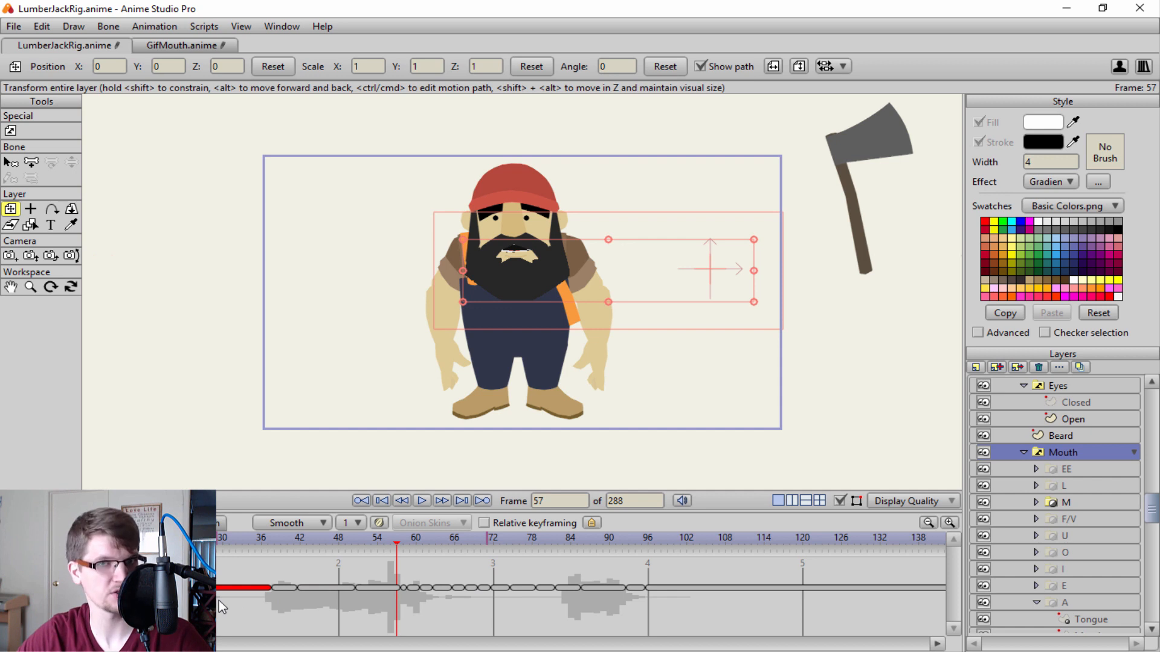
key("ctrl+z")
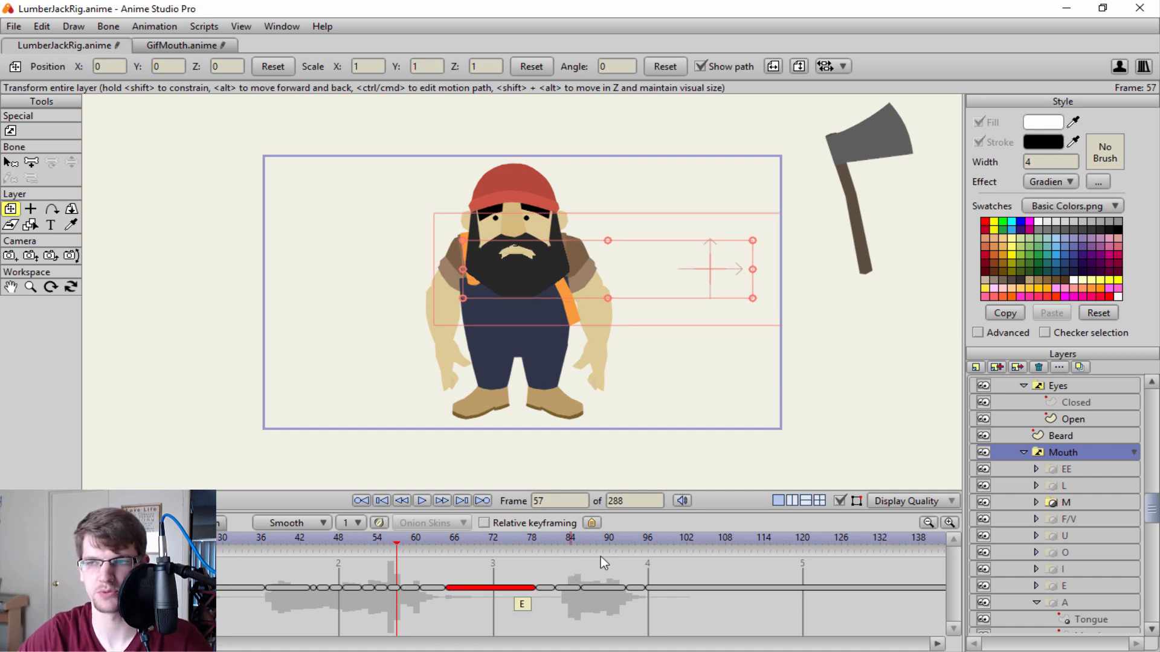
left_click(463, 595)
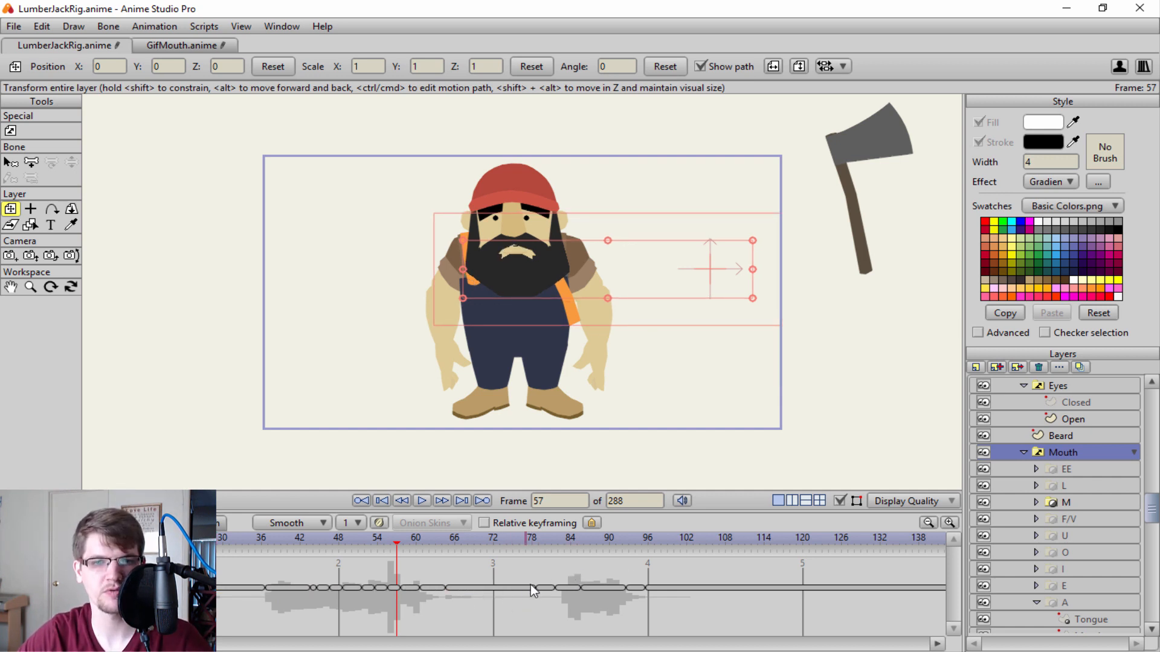
mouse_move(531, 586)
left_mouse_down()
mouse_move(564, 579)
mouse_move(494, 581)
mouse_move(574, 591)
mouse_move(536, 587)
left_mouse_up()
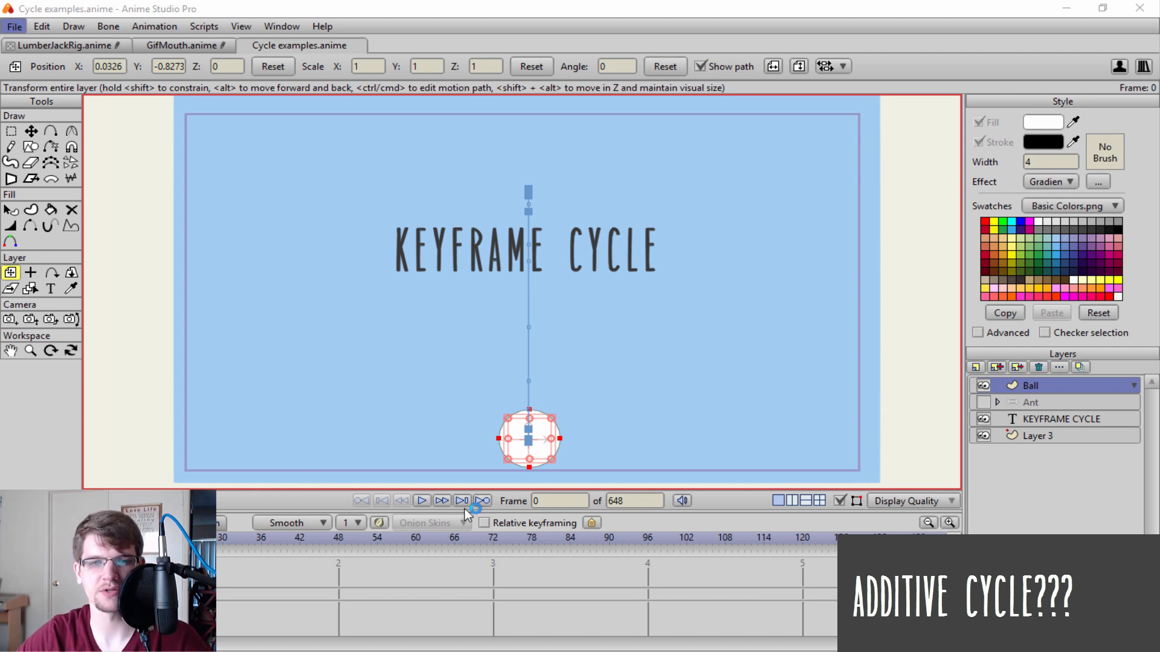
Play the bouncing ball animation in the Cycle examples project from frame 0.
left_click(422, 502)
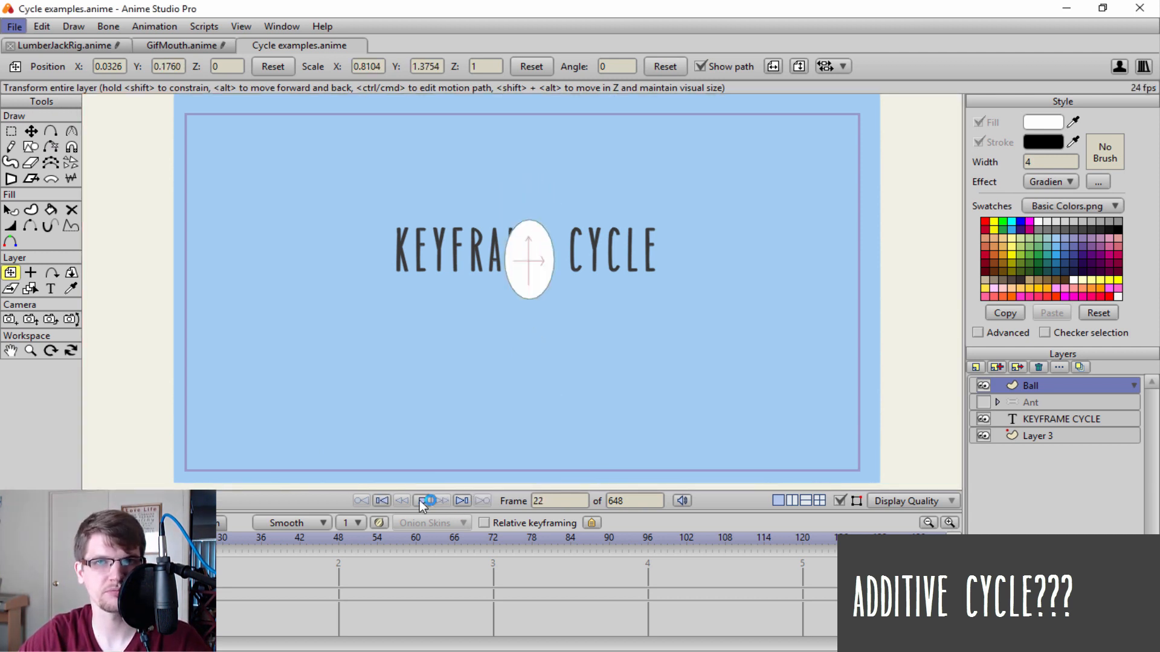
Stop the ball playback, toggle the Additive cycle option on the ball's frame 13 cycle keyframes, and go to frame 12.
left_click(421, 502)
left_click(391, 502)
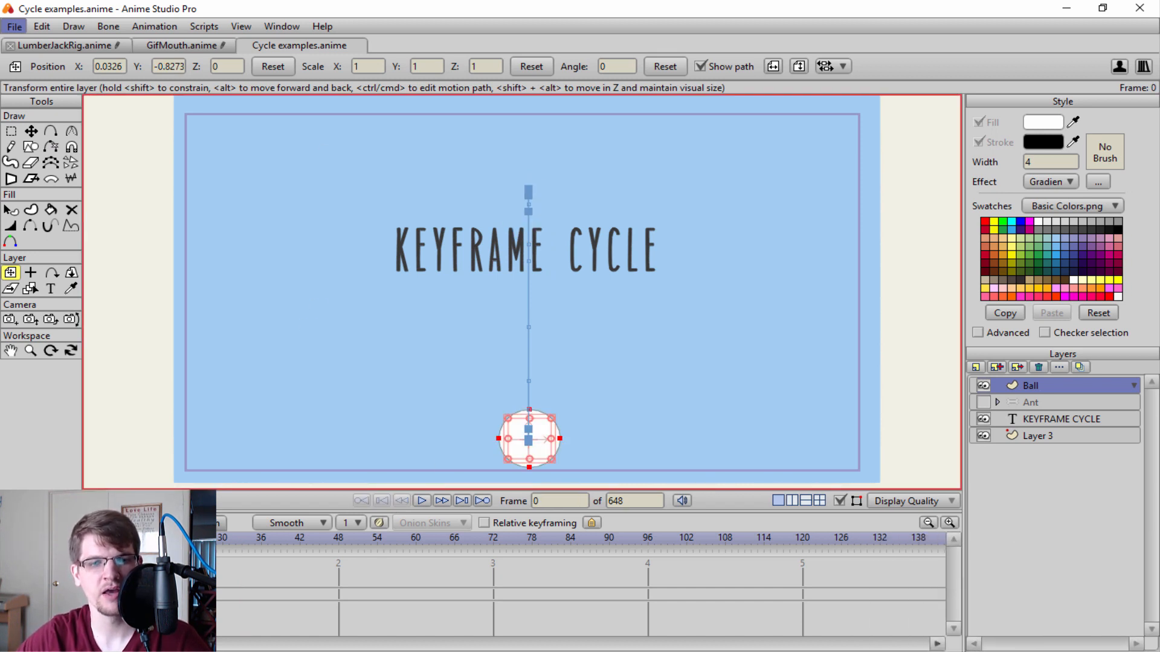
right_click(117, 600)
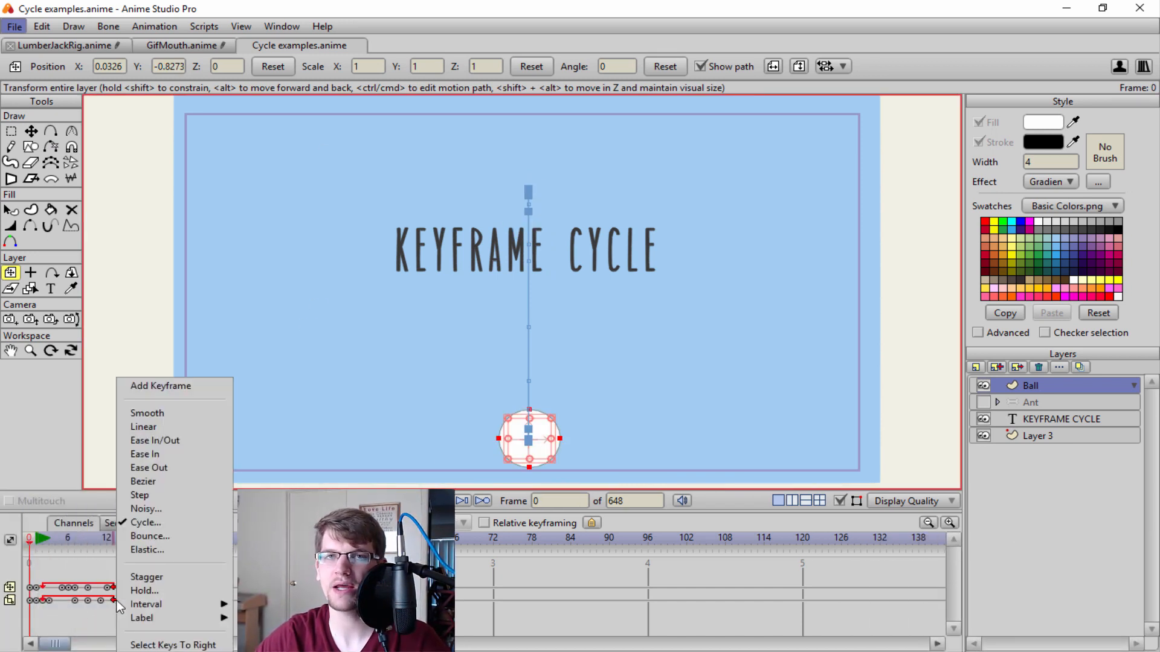
left_click(161, 523)
left_click(389, 387)
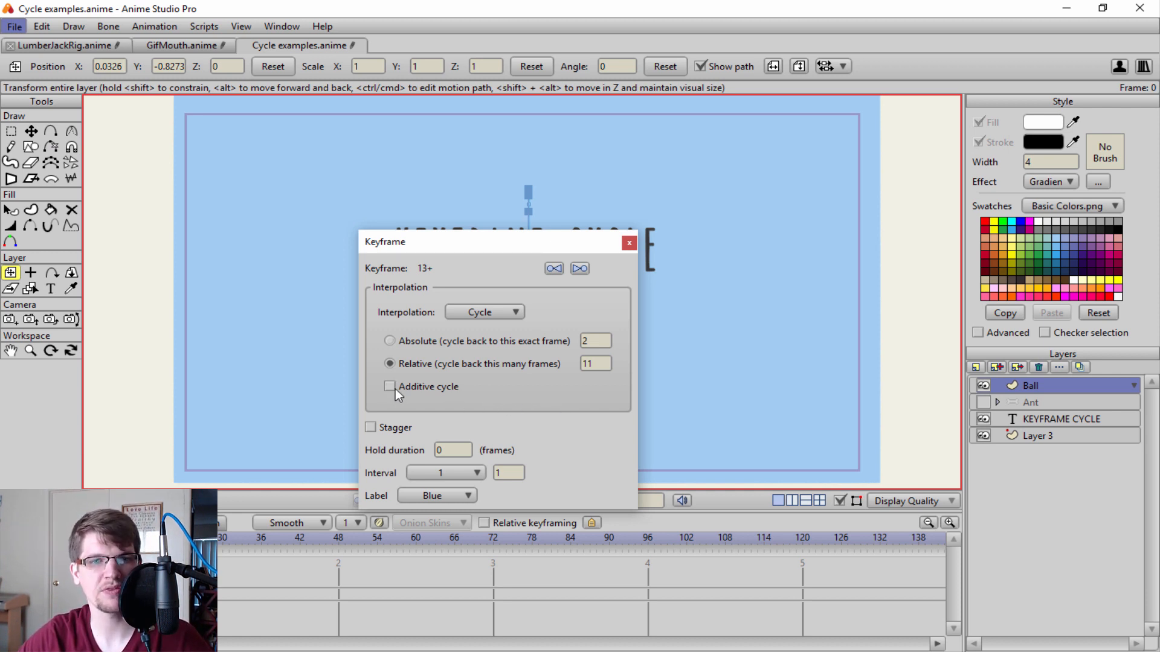
left_click(629, 243)
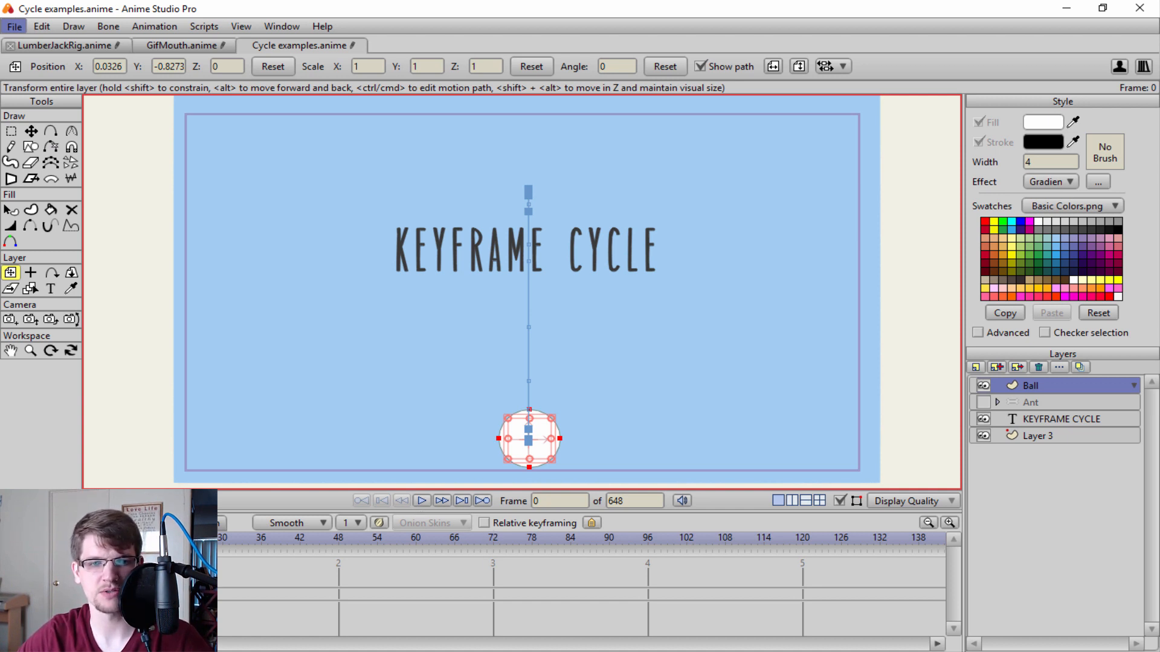
left_click(107, 538)
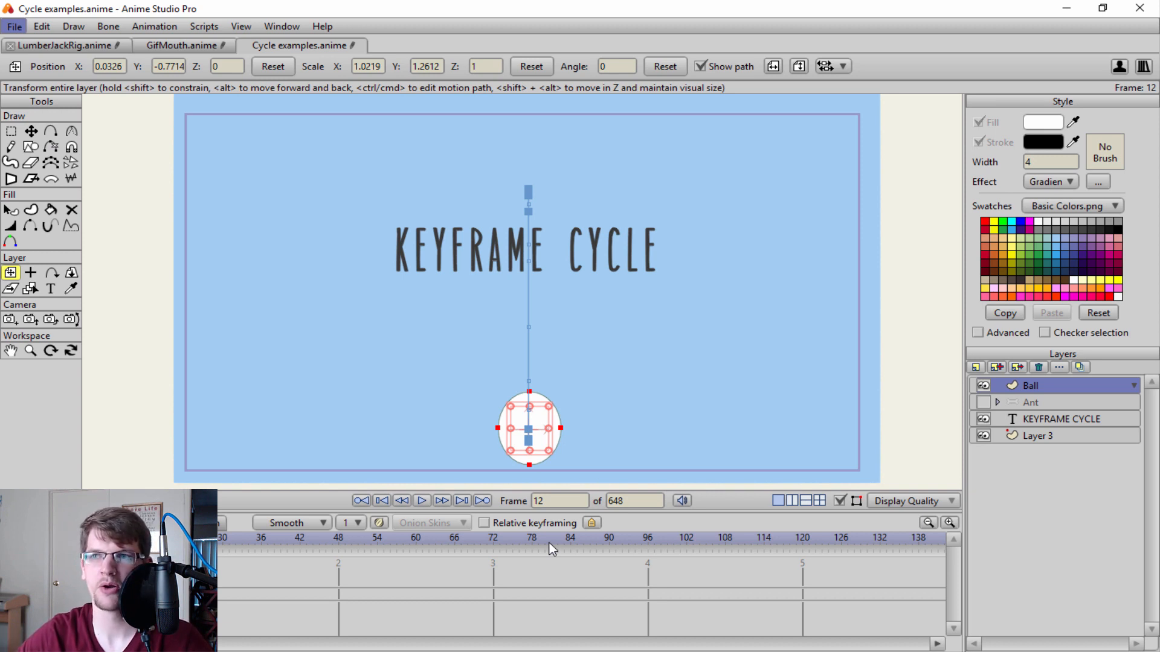
Select the Lumberjack bone layer in the LumberJackRig project and activate the Bone Strength tool.
left_click_drag(1159, 54, 1159, 242)
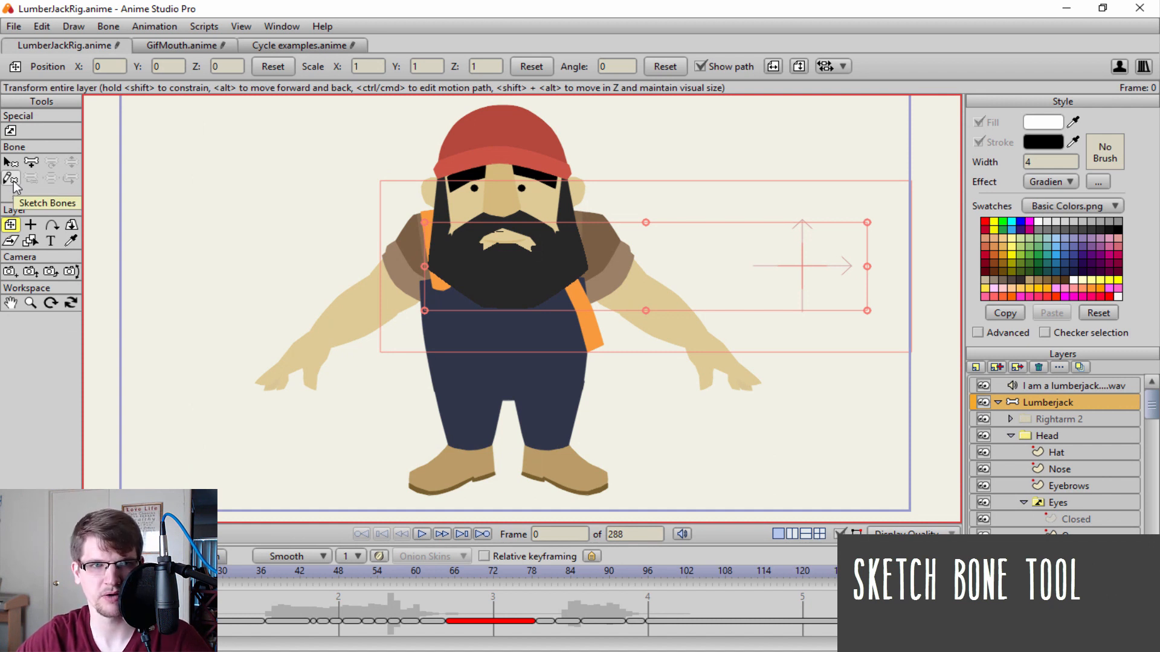
left_click(1054, 402)
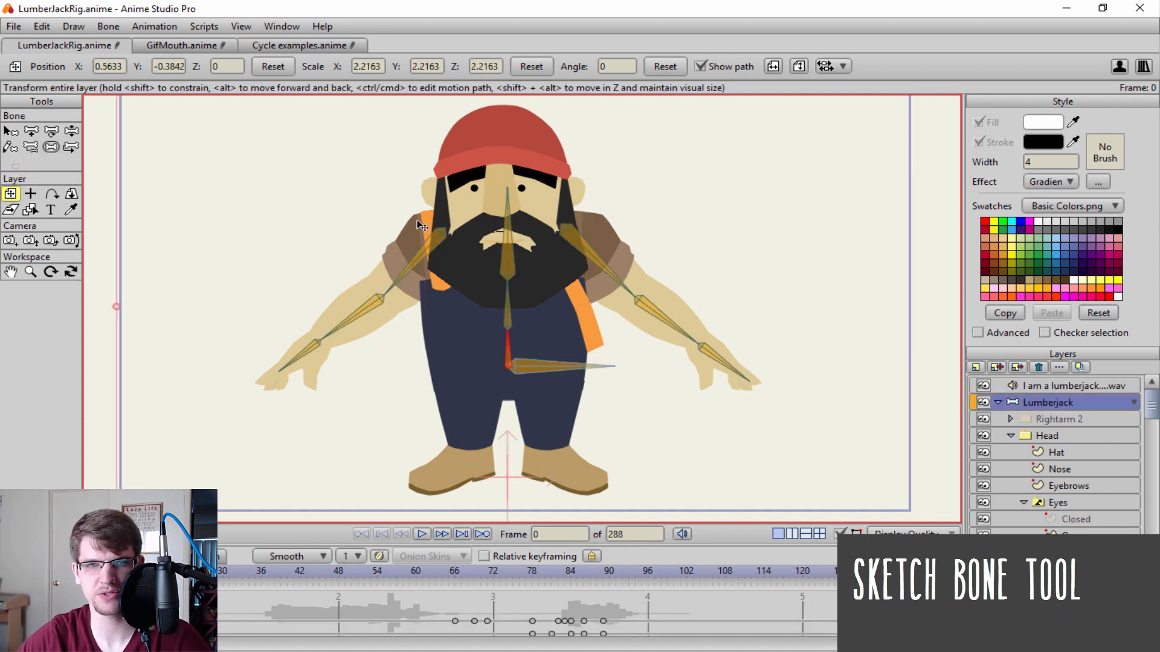
key("s")
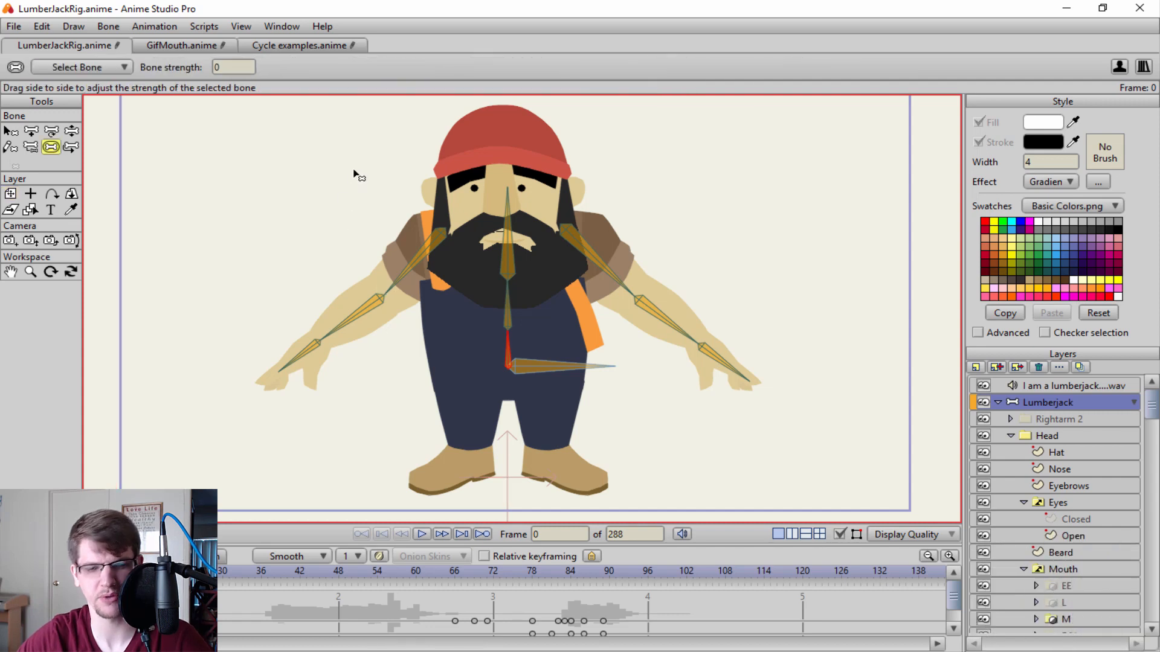
Try adding individual bones in the empty area beside the lumberjack's head and arm with Add Bone, and undo them.
key("a")
left_click_drag(346, 164, 155, 316)
key("ctrl+z")
key("ctrl+z")
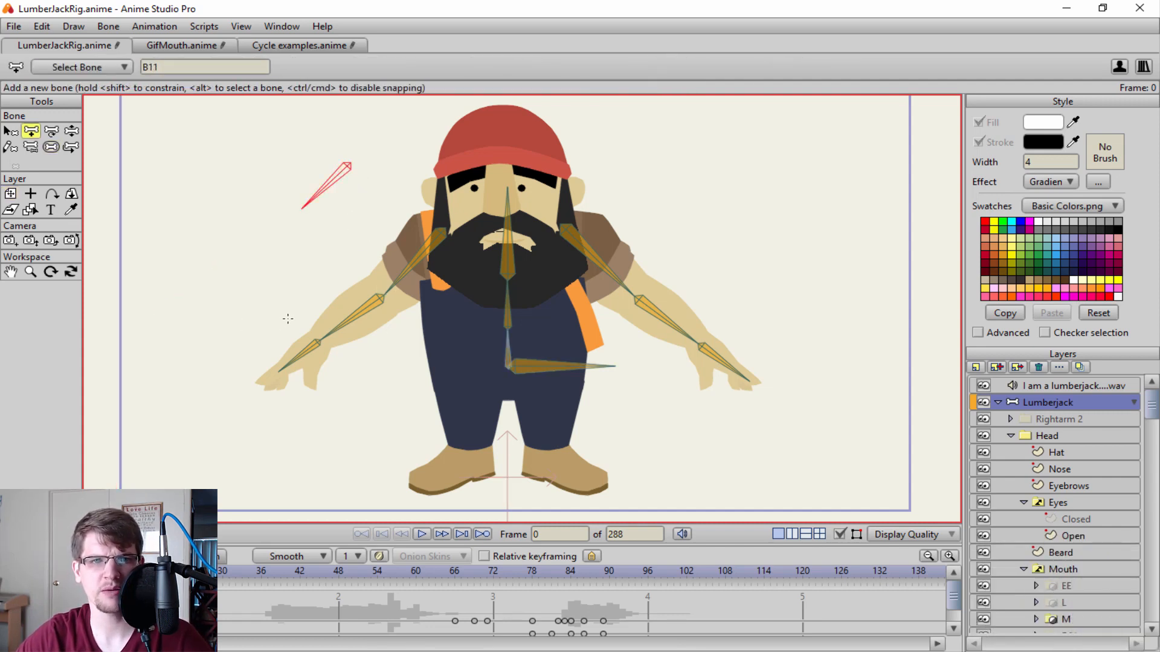
key("ctrl+z")
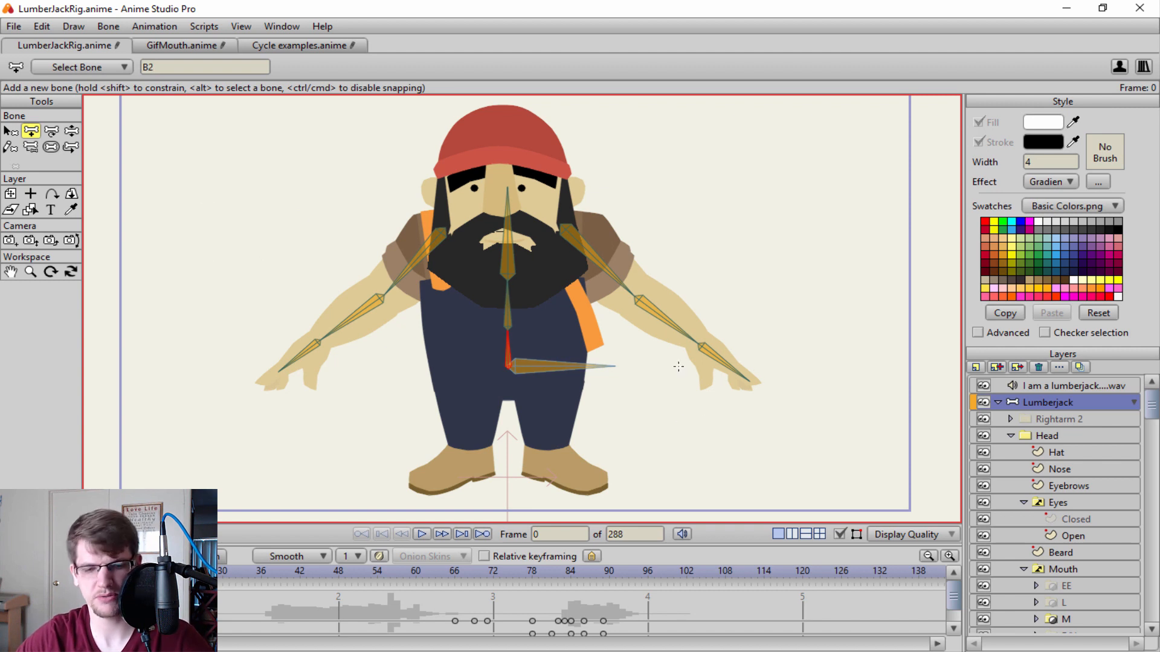
Delete all bones of the Lumberjack layer and sketch a winding bone chain beside the character with a new bone length of 0.10.
key("ctrl+a")
key("Delete")
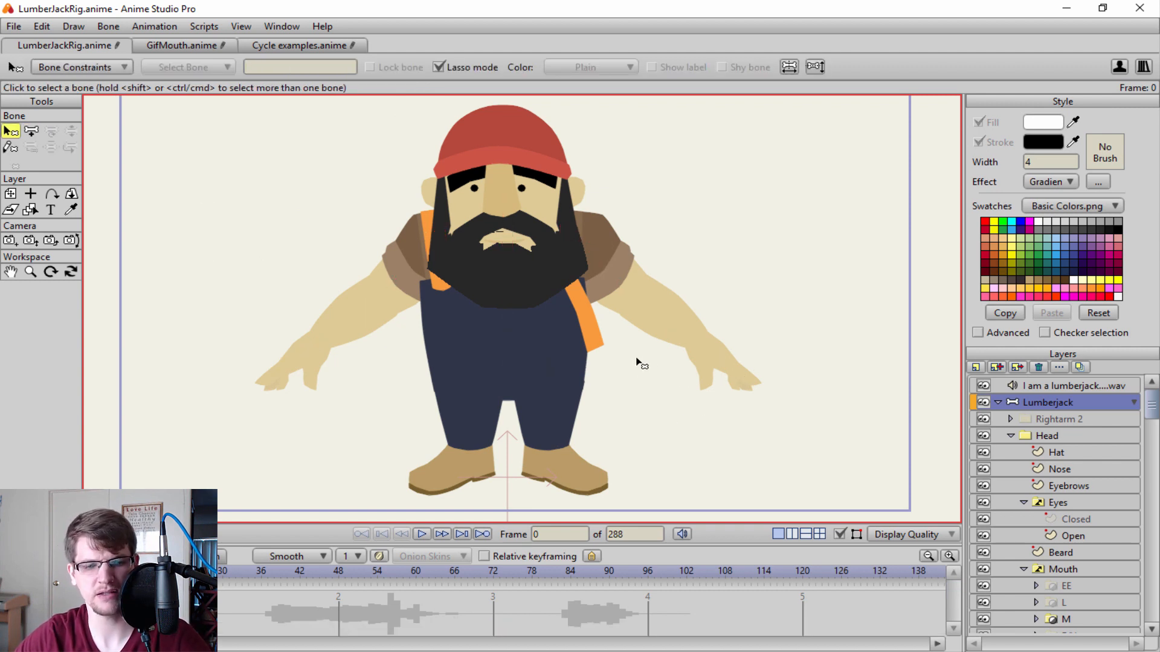
left_click(10, 147)
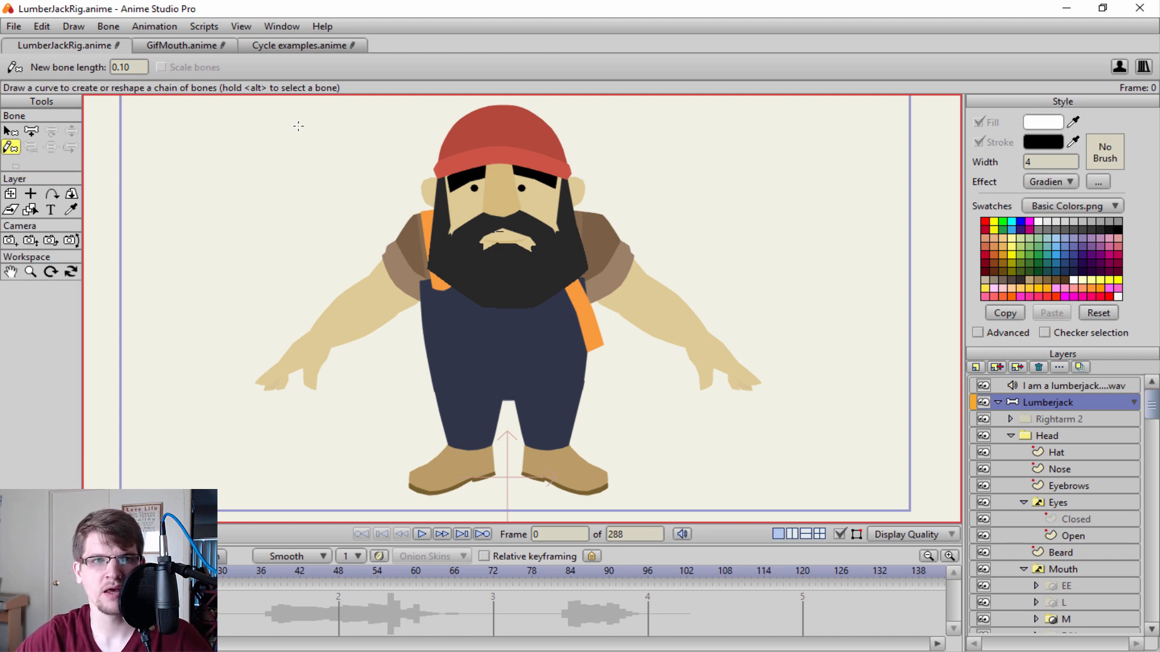
mouse_move(297, 126)
left_mouse_down()
mouse_move(232, 141)
mouse_move(184, 242)
mouse_move(251, 357)
mouse_move(154, 375)
mouse_move(132, 444)
mouse_move(166, 477)
left_mouse_up()
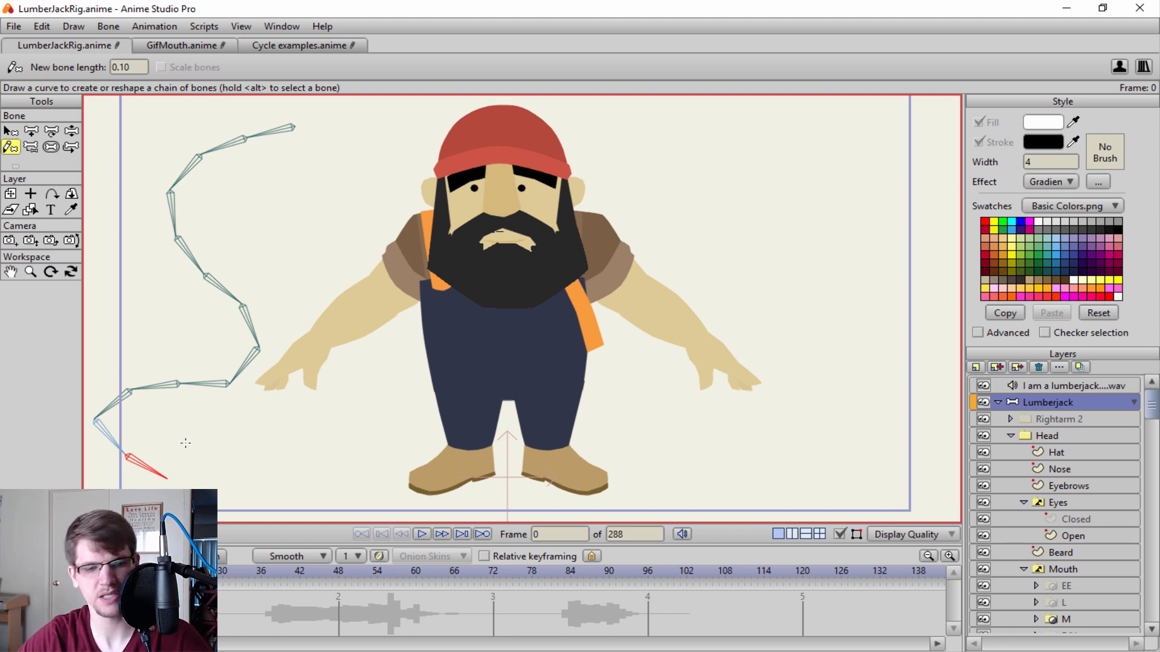
Test the sketched chain's flexibility by pulling its end bone around with Manipulate Bones.
key("z")
left_click_drag(246, 456, 592, 442)
scroll(622, 381, "down", 5)
scroll(590, 373, "up", 5)
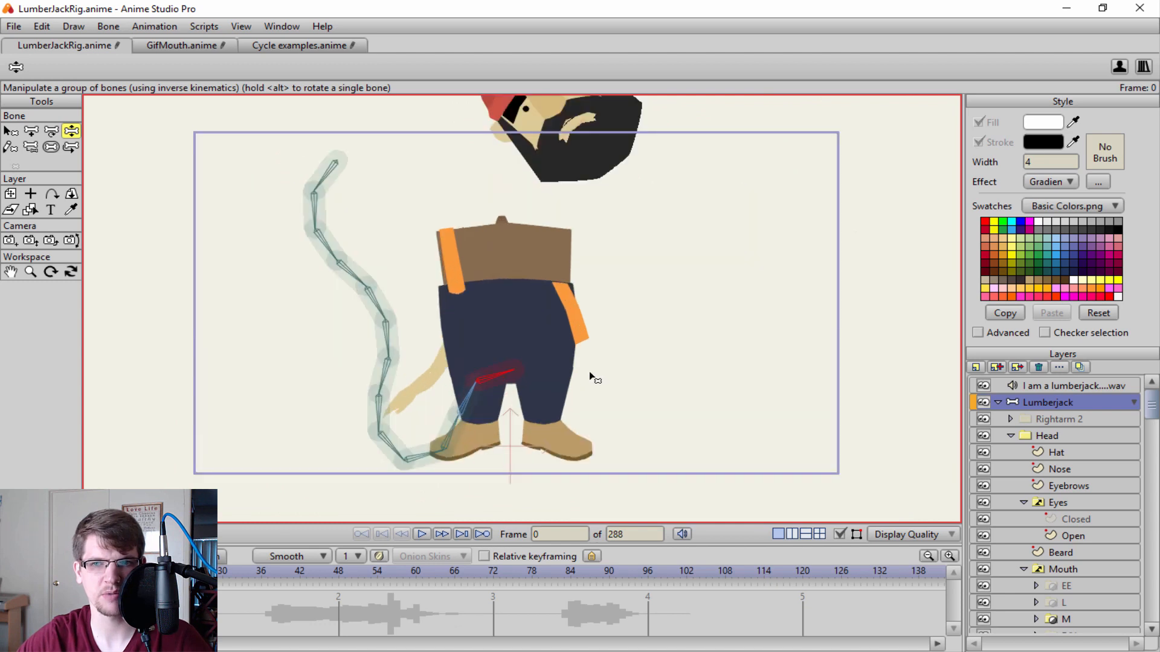
scroll(670, 329, "down", 3)
left_click_drag(480, 390, 355, 391)
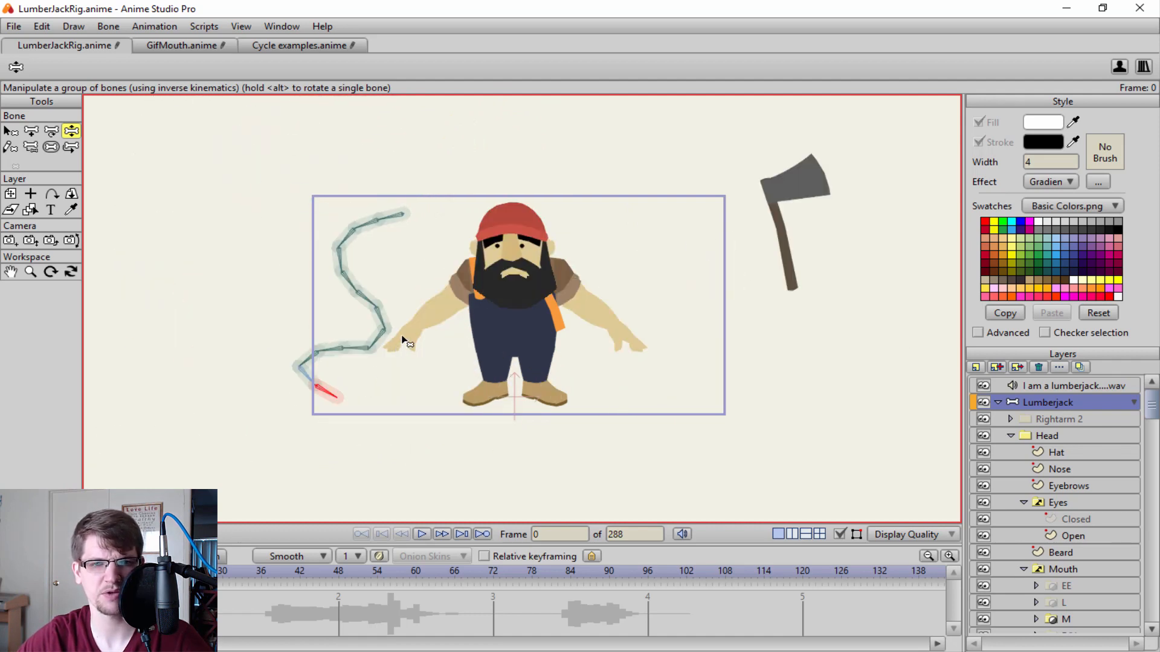
Delete the winding bone chain beside the lumberjack.
key("b")
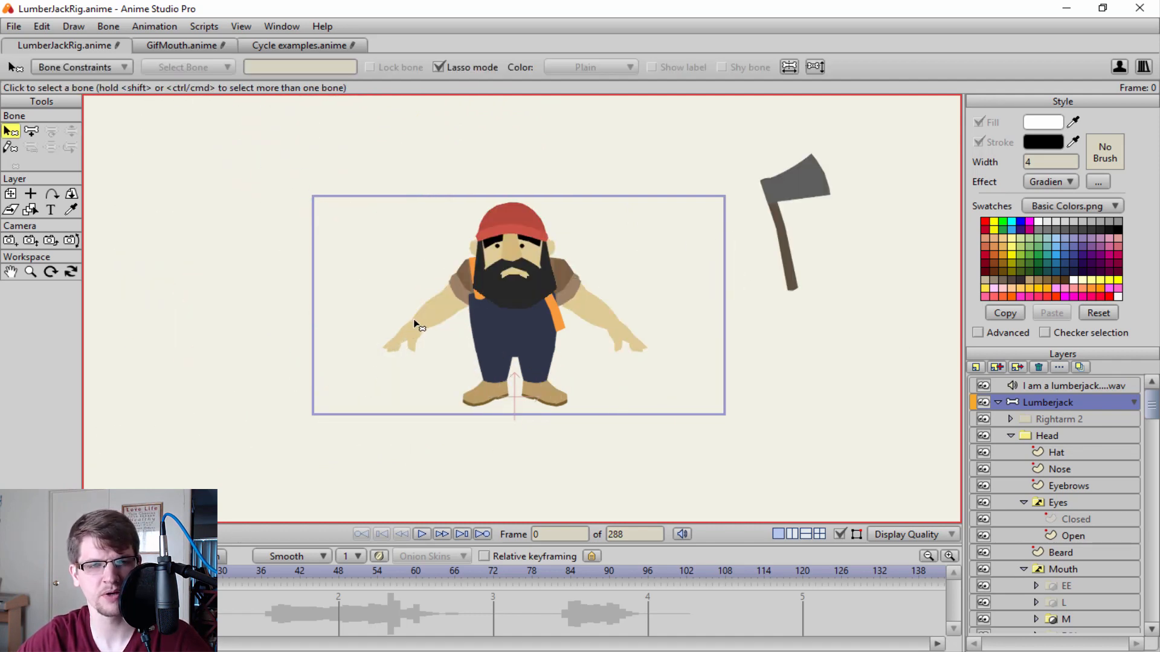
scroll(417, 295, "up", 1)
scroll(514, 283, "up", 2)
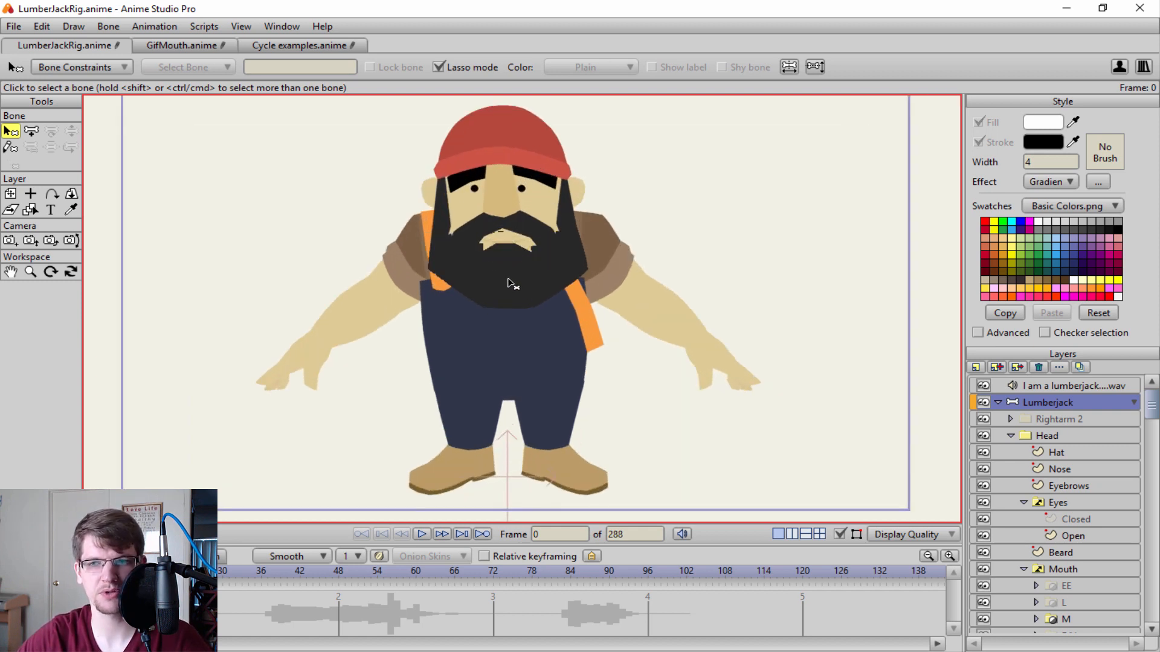
Try adding a horizontal bone across the lumberjack's hips with Add Bone, and undo it.
key("a")
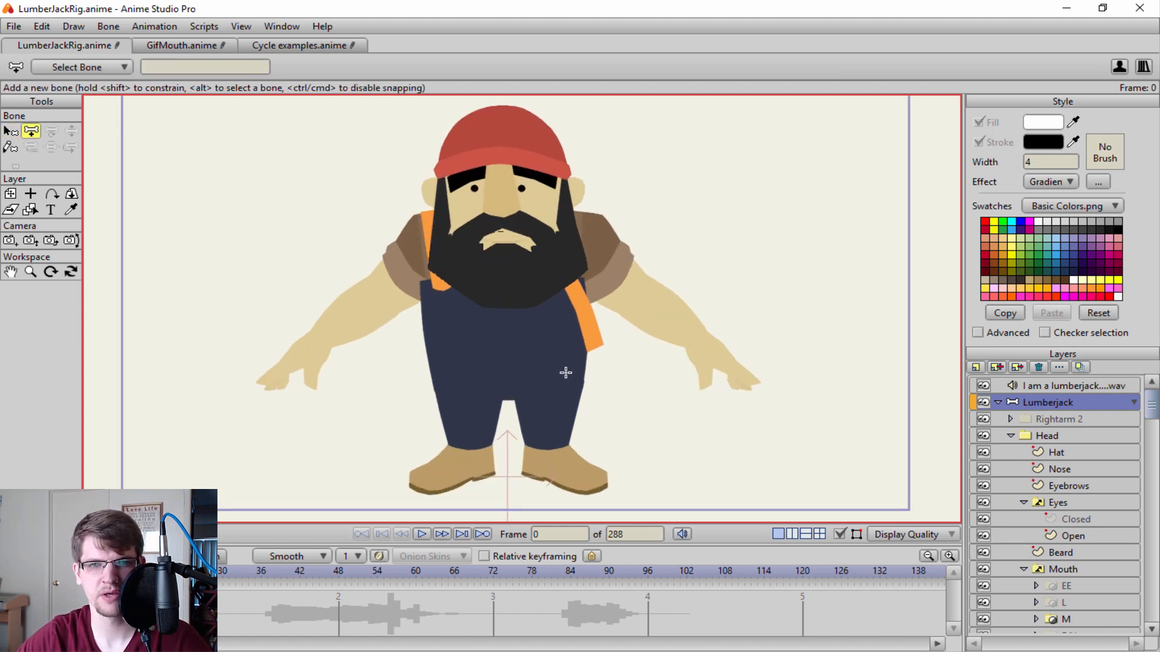
left_click_drag(596, 374, 495, 375)
key("ctrl+z")
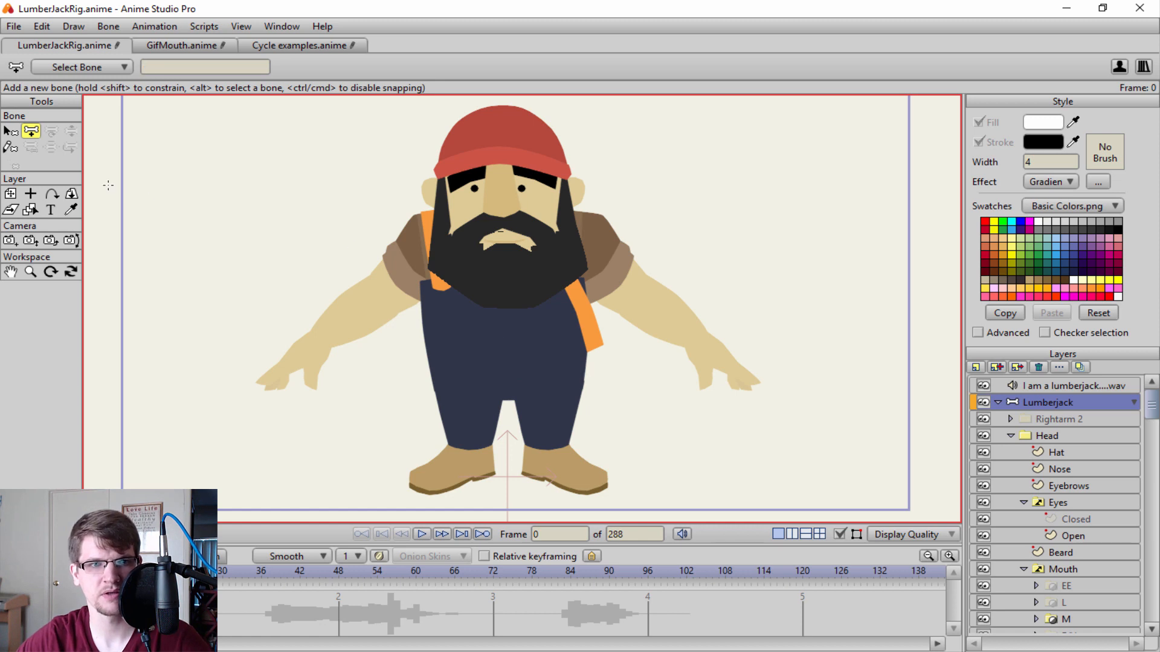
Sketch a chain of bones of length 0.10 from the side of the hips inward and up through the torso to the head.
left_click(10, 147)
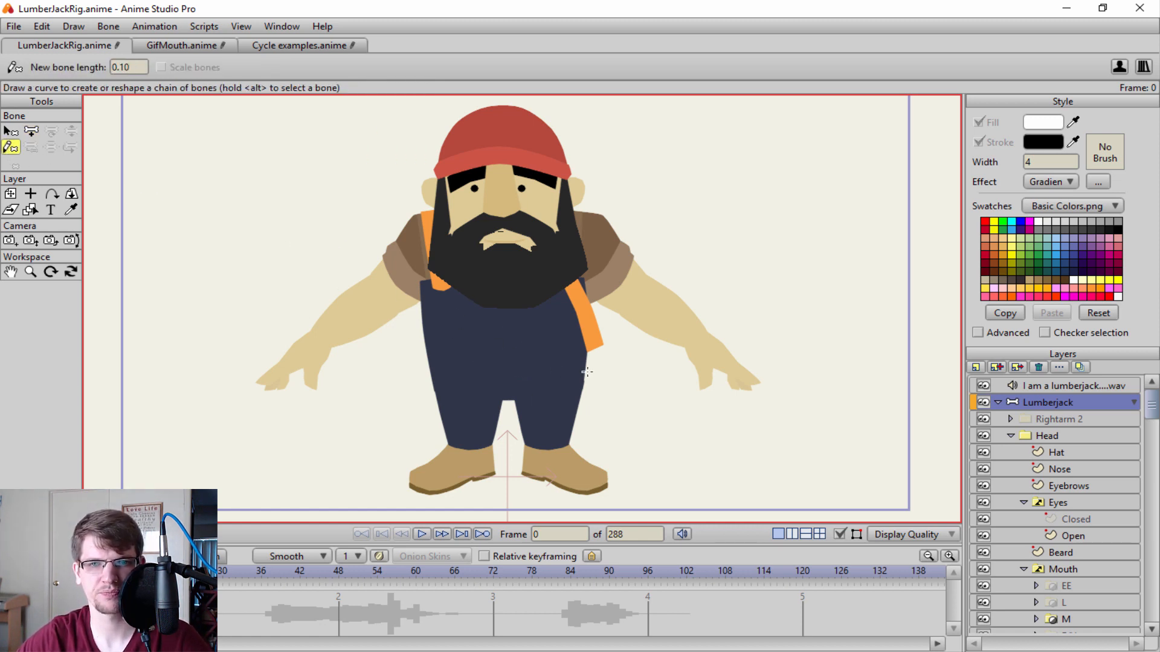
mouse_move(586, 373)
left_mouse_down()
mouse_move(512, 375)
mouse_move(498, 178)
left_mouse_up()
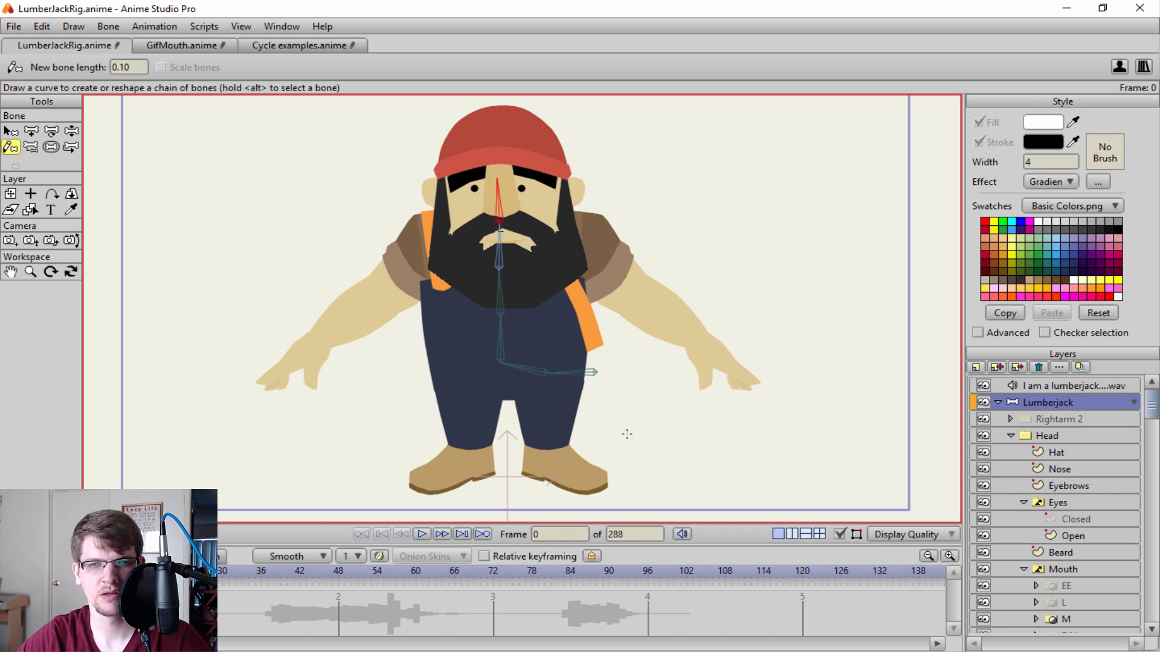
key("ctrl+z")
left_click_drag(516, 369, 664, 361)
key("ctrl+z")
mouse_move(507, 378)
left_mouse_down()
mouse_move(561, 375)
mouse_move(506, 370)
mouse_move(507, 193)
left_mouse_up()
Try sketching a straight vertical bone chain and a straight horizontal one beside the lumberjack, and undo both.
left_click_drag(220, 132, 220, 361)
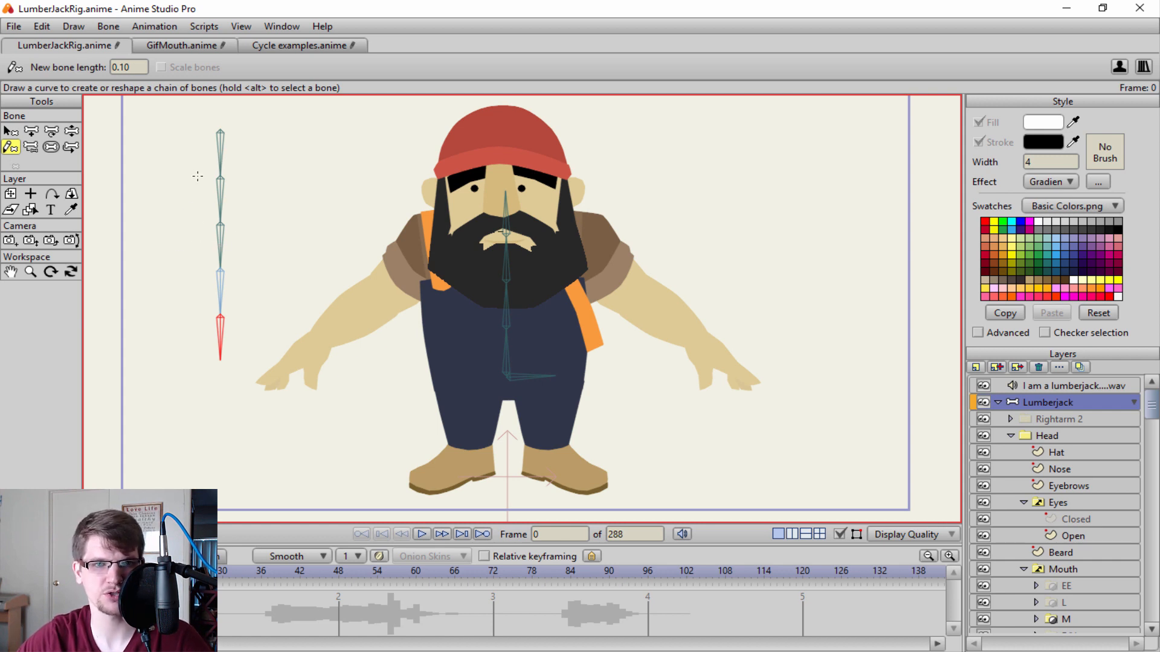
key("ctrl+z")
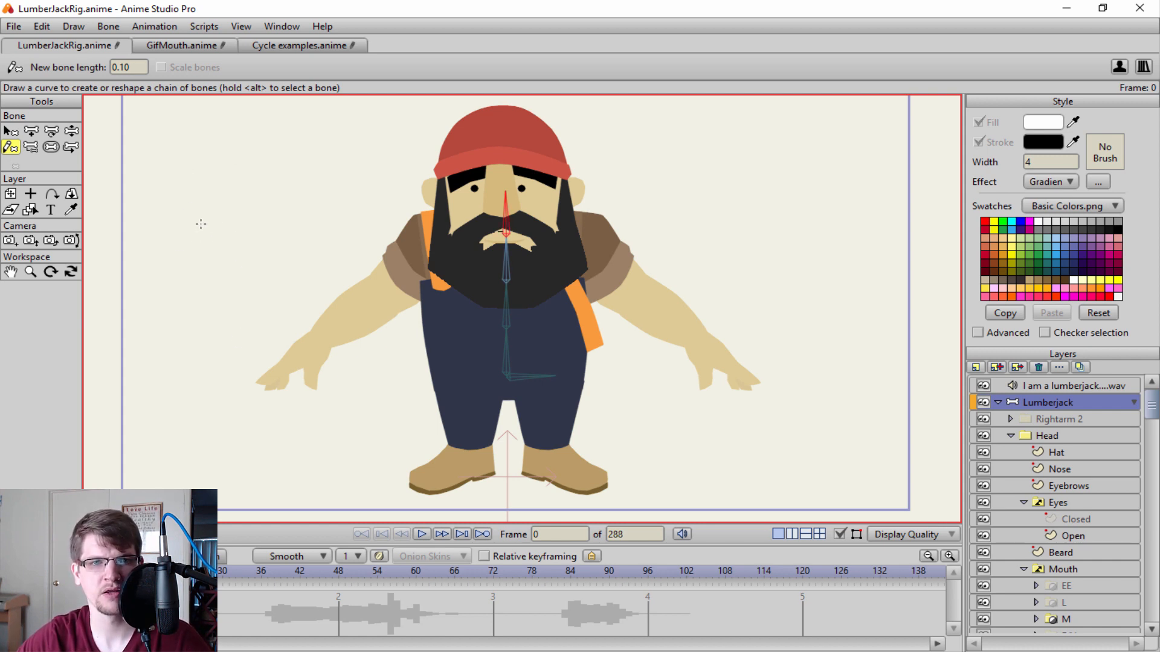
mouse_move(212, 208)
left_mouse_down()
mouse_move(468, 212)
mouse_move(458, 208)
left_mouse_up()
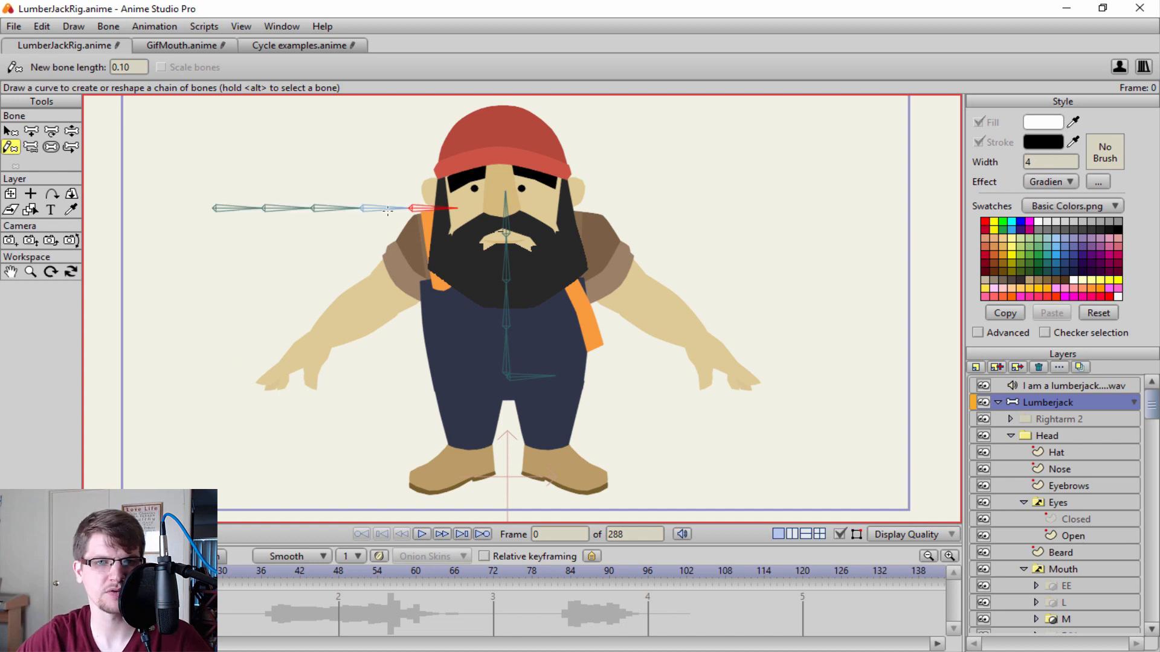
key("ctrl+z")
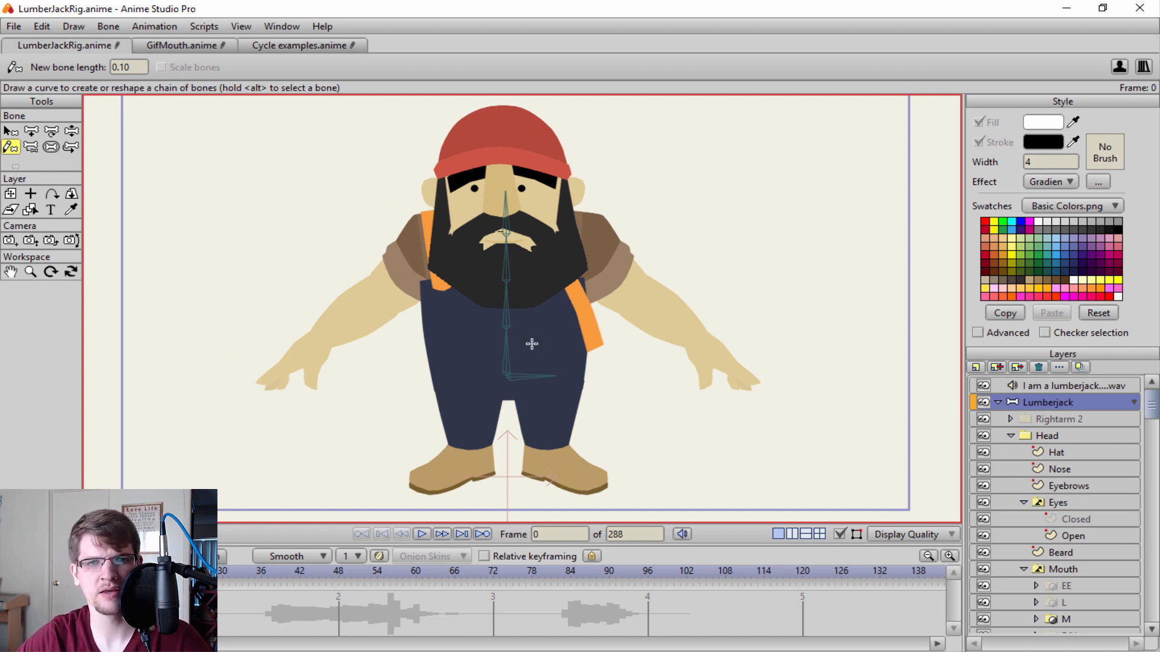
Set the Sketch Bones new bone length to 20 and delete the bone chain running from the hips to the head.
left_click_drag(141, 70, 30, 87)
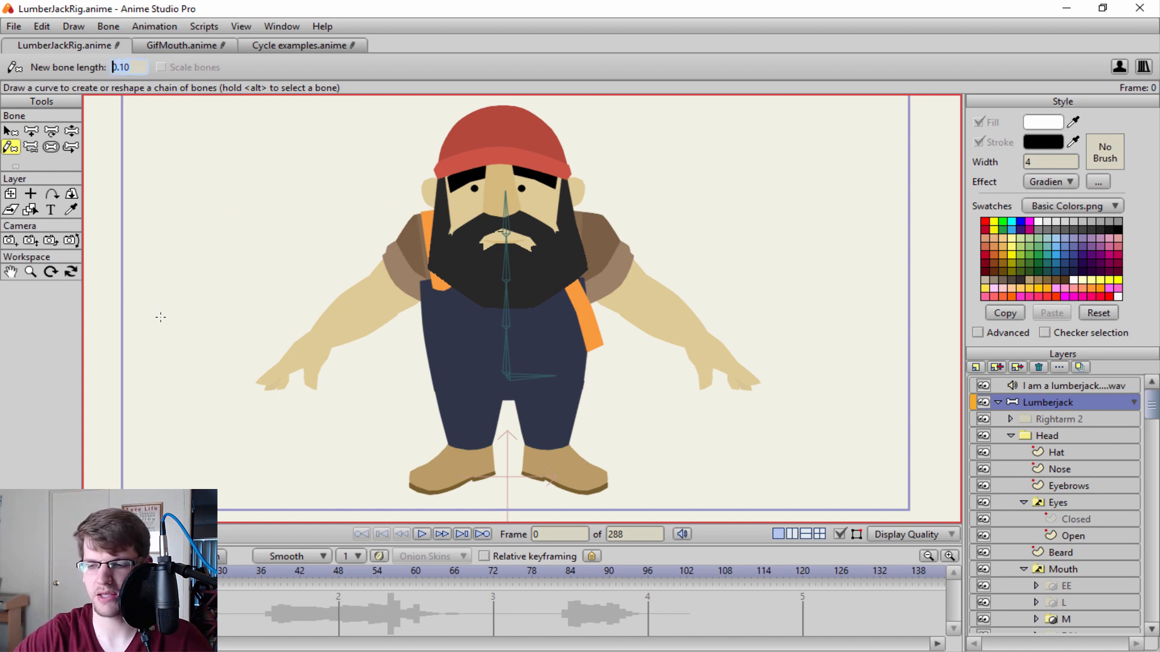
type("20")
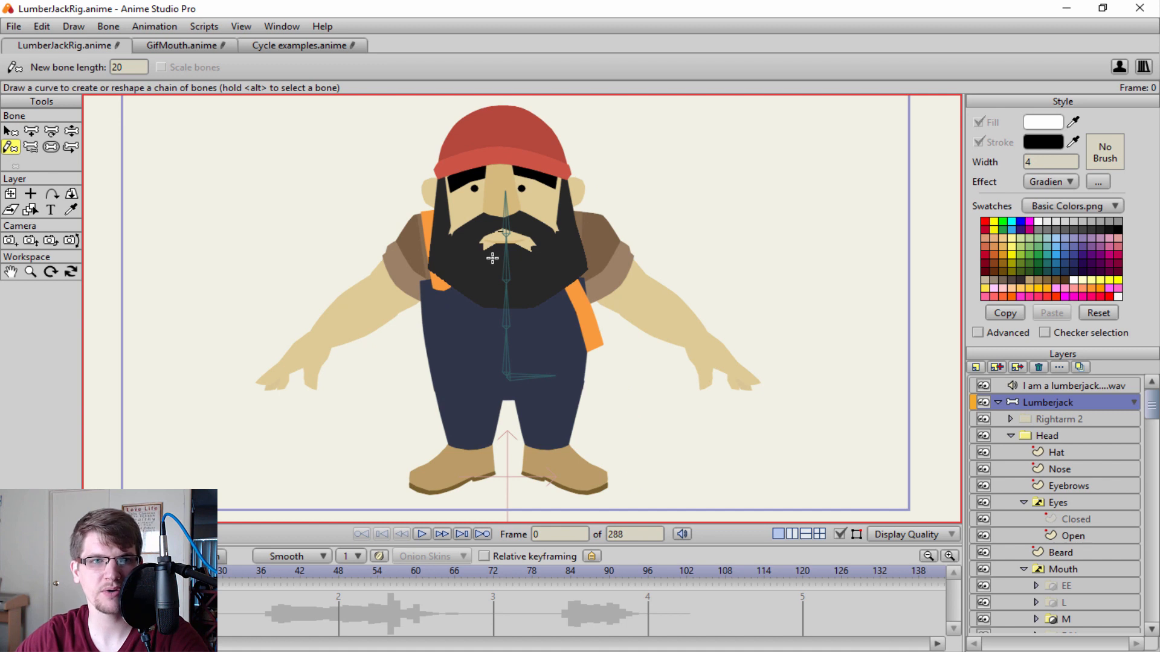
key("b")
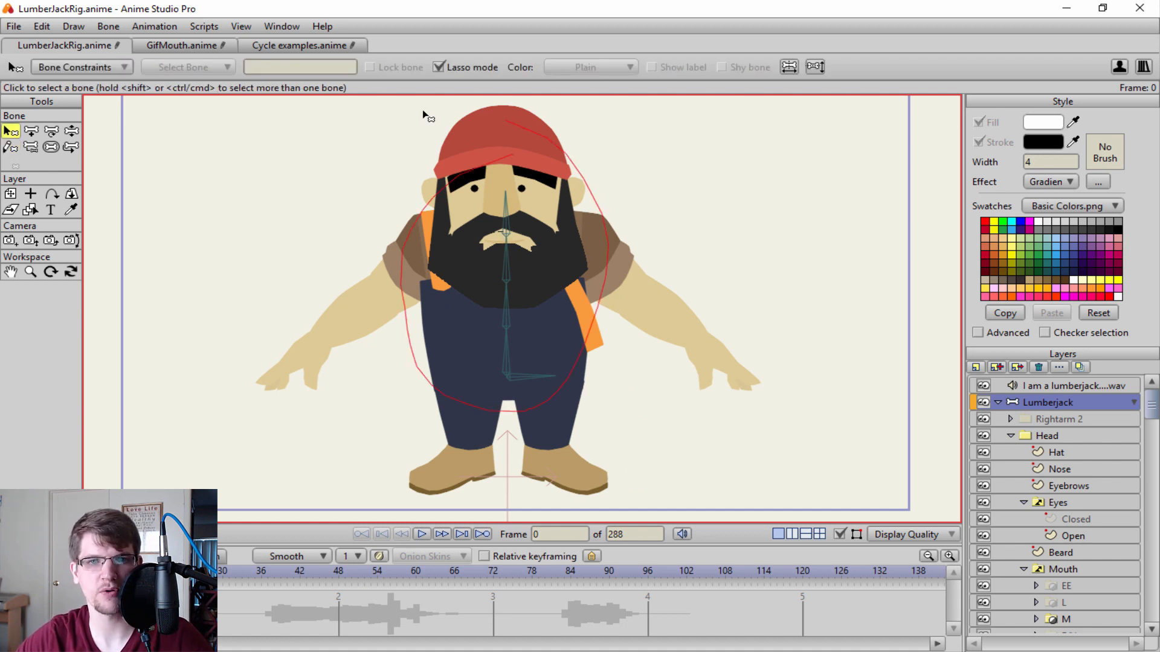
key("a")
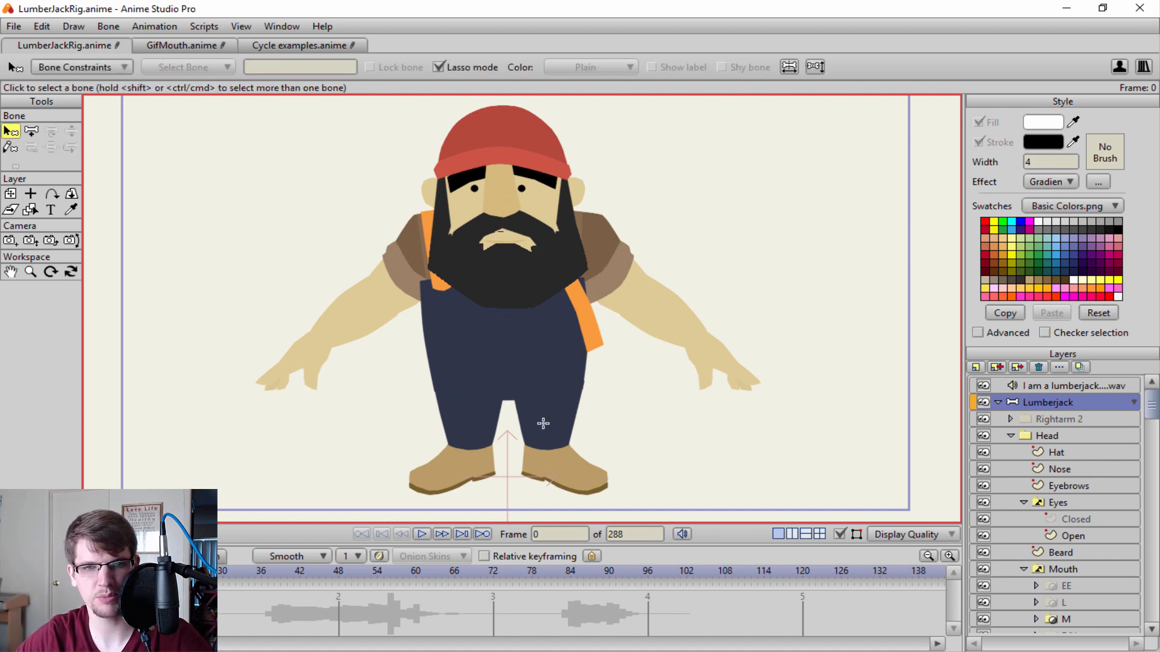
Sketch a diagonal chain of two bones beside the lumberjack with a new bone length of 0.50, and bend it with Manipulate Bones.
left_click(10, 147)
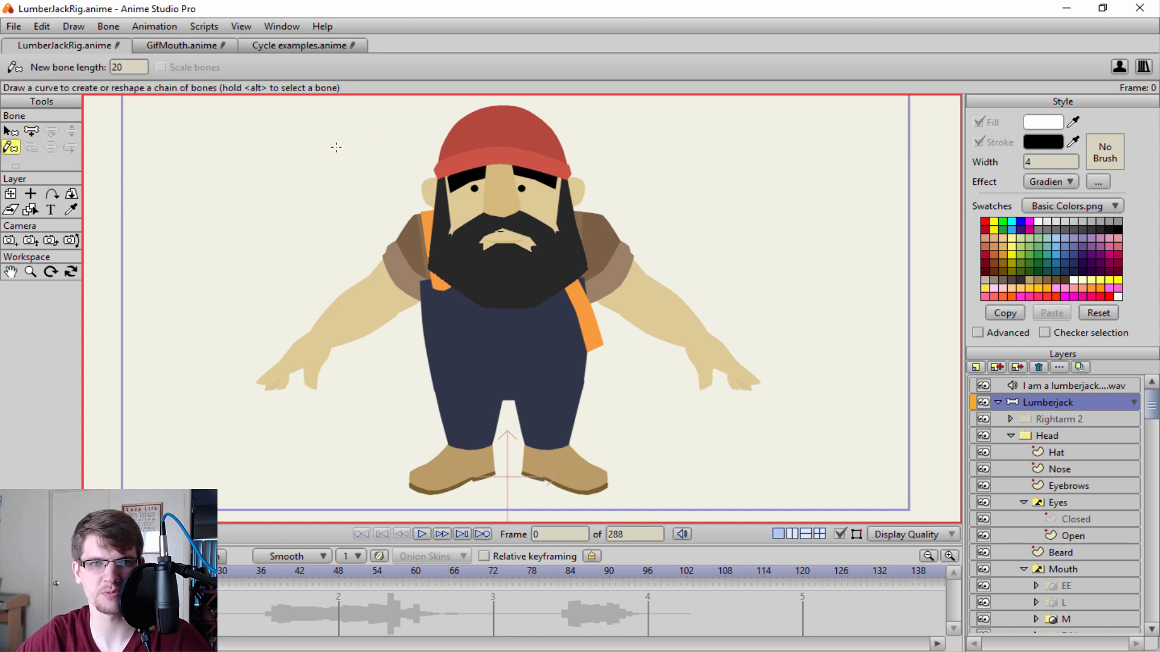
left_click_drag(336, 147, 204, 306)
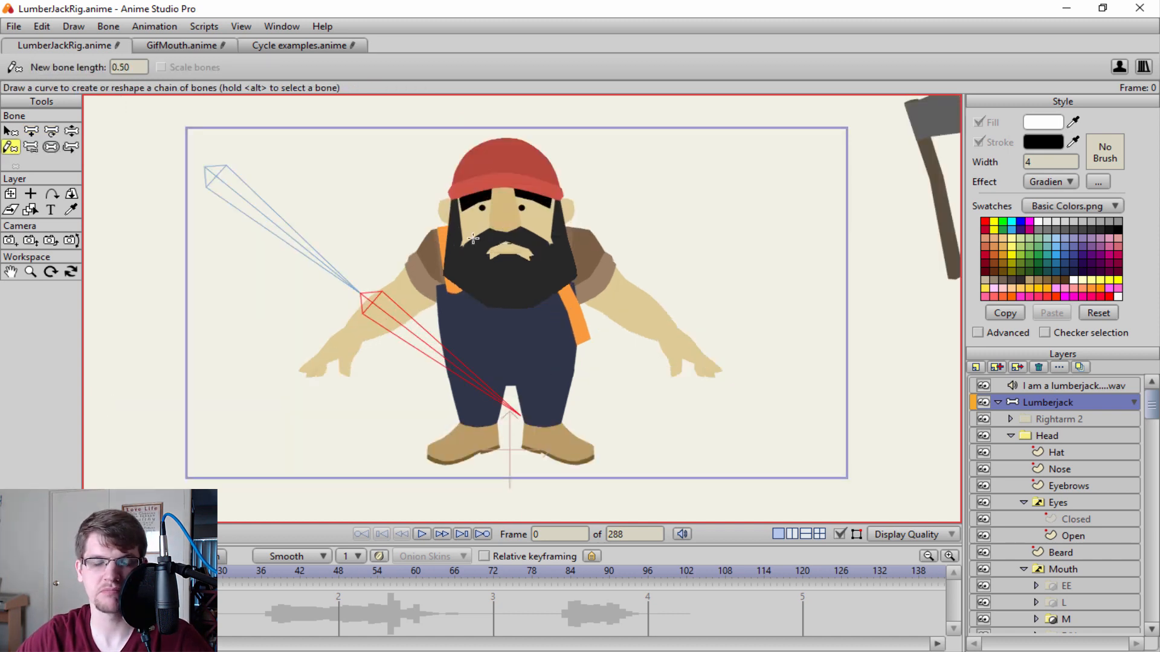
left_click_drag(429, 156, 91, 423)
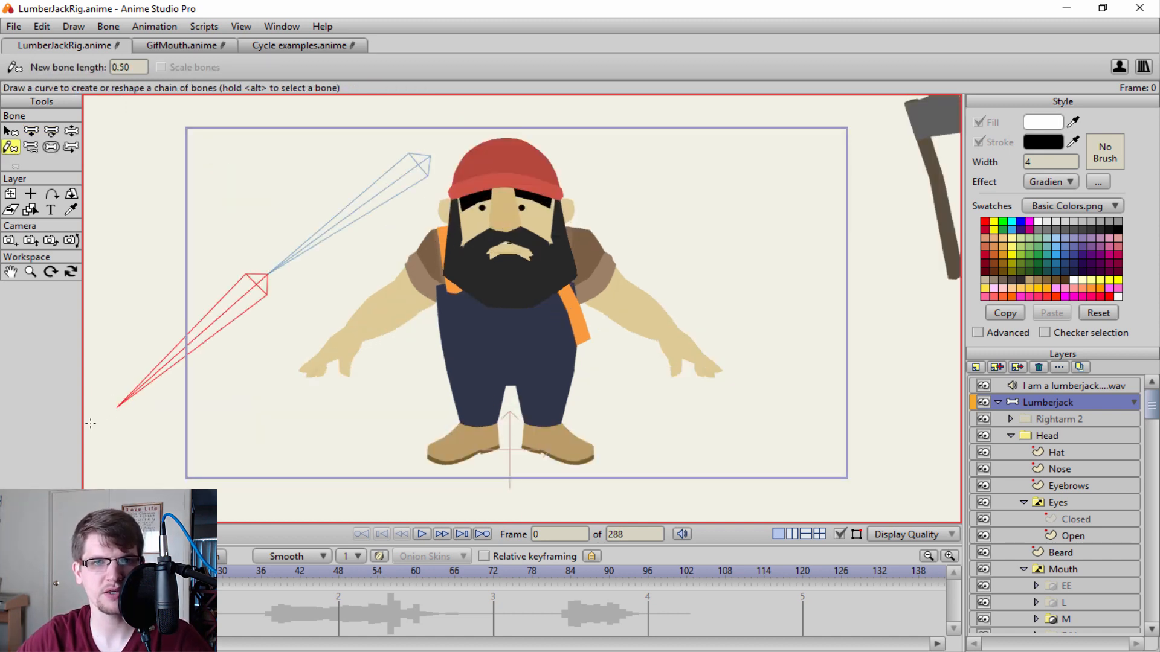
key("z")
left_click_drag(230, 359, 256, 398)
Discard the bone experiments by undoing them and reopening the LumberJackRig project, and select its Lumberjack bone layer.
key("ctrl+z")
key("ctrl+z")
key("ctrl+z")
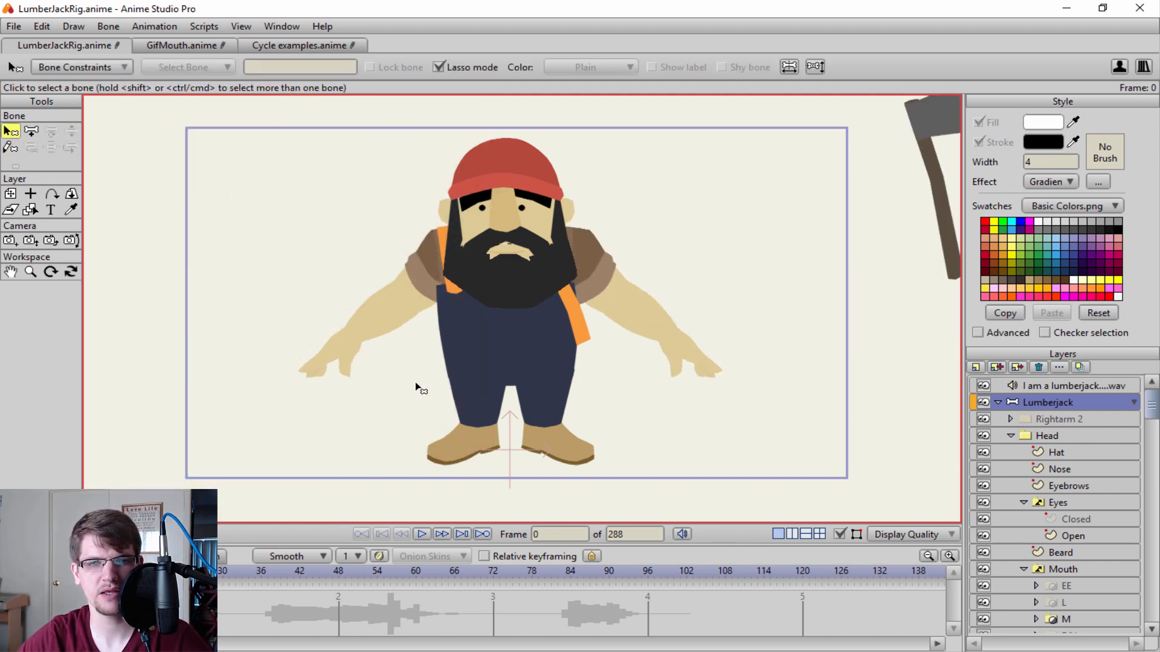
key("ctrl+z")
key("ctrl+z")
key("ctrl+z")
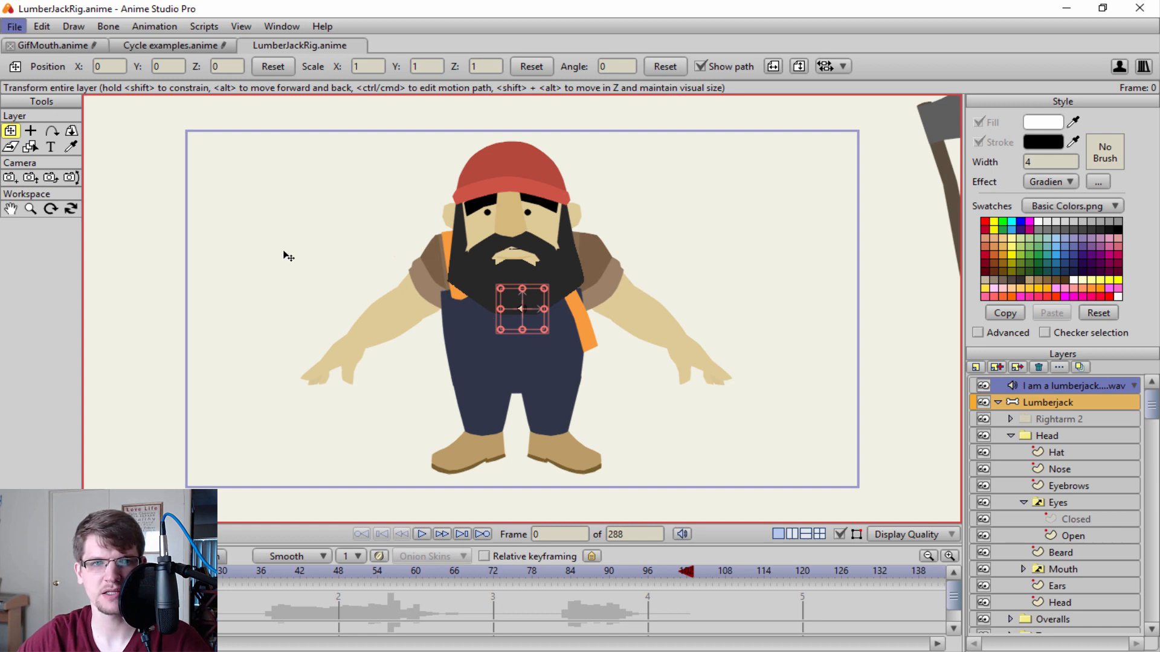
left_click(1021, 401)
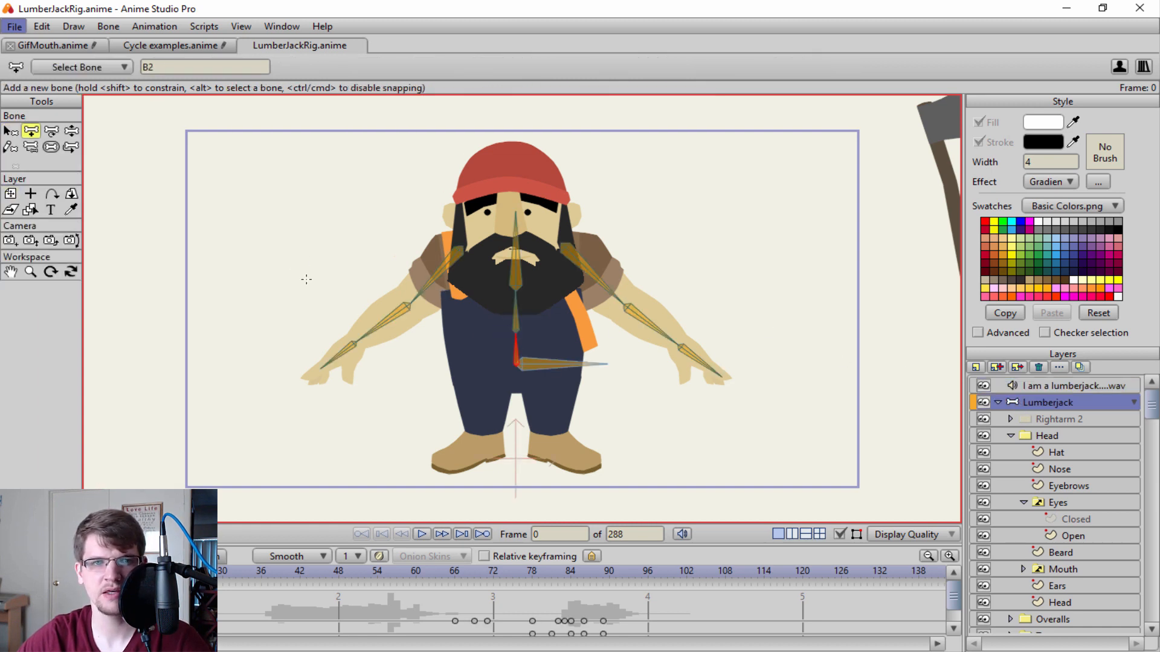
Draw a vertical bone beside the lumberjack and a separate diagonal bone above it with Add Bone.
left_click_drag(328, 278, 328, 170)
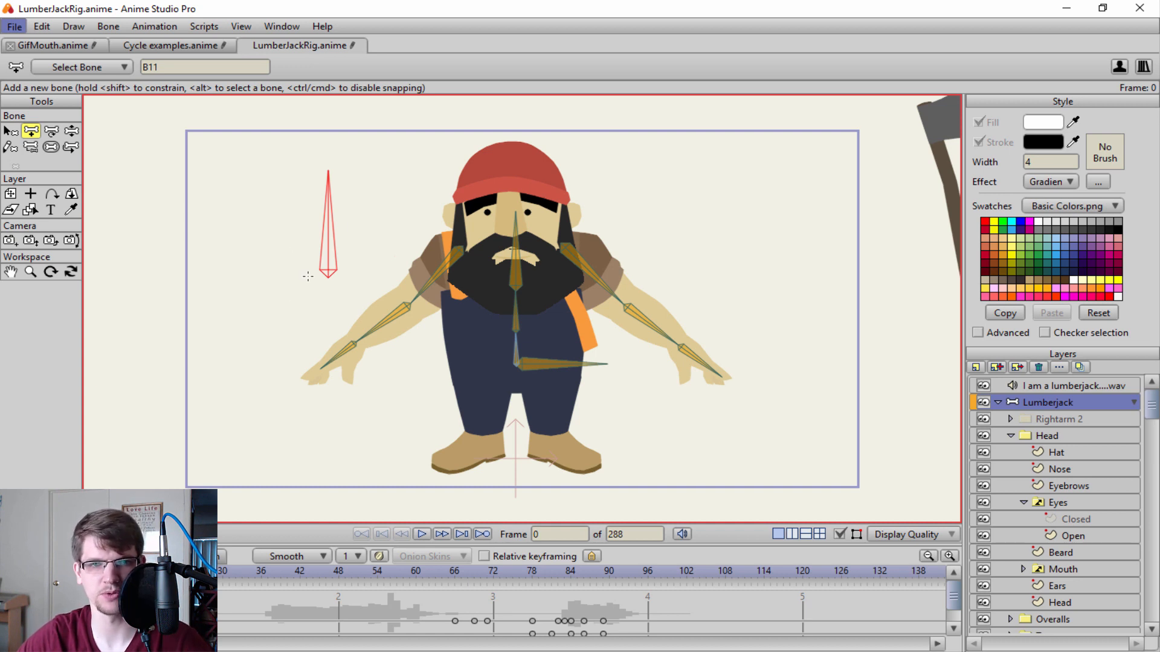
left_click_drag(324, 169, 91, 127)
scroll(227, 151, "down", 1)
key("ctrl+z")
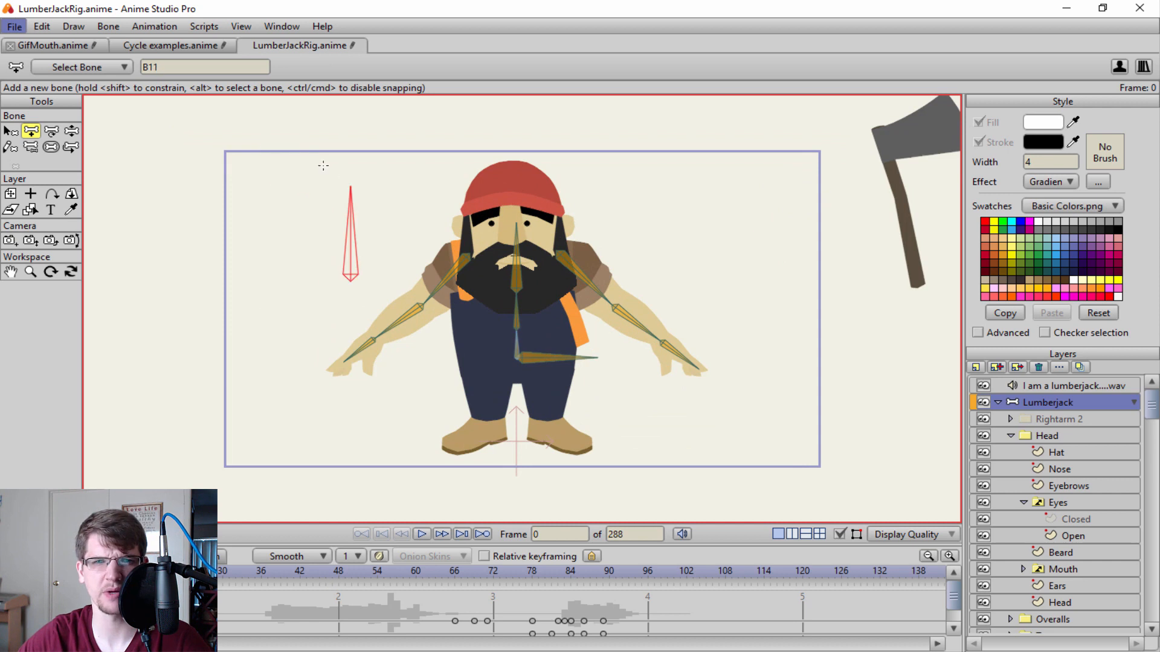
left_click_drag(350, 165, 456, 110)
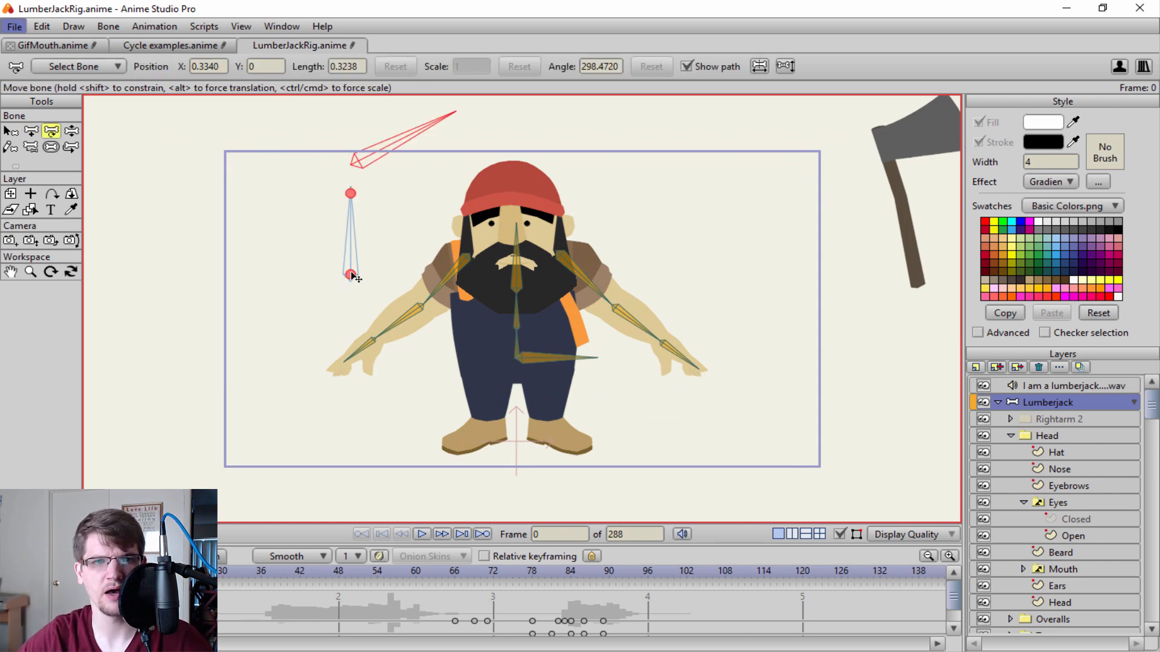
Test the two loose bones with Manipulate Bones, and undo the test and the diagonal bone.
key("z")
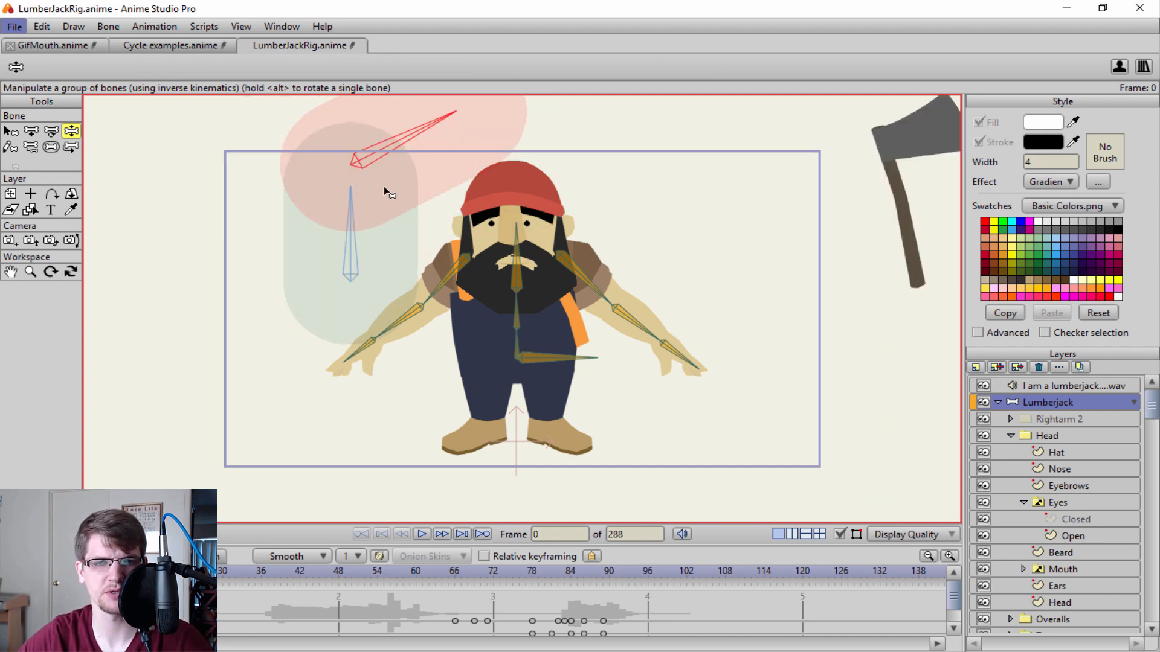
left_click_drag(335, 198, 285, 194)
key("ctrl+z")
scroll(426, 184, "down", 1)
scroll(426, 181, "up", 1)
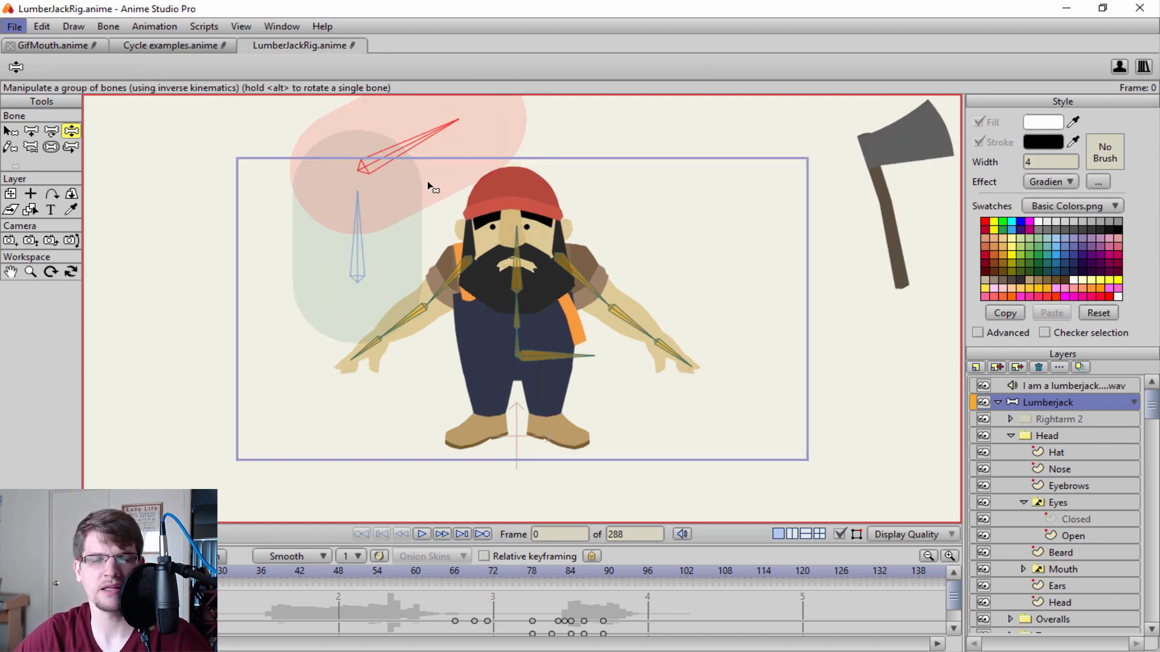
key("ctrl+z")
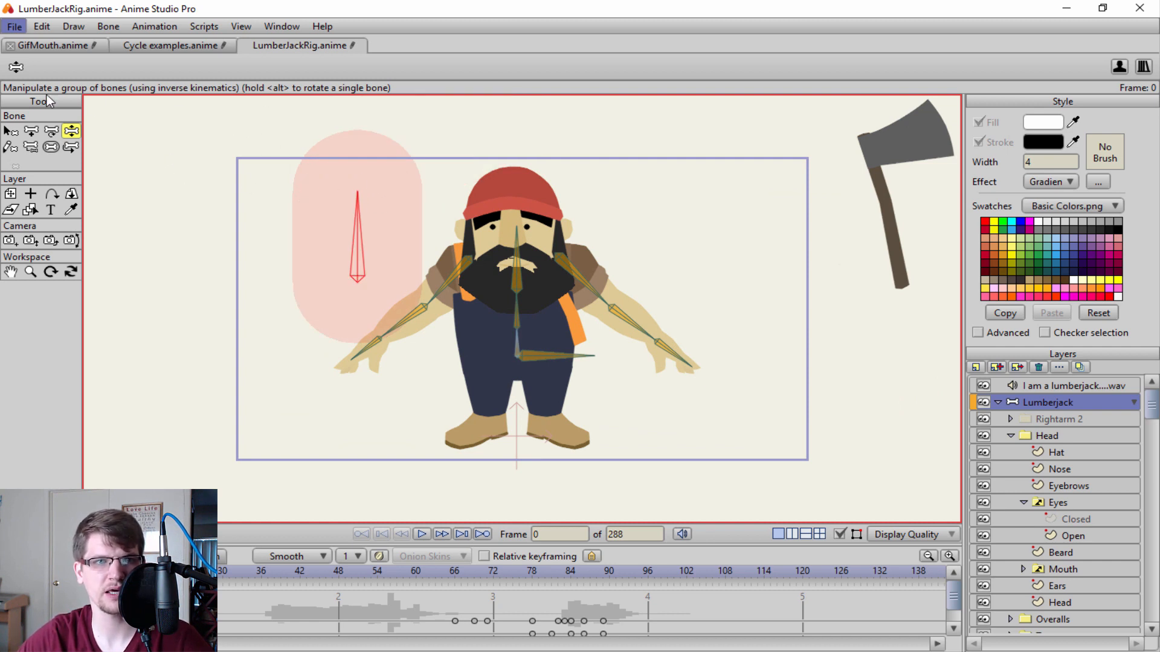
Add several more loose diagonal bones in a zigzag beside the lumberjack, and undo all the test bones.
left_click(31, 130)
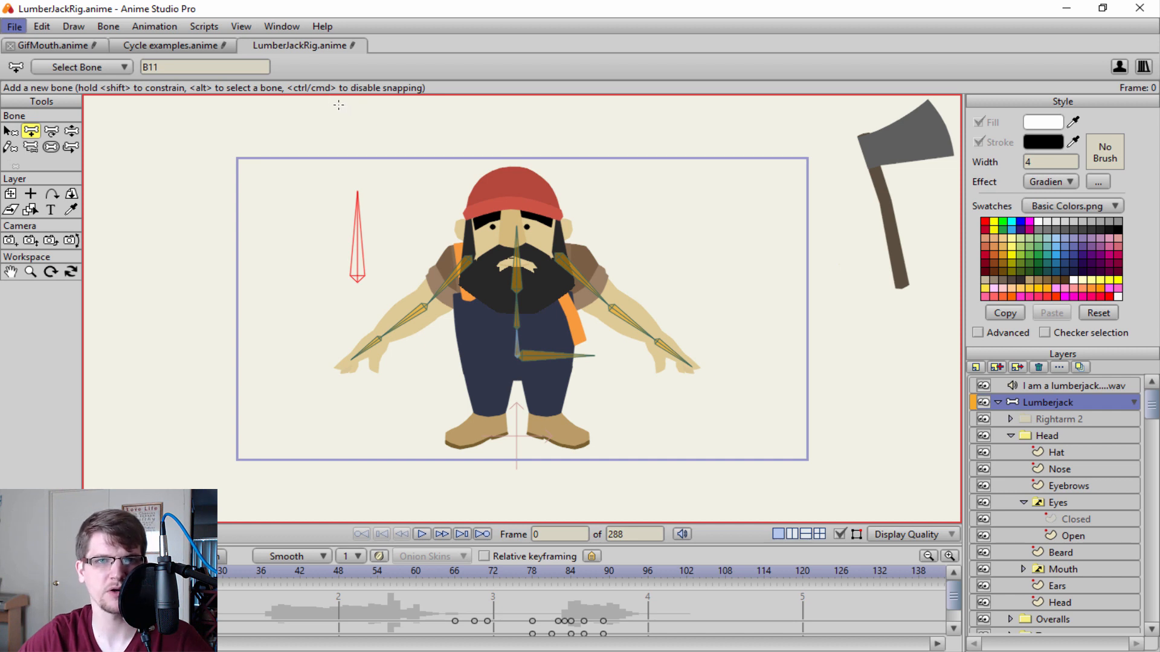
mouse_move(316, 194)
left_mouse_down()
mouse_move(236, 244)
mouse_move(201, 245)
left_mouse_up()
left_click_drag(196, 216, 241, 335)
left_click_drag(276, 253, 157, 346)
left_click_drag(158, 284, 257, 380)
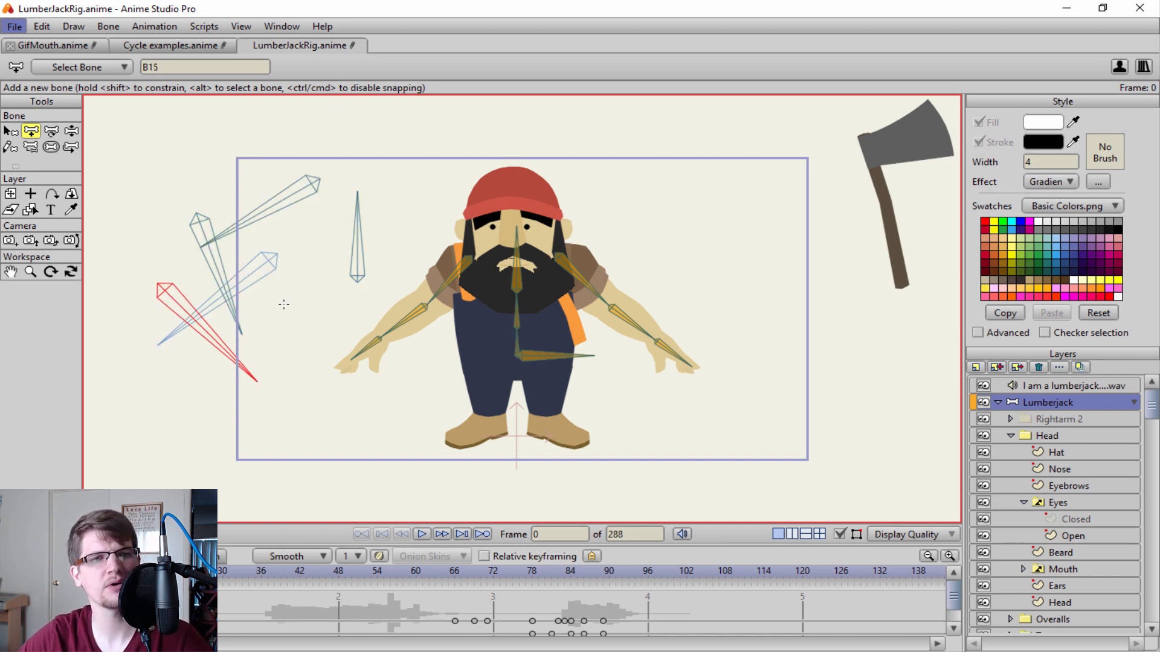
left_click_drag(284, 309, 191, 399)
key("ctrl+z")
key("ctrl+z")
key("ctrl+z")
key("ctrl+z")
key("ctrl+z")
key("ctrl+z")
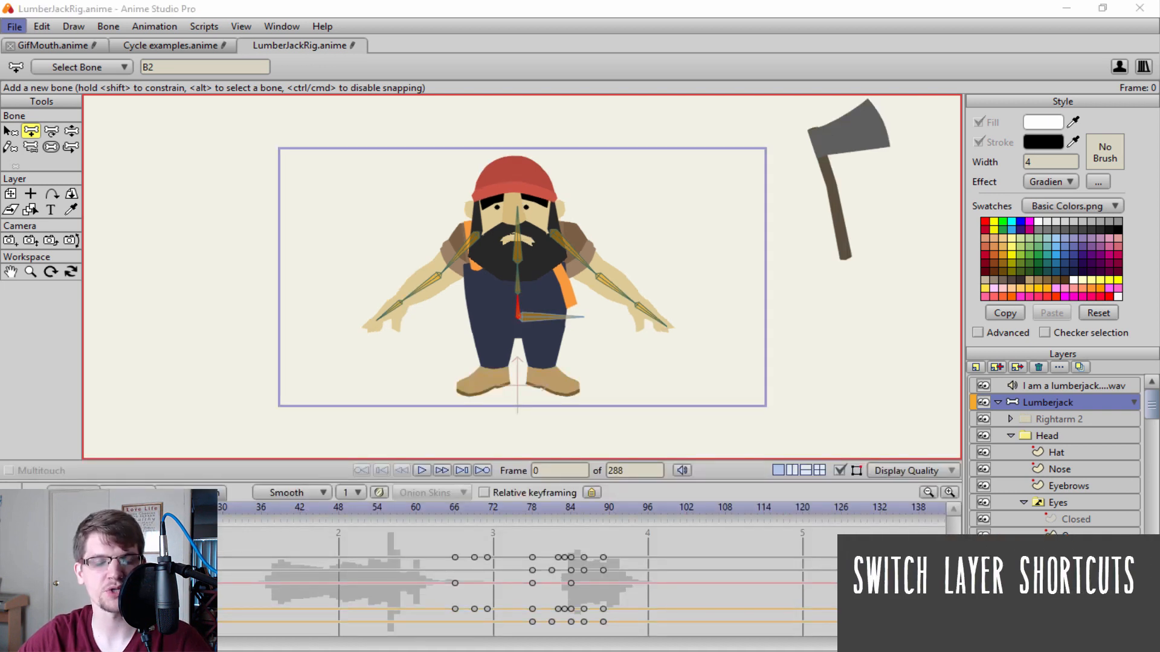
Go to frame 50 and expand the Mouth switch layer inside the Head group.
left_click_drag(266, 507, 351, 511)
scroll(1069, 495, "down", 1)
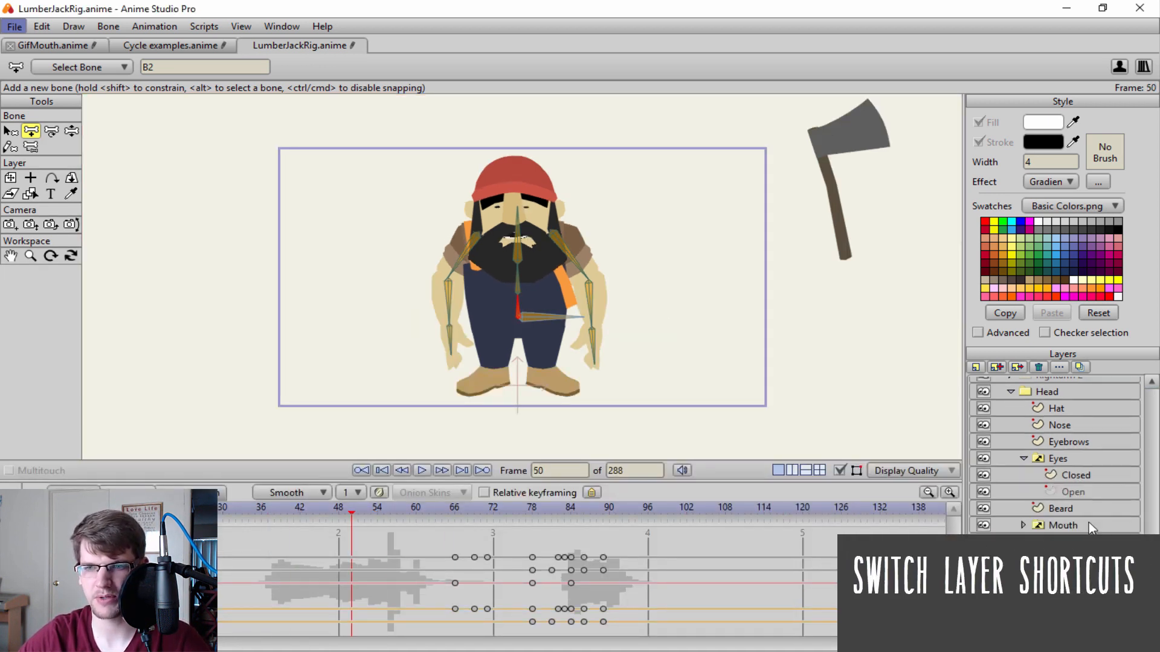
left_click(1054, 525)
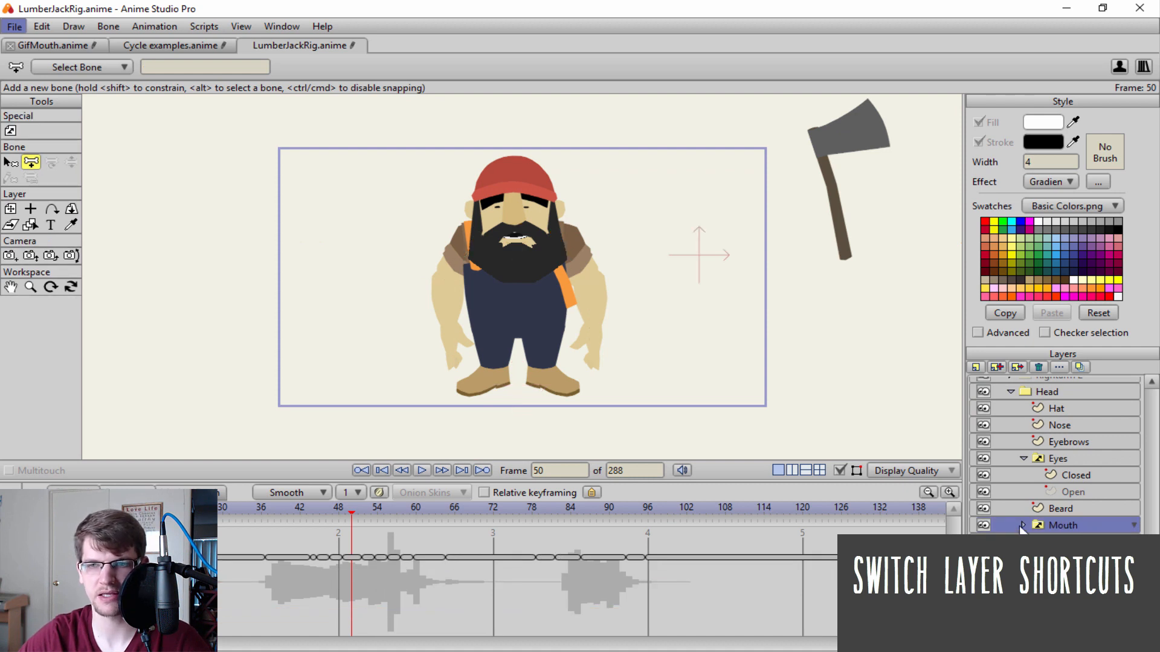
left_click(1022, 526)
scroll(1057, 523, "down", 2)
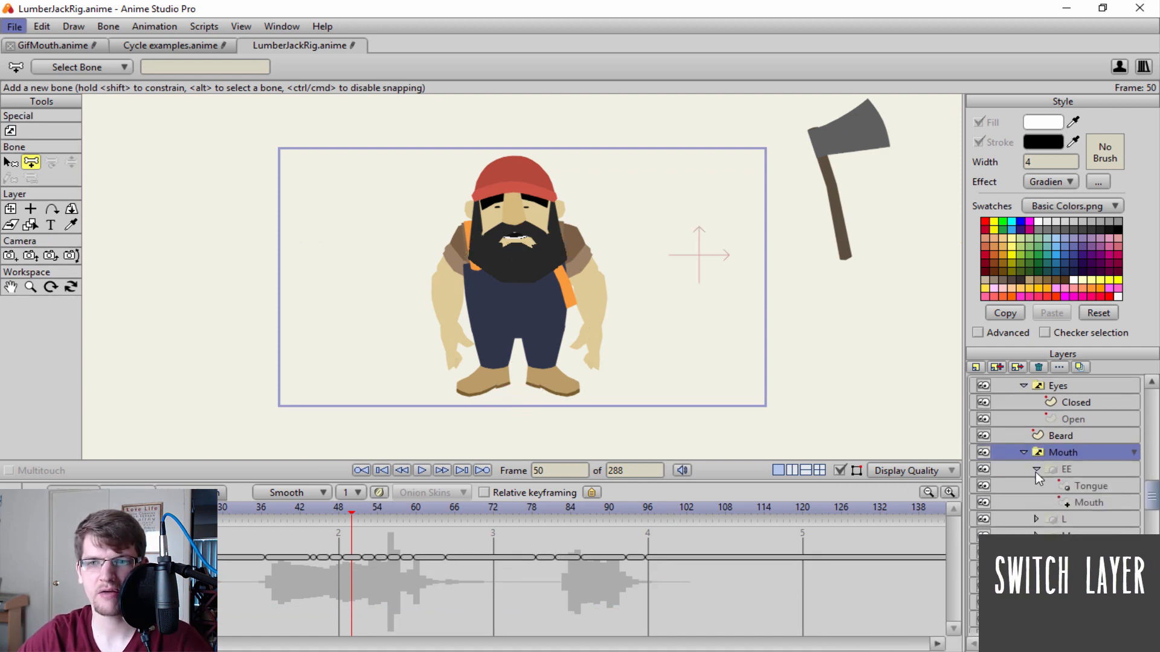
Select the F/V child layer of the Mouth switch layer, followed by its O child layer.
scroll(1060, 485, "down", 1)
left_click(1066, 494)
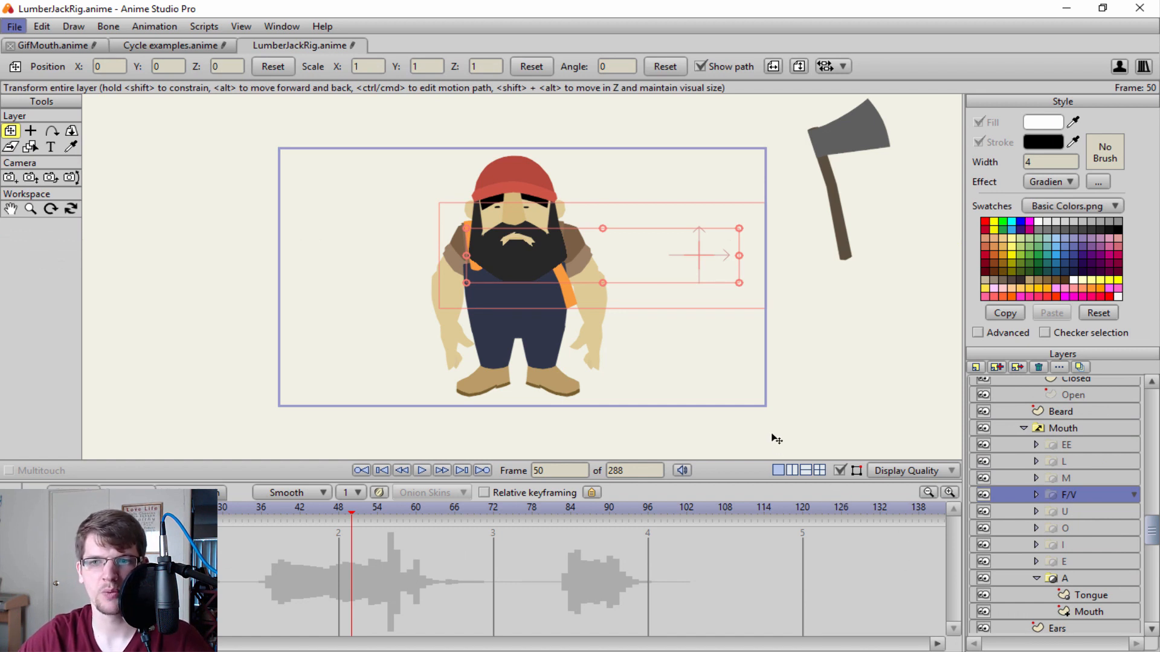
left_click(1103, 527)
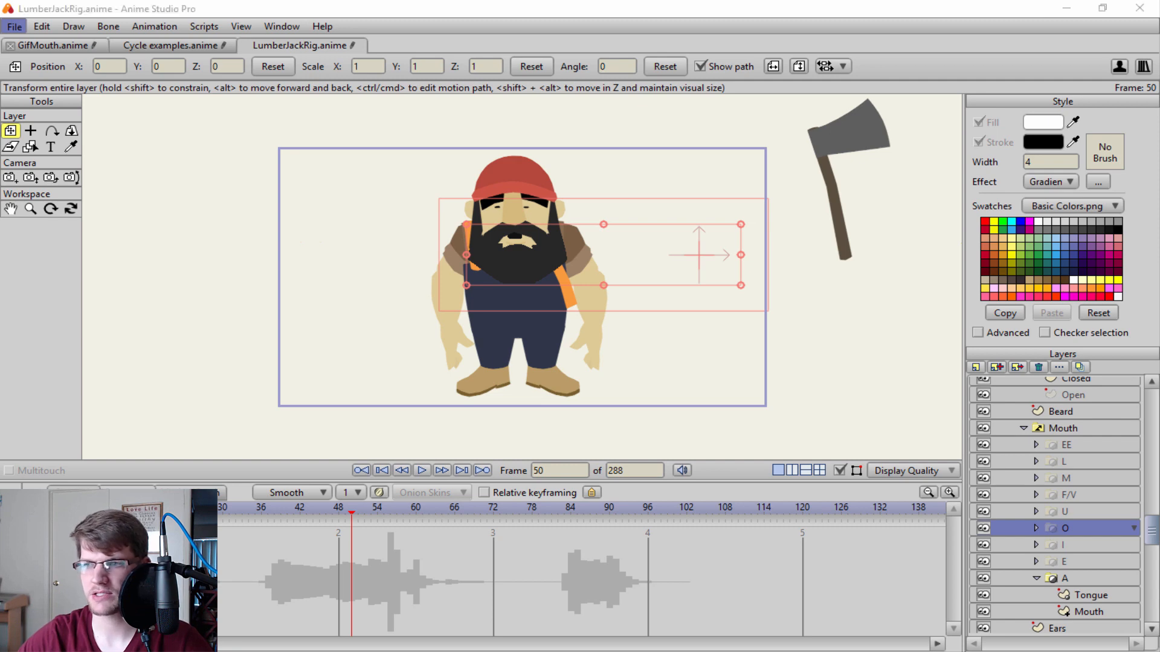
Open the keyboard shortcuts editor and jump to its Window: Layers section.
left_click(316, 26)
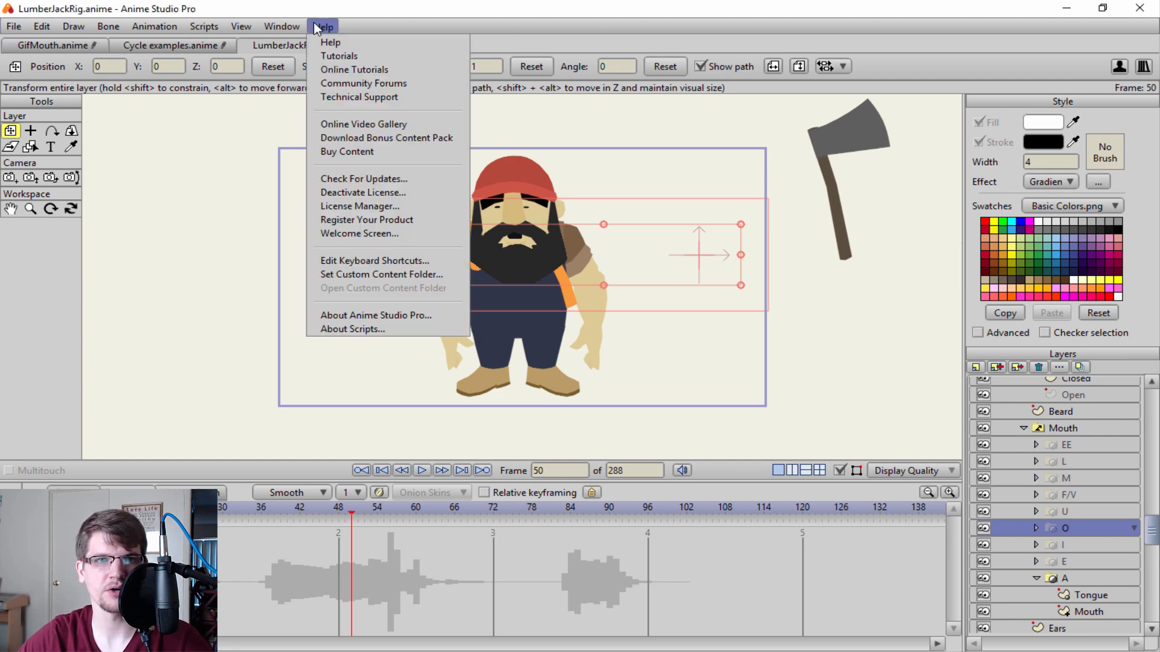
left_click(399, 260)
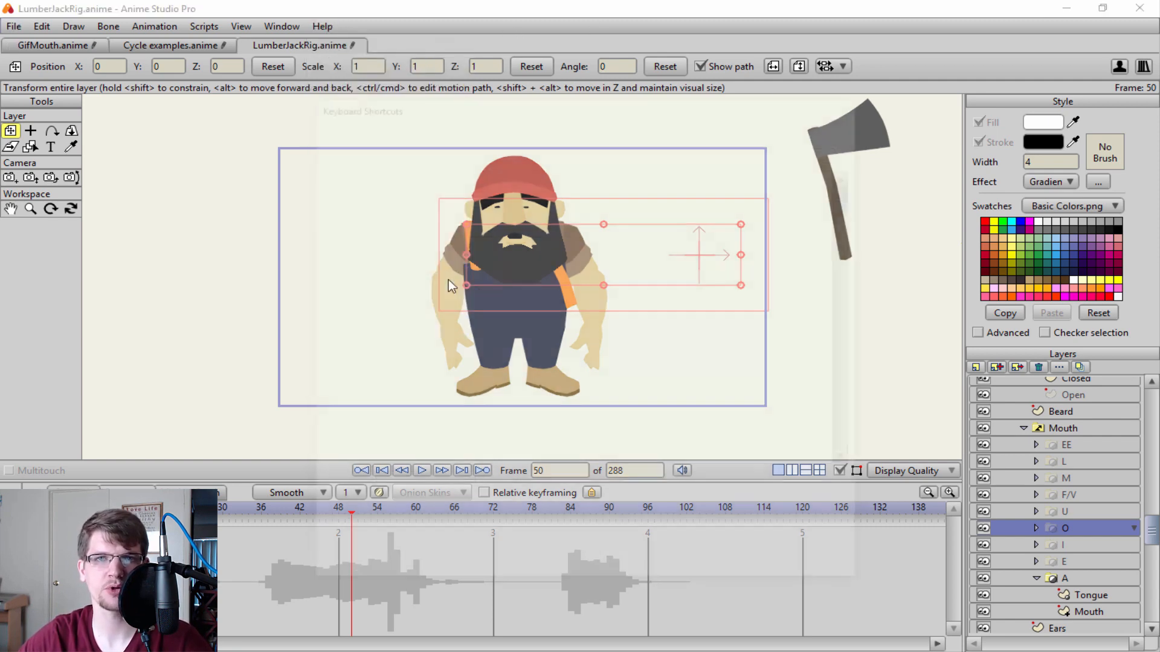
left_click(572, 130)
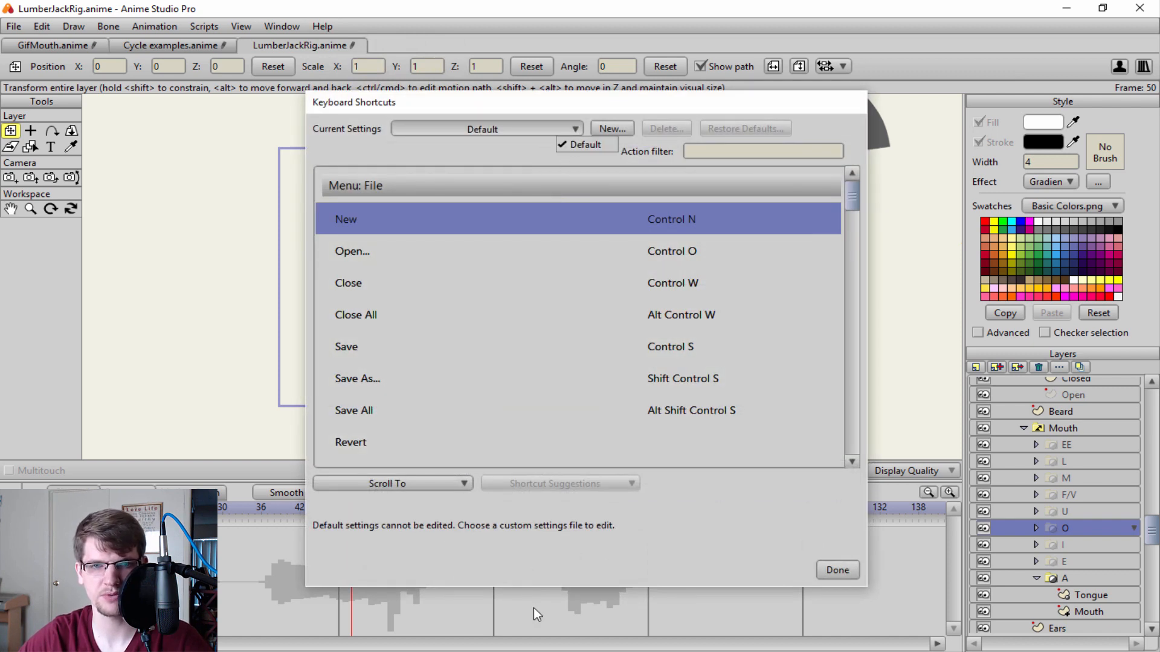
left_click(442, 485)
left_click(455, 484)
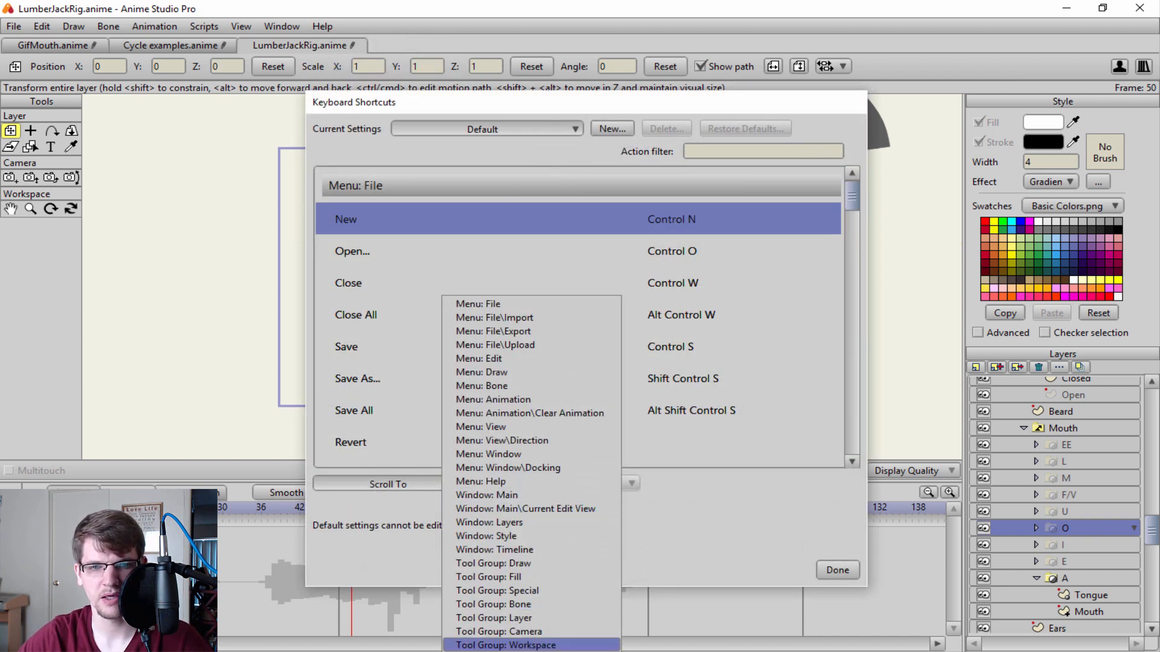
left_click(507, 523)
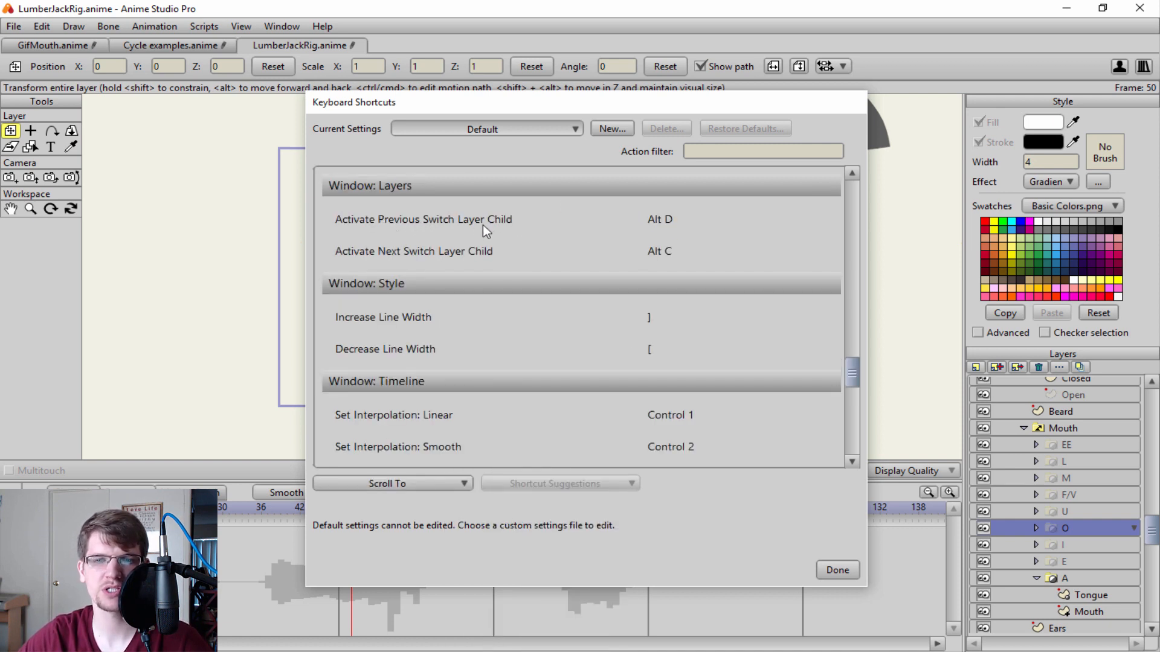
Examine the shortcuts for Activate Previous and Activate Next Switch Layer Child, and close the shortcuts editor.
left_click(637, 225)
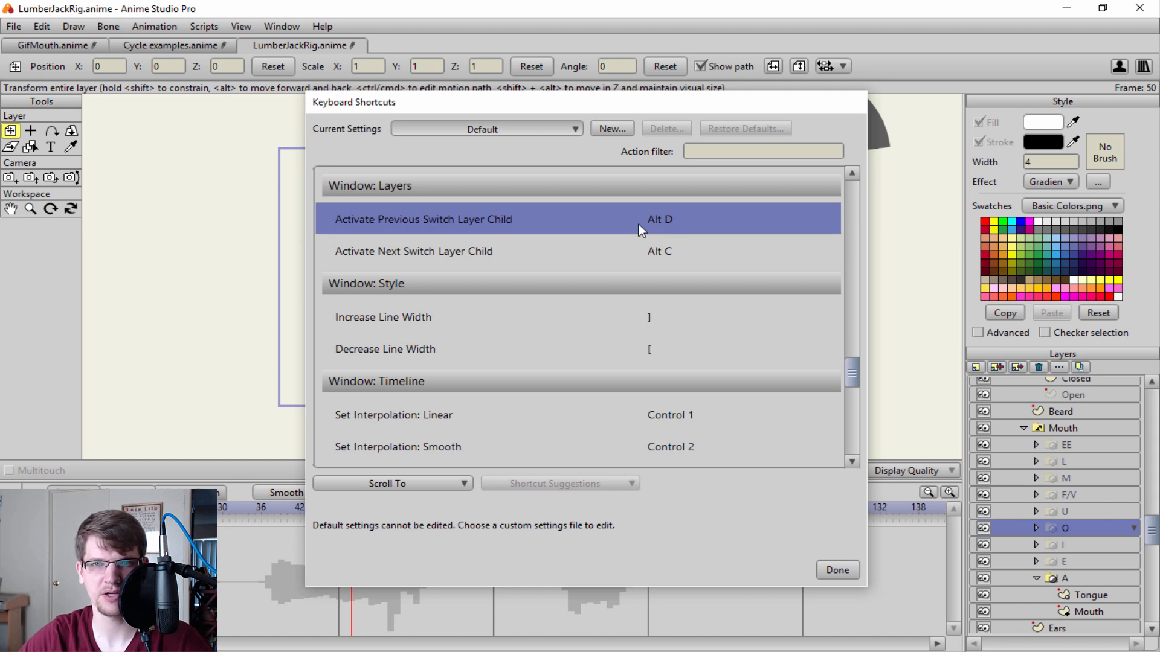
left_click(687, 240)
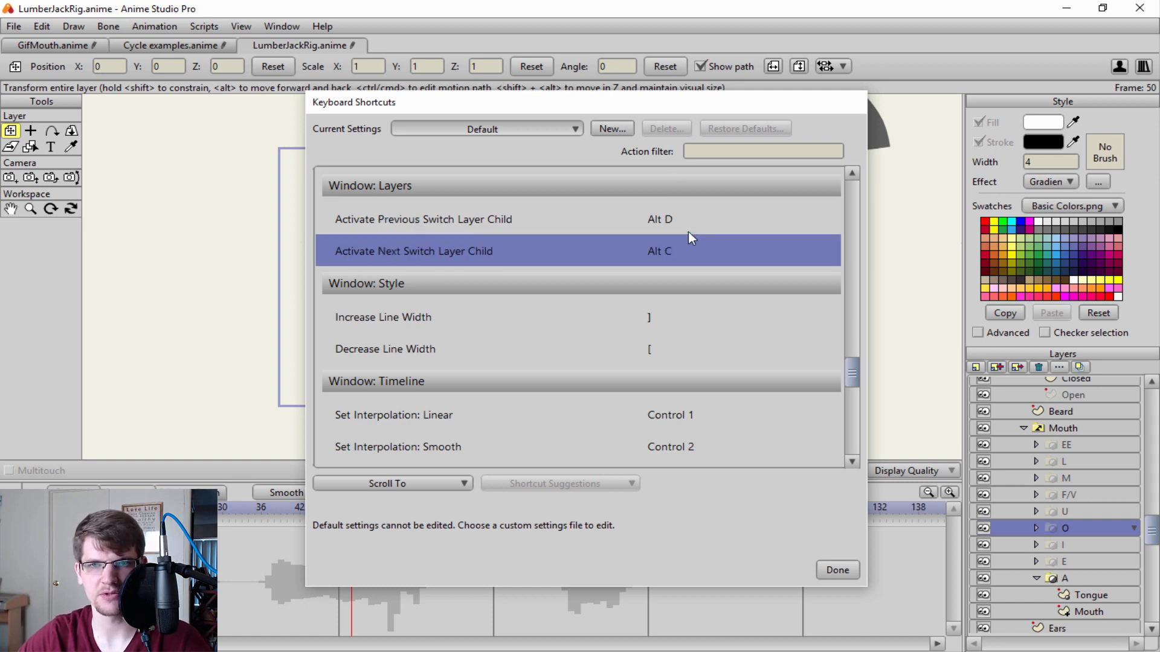
left_click(683, 219)
key("Home")
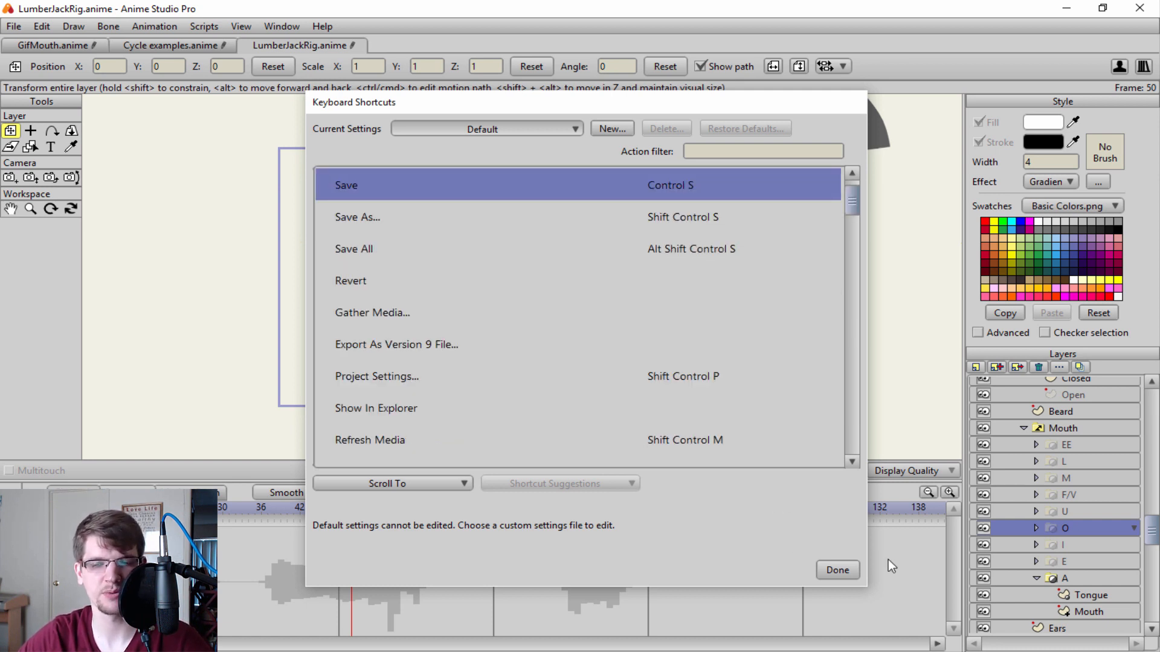
left_click(837, 570)
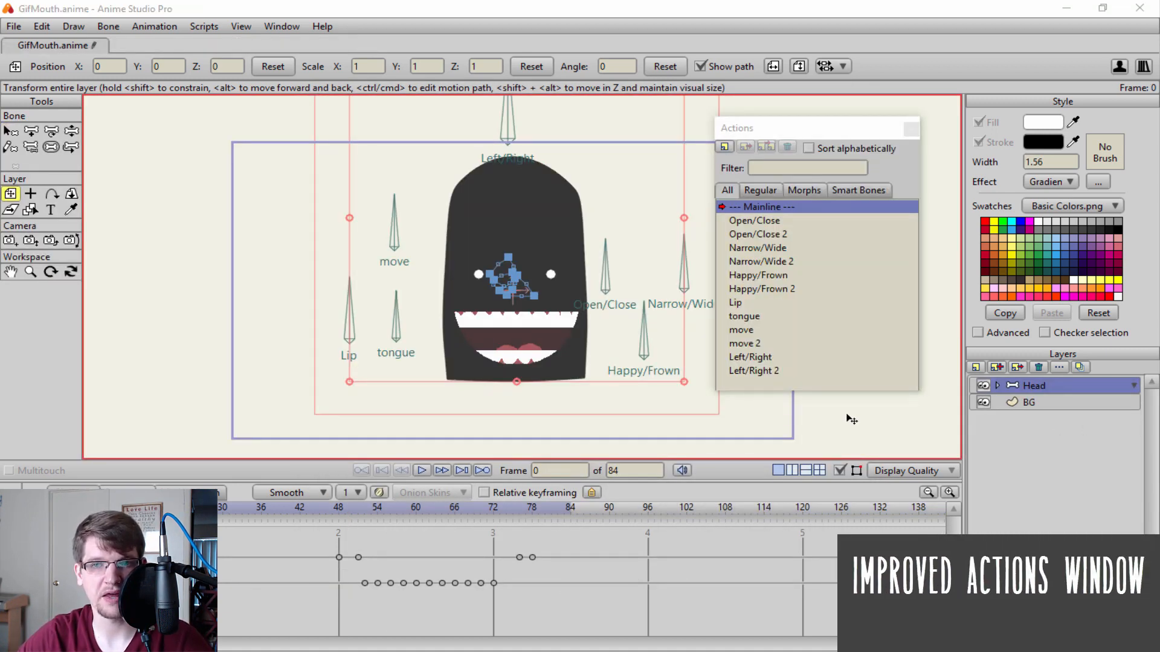
Close and reopen the Actions window in the GifMouth project, and place it beside the head.
left_click_drag(785, 136, 718, 145)
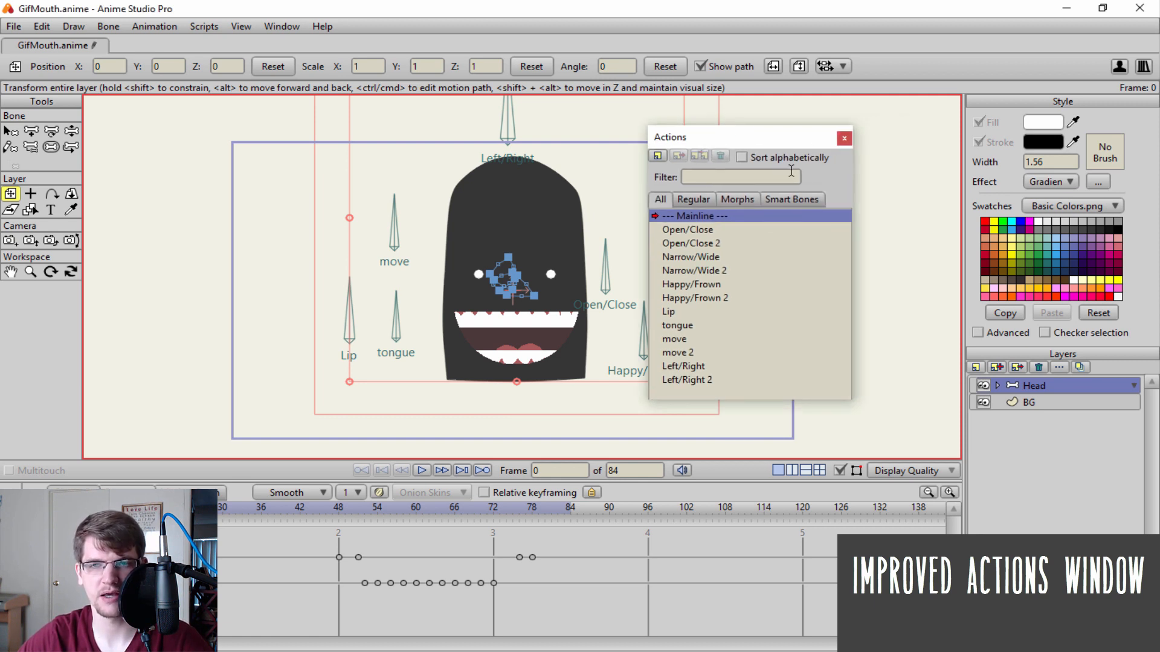
left_click(843, 138)
left_click(283, 26)
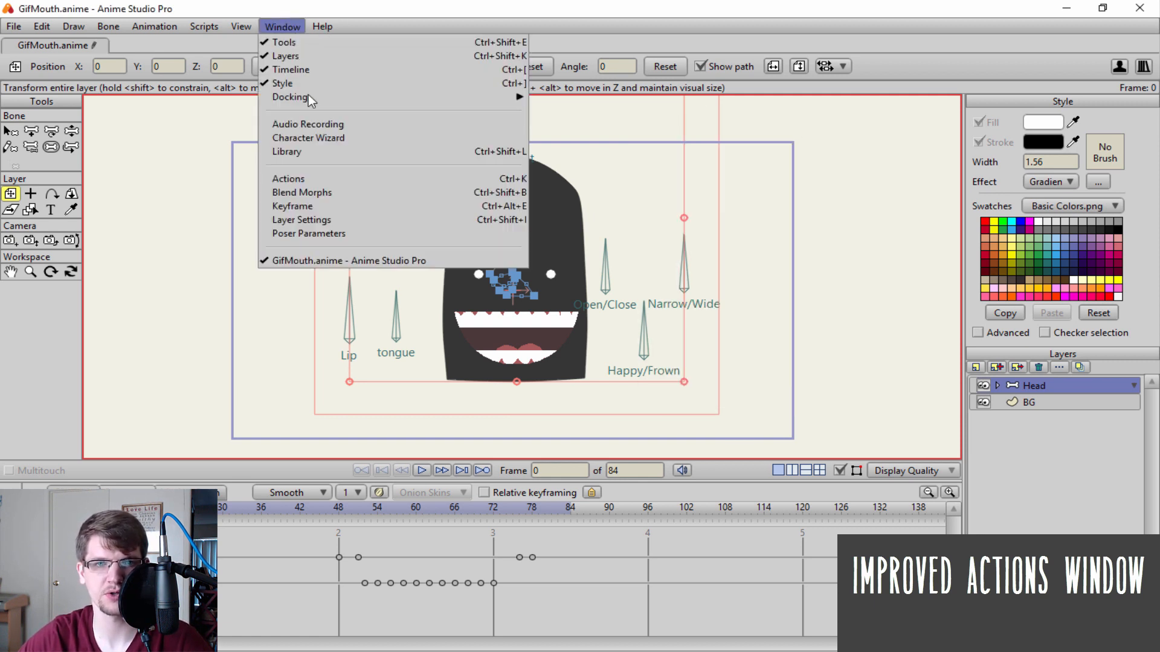
left_click(329, 179)
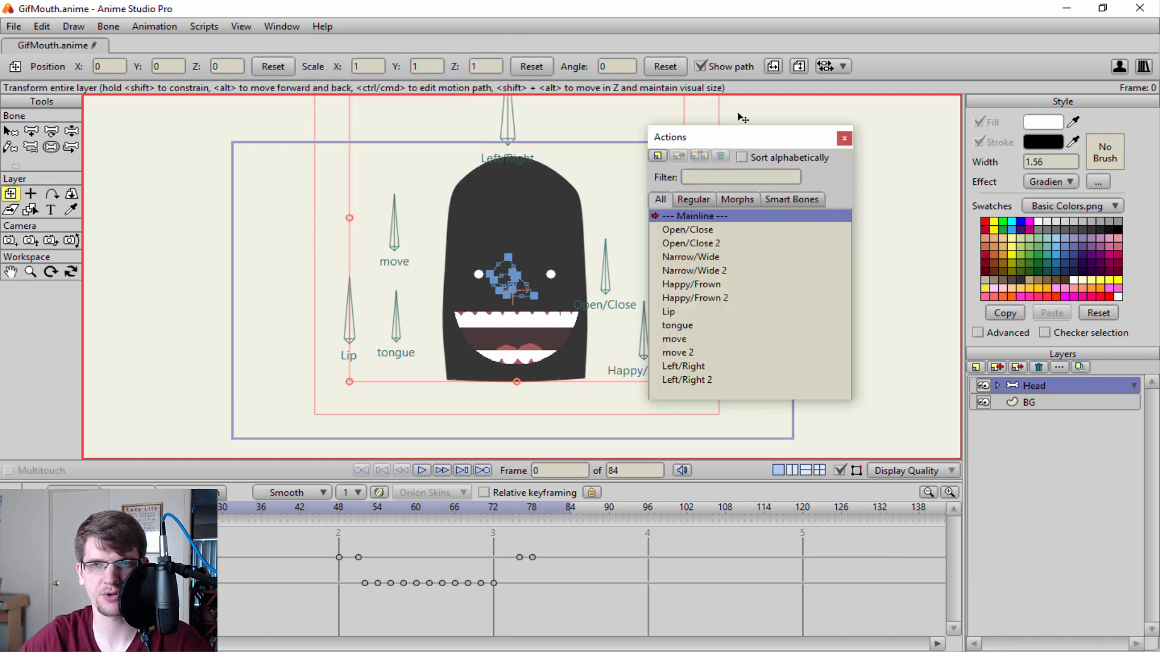
left_click_drag(724, 139, 706, 123)
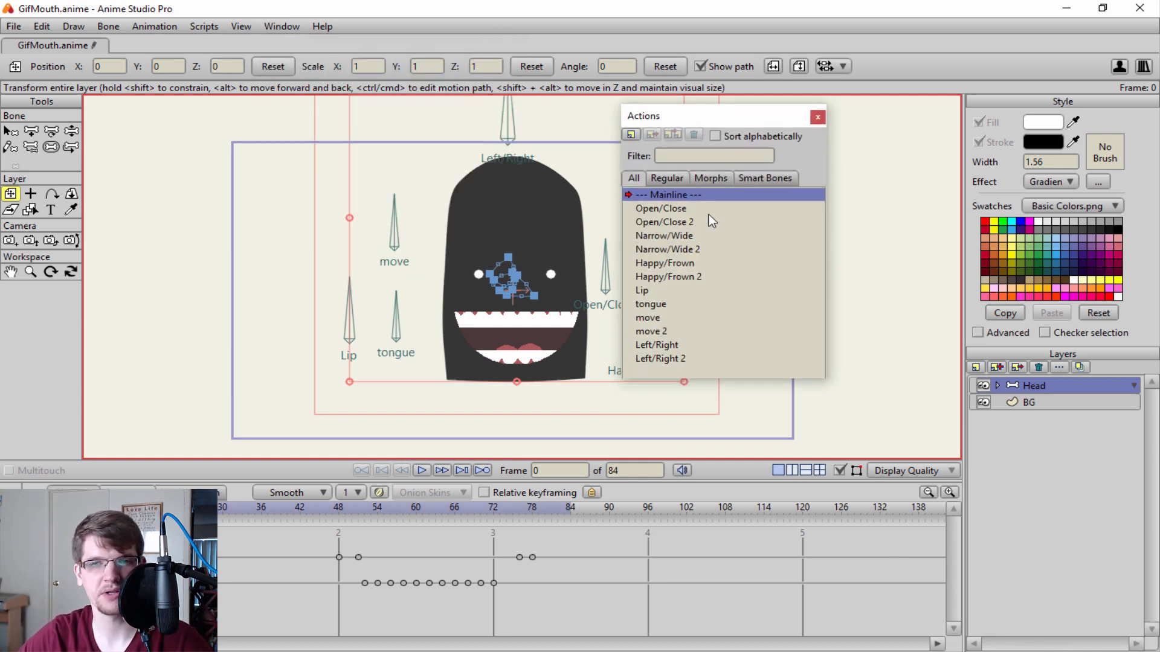
Filter the actions list by "f" and by "left", and clear the filter.
left_click(695, 155)
type("f")
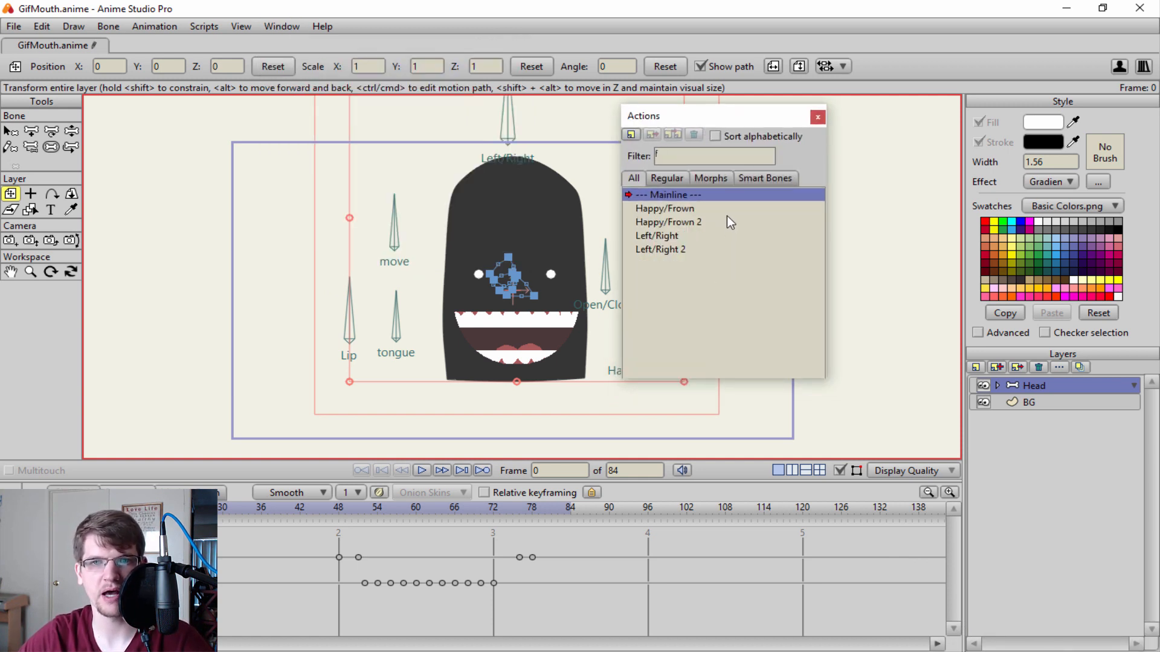
key("BackSpace")
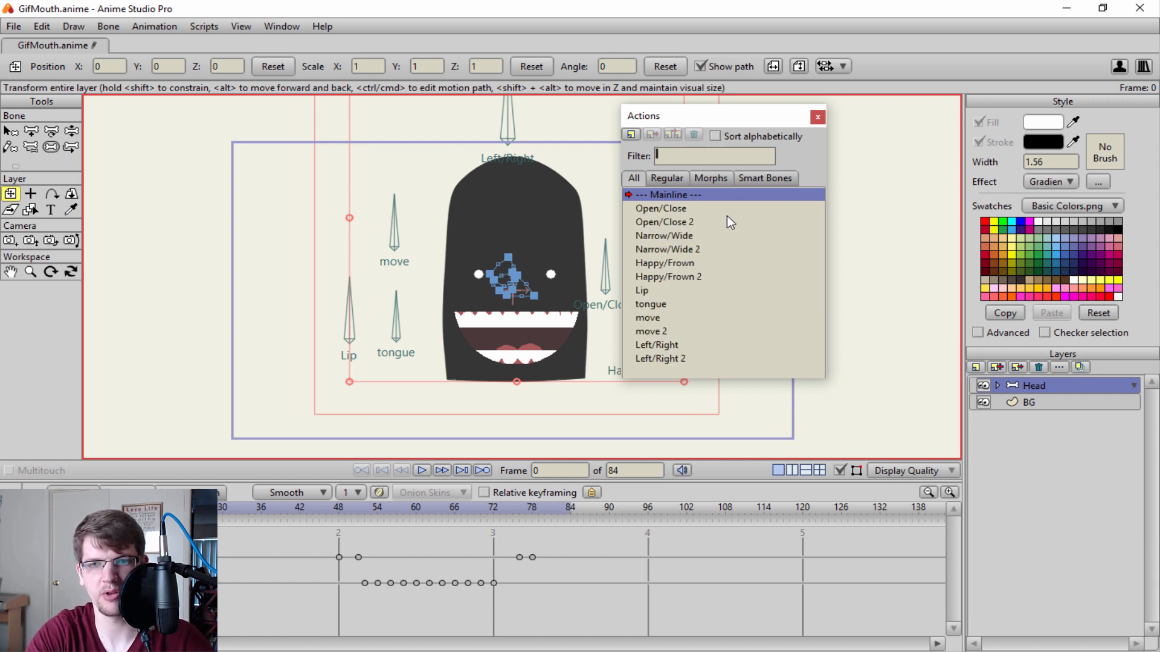
type("lef")
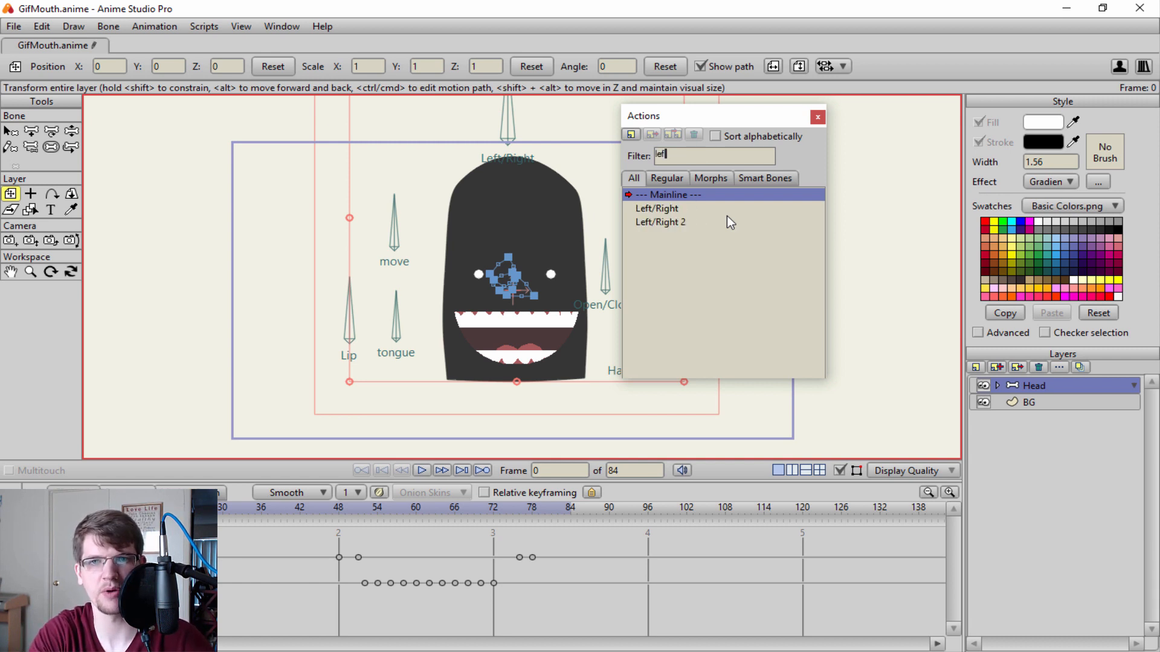
type("t")
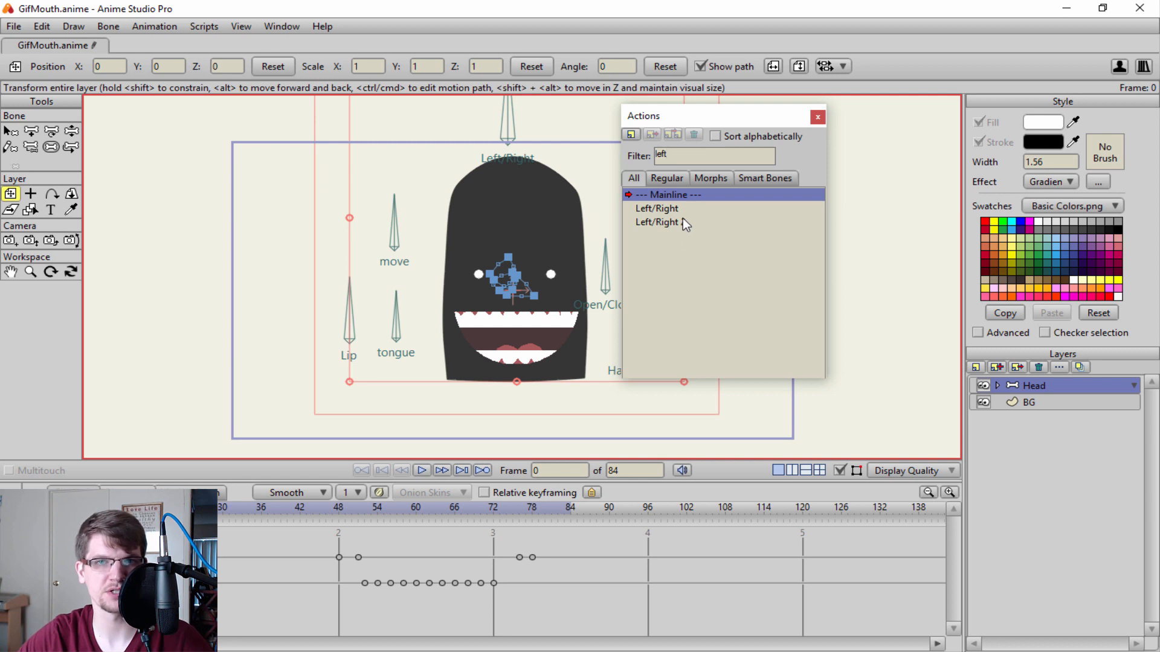
key("BackSpace")
key("BackSpace")
key("BackSpace")
key("BackSpace")
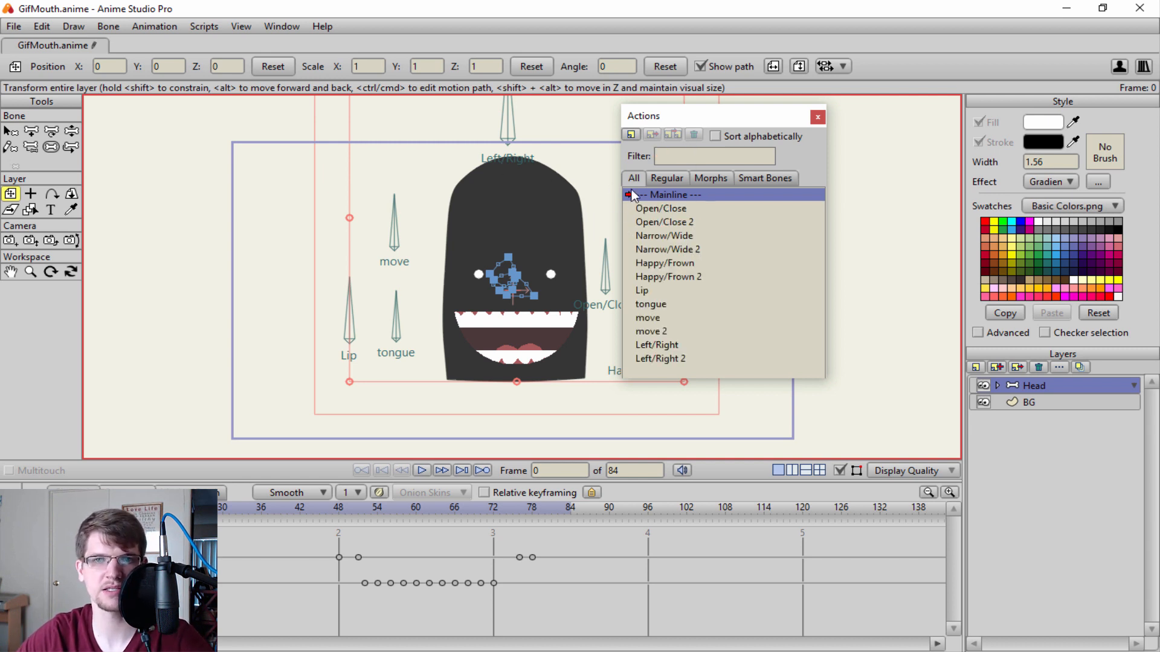
View the Regular, Morphs and Smart Bones action categories, return to all actions, and select Narrow/Wide 2.
left_click(664, 178)
left_click(717, 179)
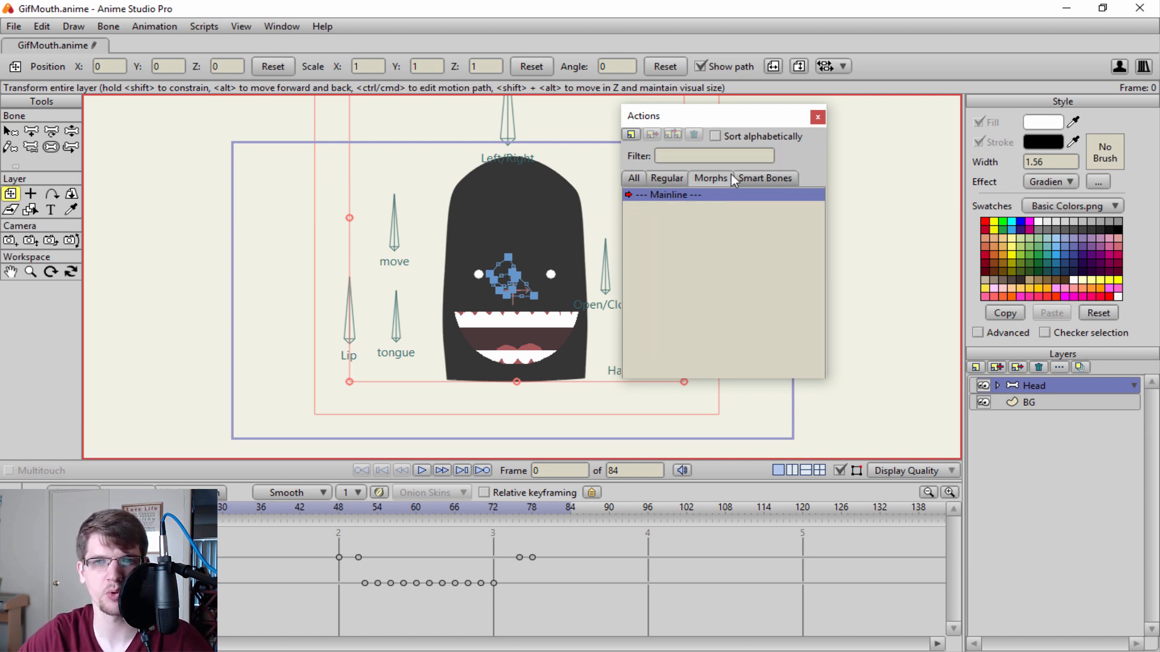
left_click(735, 179)
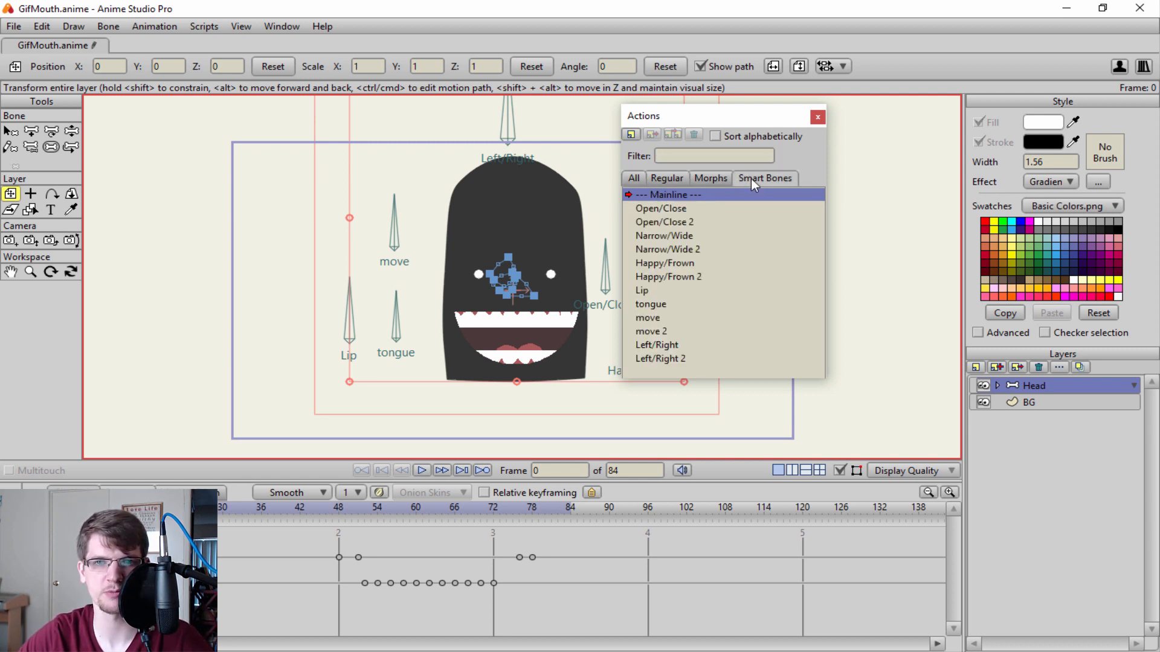
left_click(631, 179)
left_click(676, 250)
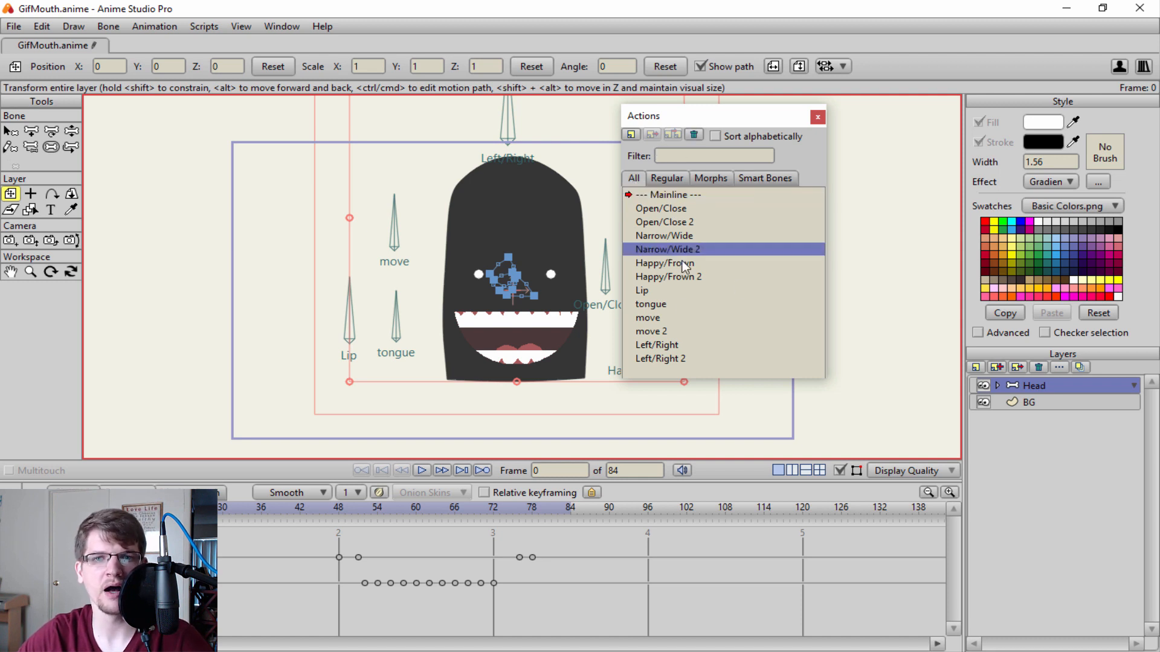
Delete the actions from Narrow/Wide 2 through move 2, and undo the deletion.
left_click(657, 333, "shift")
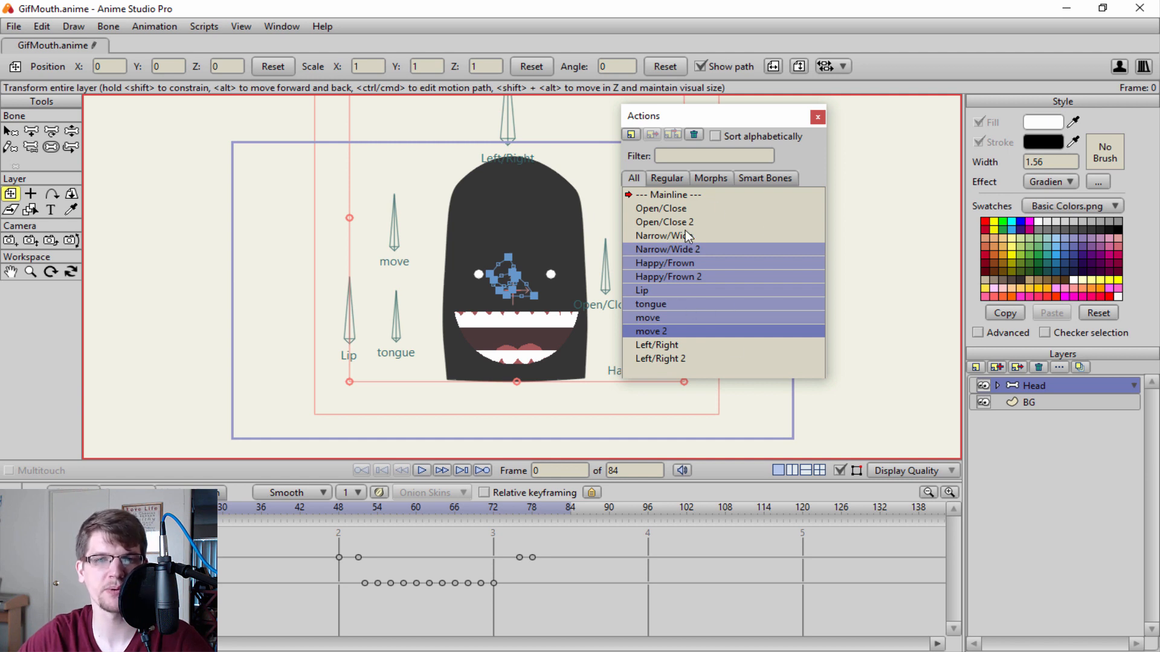
left_click(694, 136)
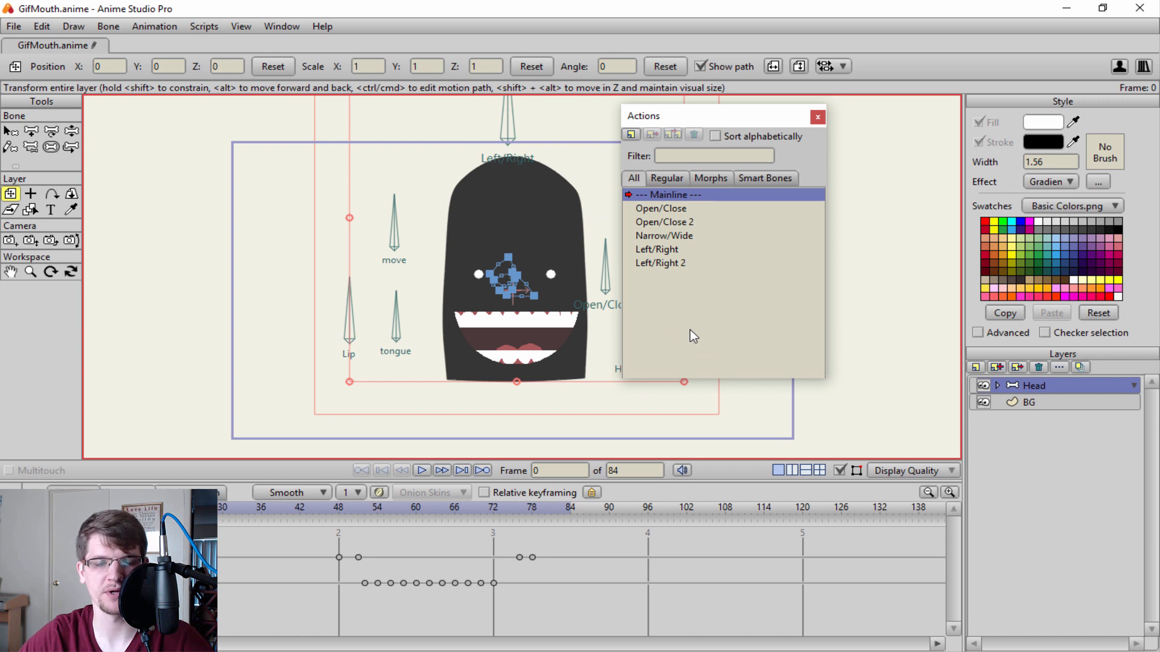
key("ctrl+z")
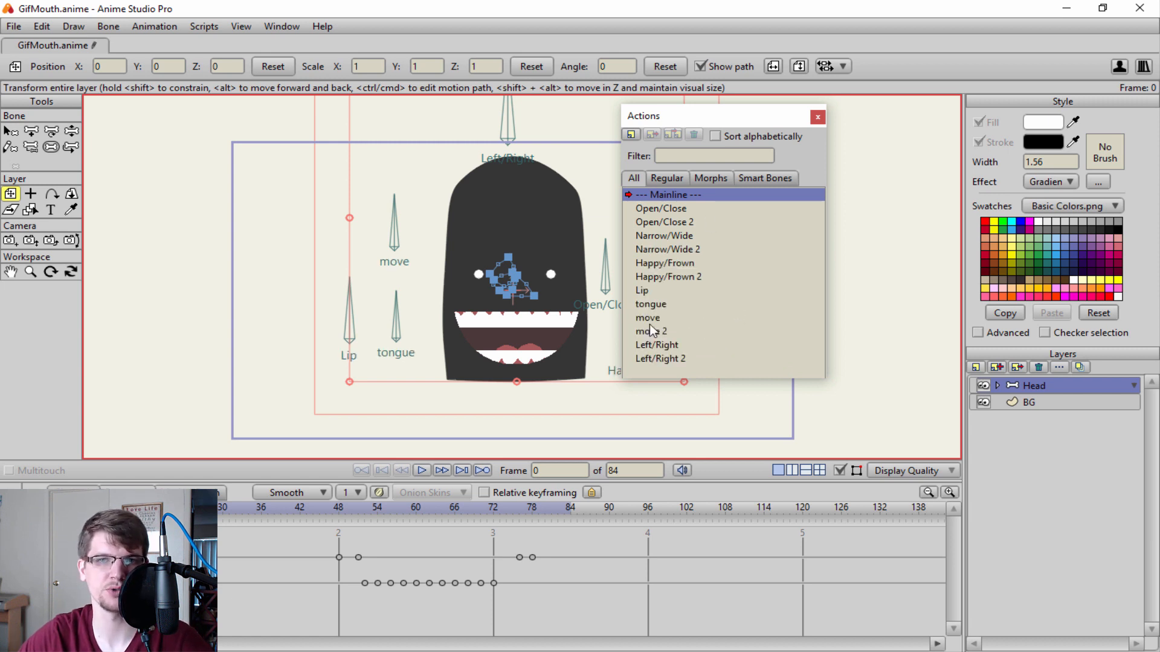
Select the Narrow/Wide action and sort the actions list alphabetically.
left_click(742, 278)
left_click(735, 195)
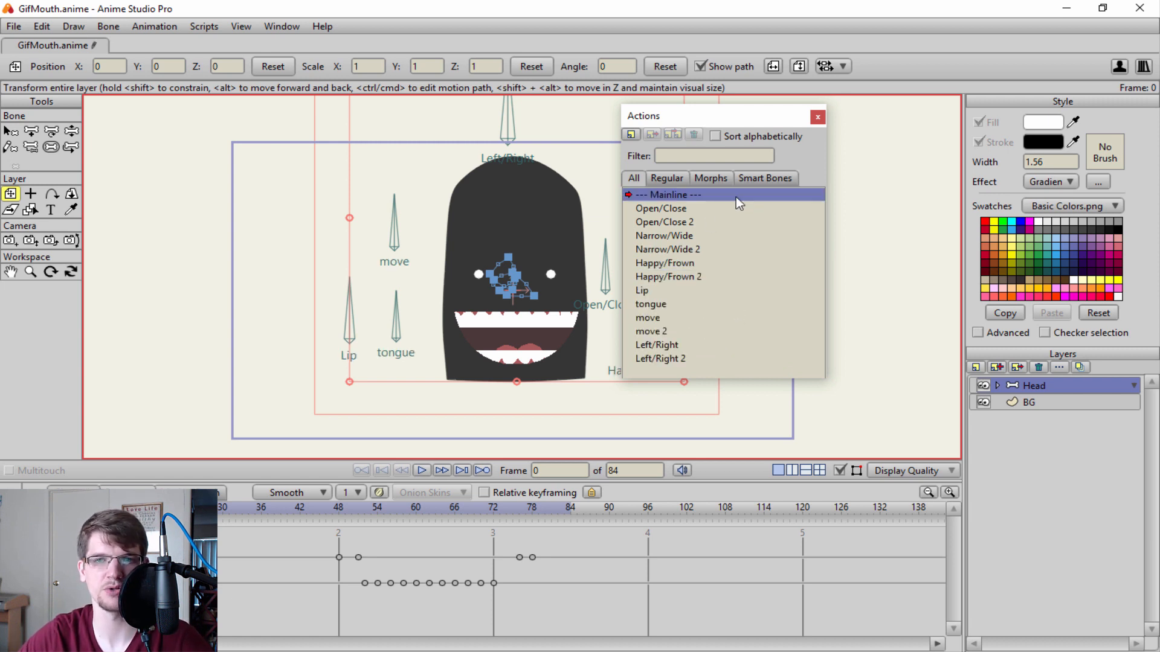
left_click(694, 222)
left_click(685, 263)
left_click(701, 236)
left_click(716, 136)
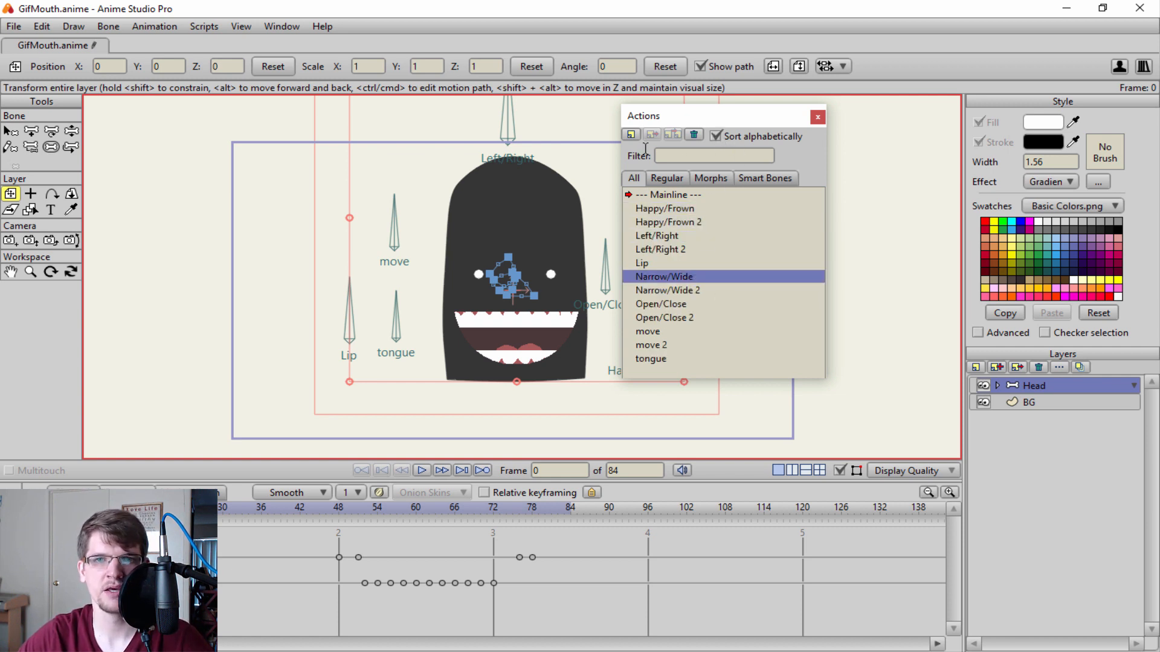
Select Mainline in the actions list and close the Actions window.
left_click(630, 134)
left_click(643, 385)
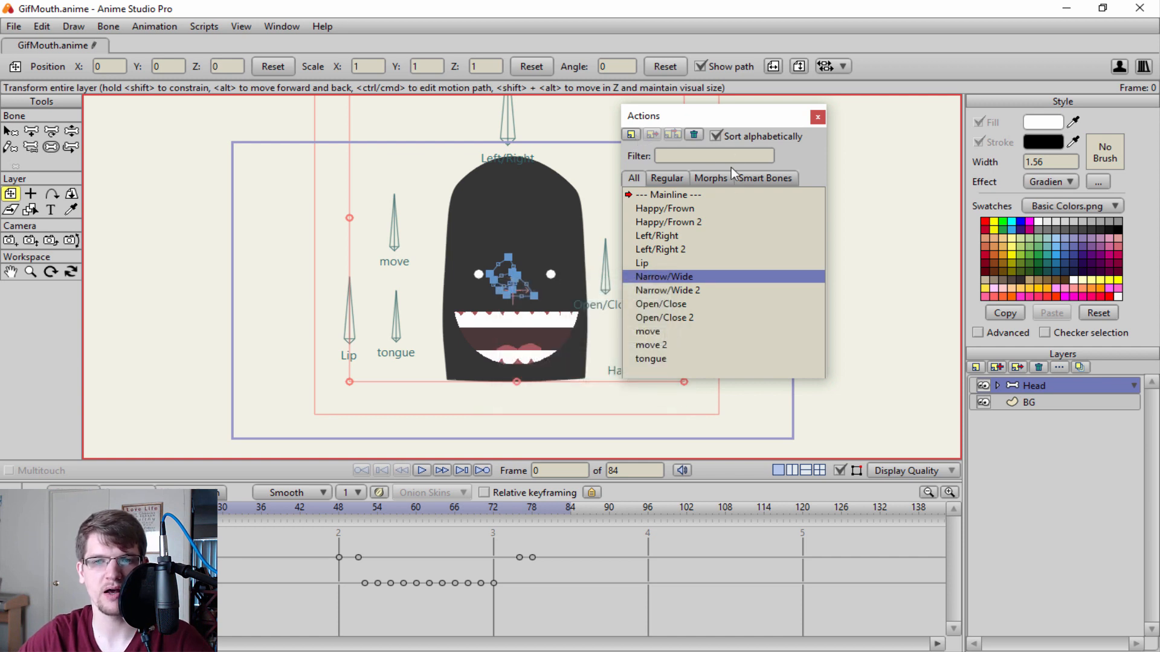
left_click(700, 207)
left_click(678, 195)
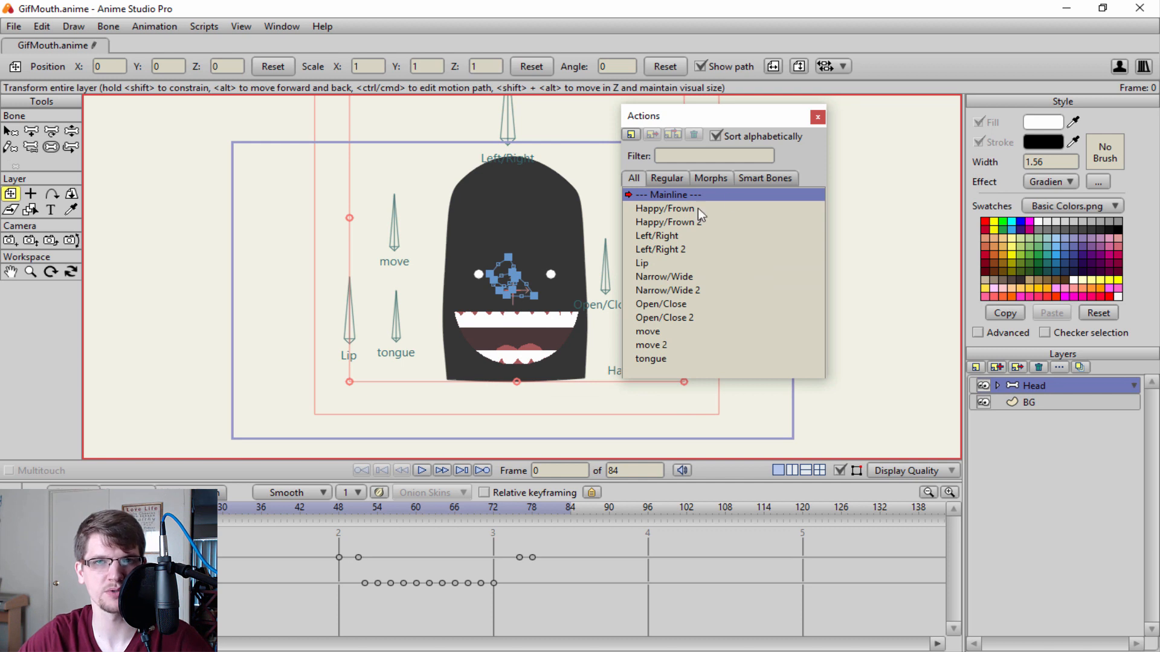
left_click(817, 117)
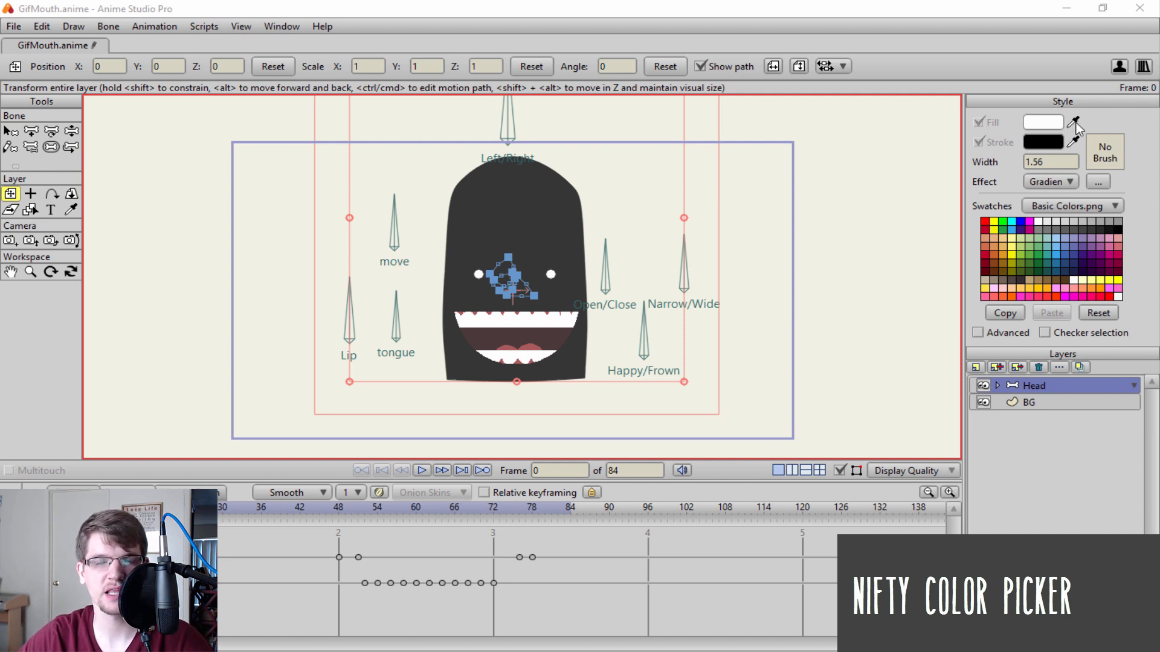
Sample the canvas background and finally the head's dark grey for the fill colour, and the outline's light pink for the stroke colour.
left_click_drag(1075, 125, 508, 202)
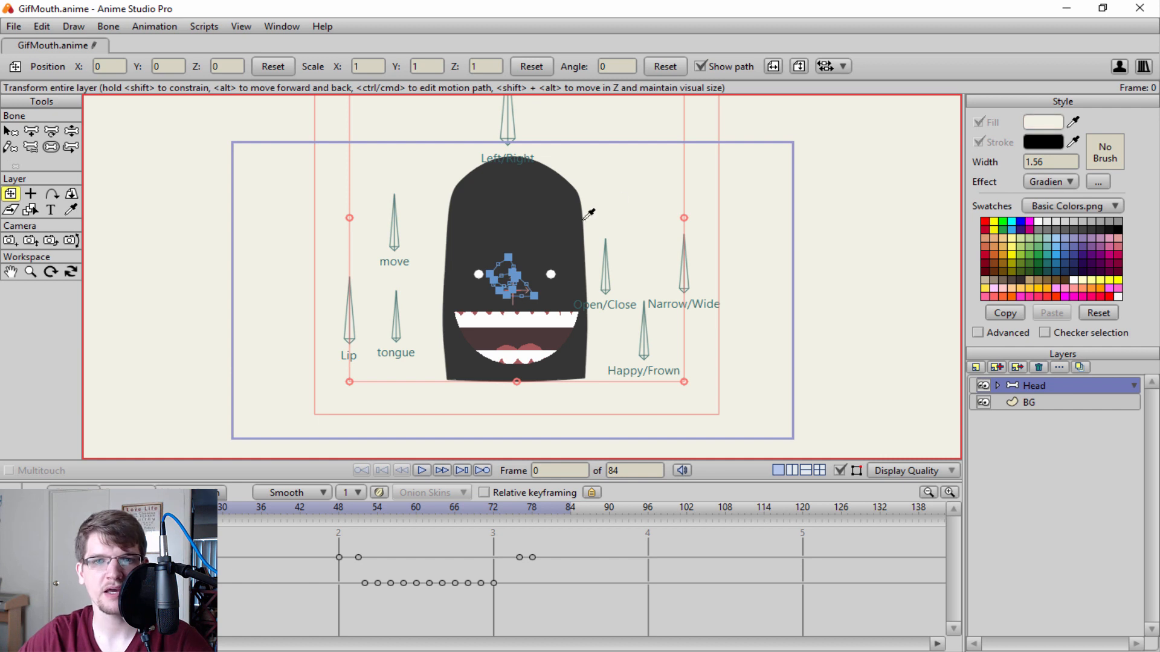
left_click(1073, 122)
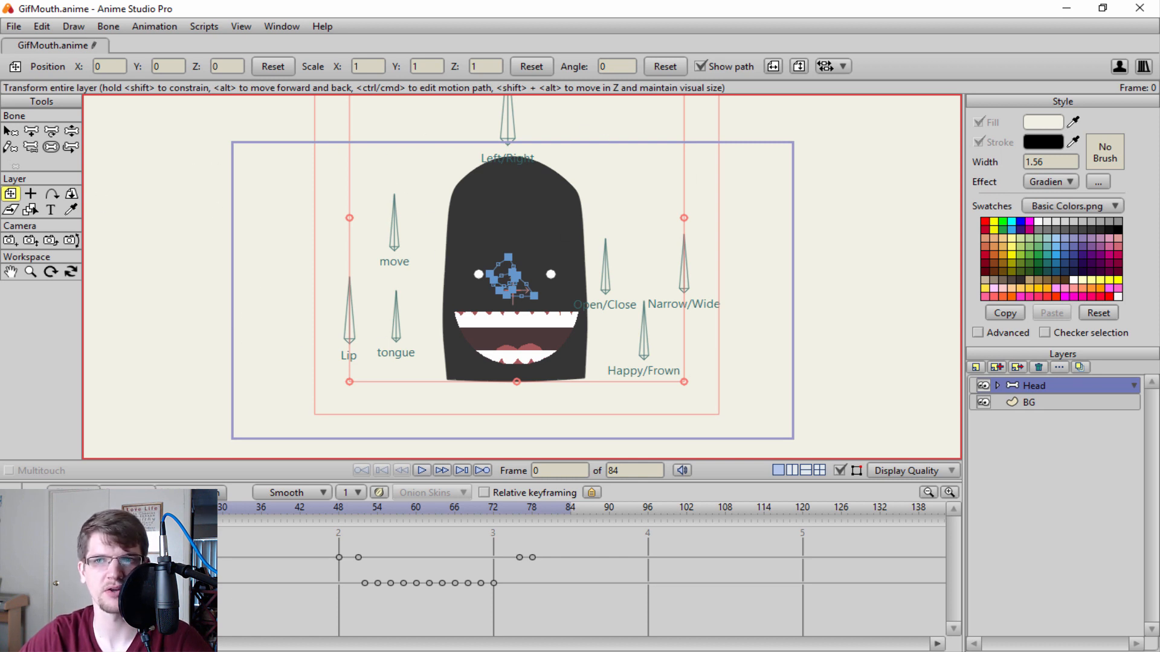
left_click_drag(1069, 127, 1073, 126)
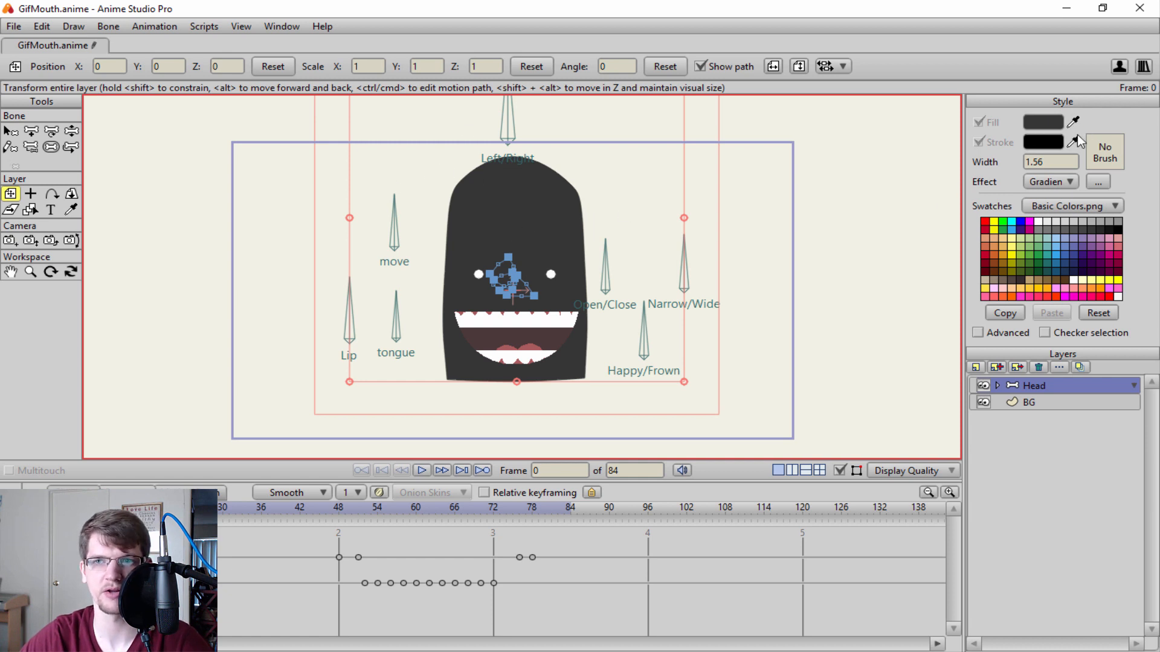
mouse_move(1073, 142)
left_mouse_down()
mouse_move(755, 199)
mouse_move(450, 201)
mouse_move(391, 300)
mouse_move(344, 326)
mouse_move(355, 341)
left_mouse_up()
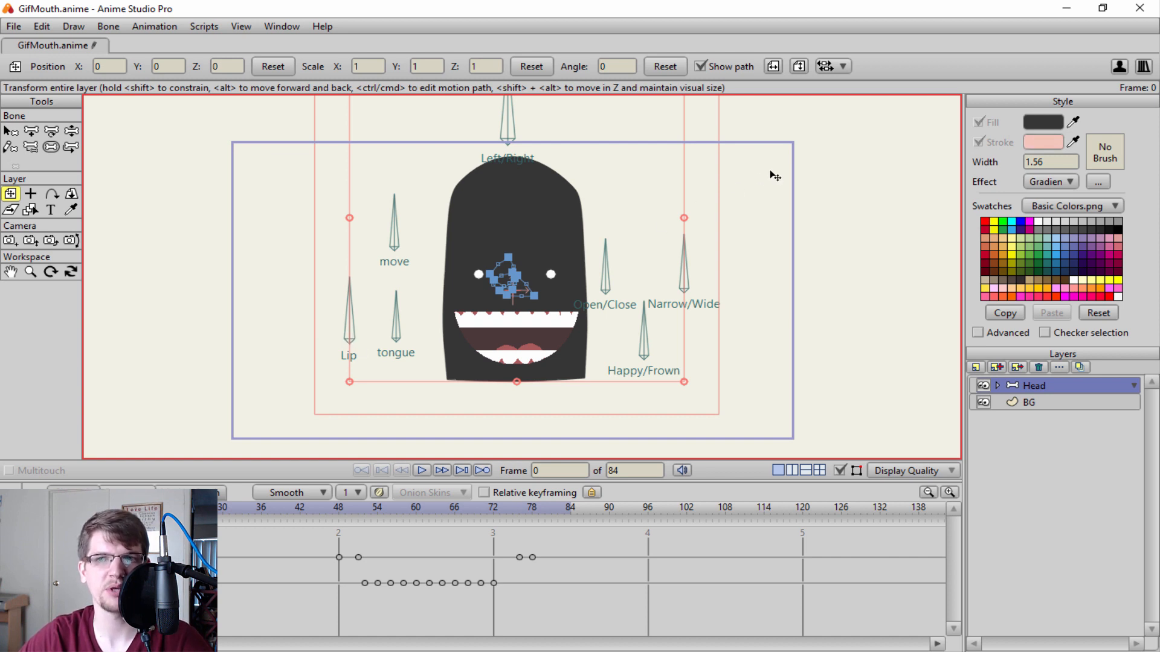
Set the starting colour of the linear gradient effect to the head's dark grey sampled from the canvas, and accept the gradient.
left_click(1097, 183)
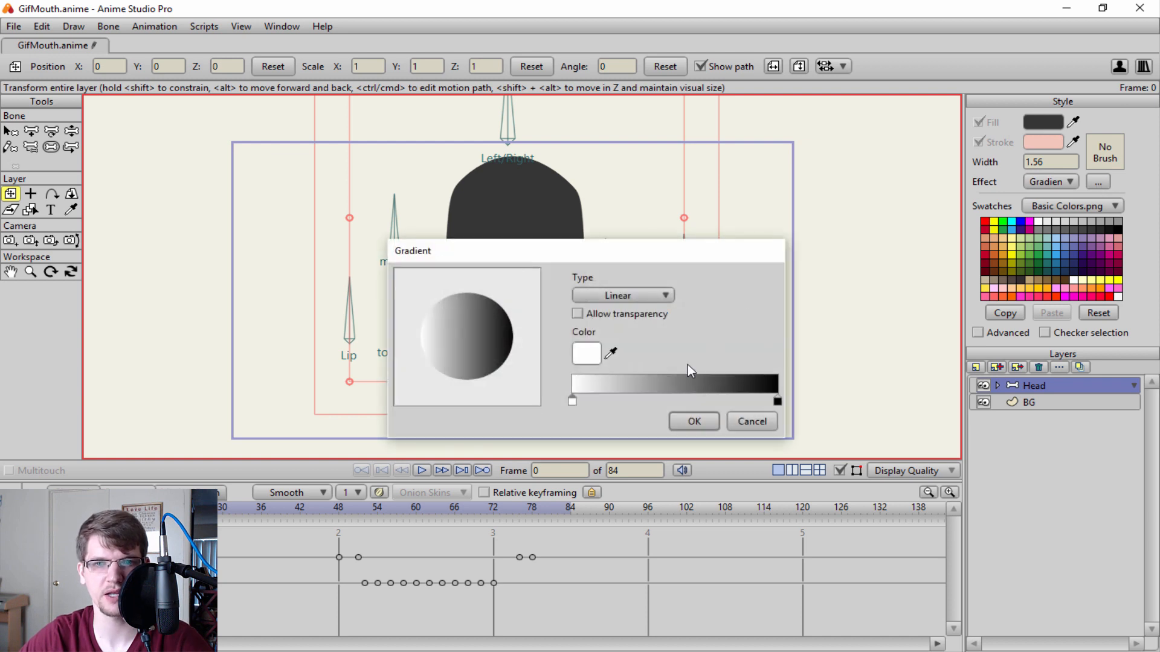
left_click_drag(612, 354, 556, 242)
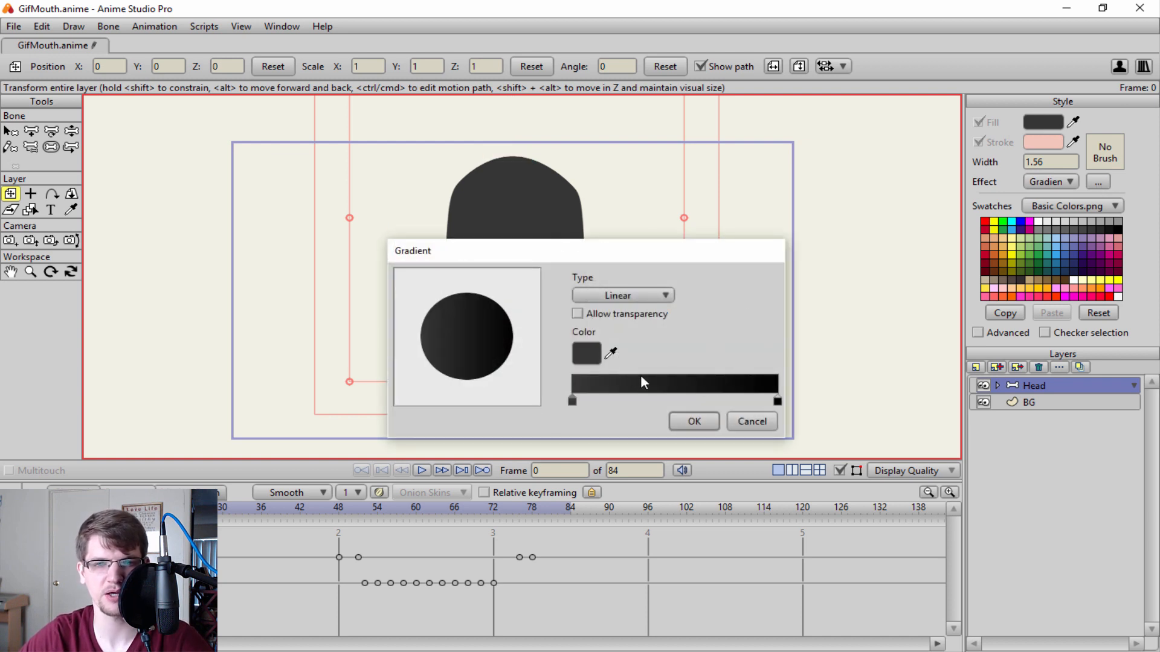
left_click(694, 421)
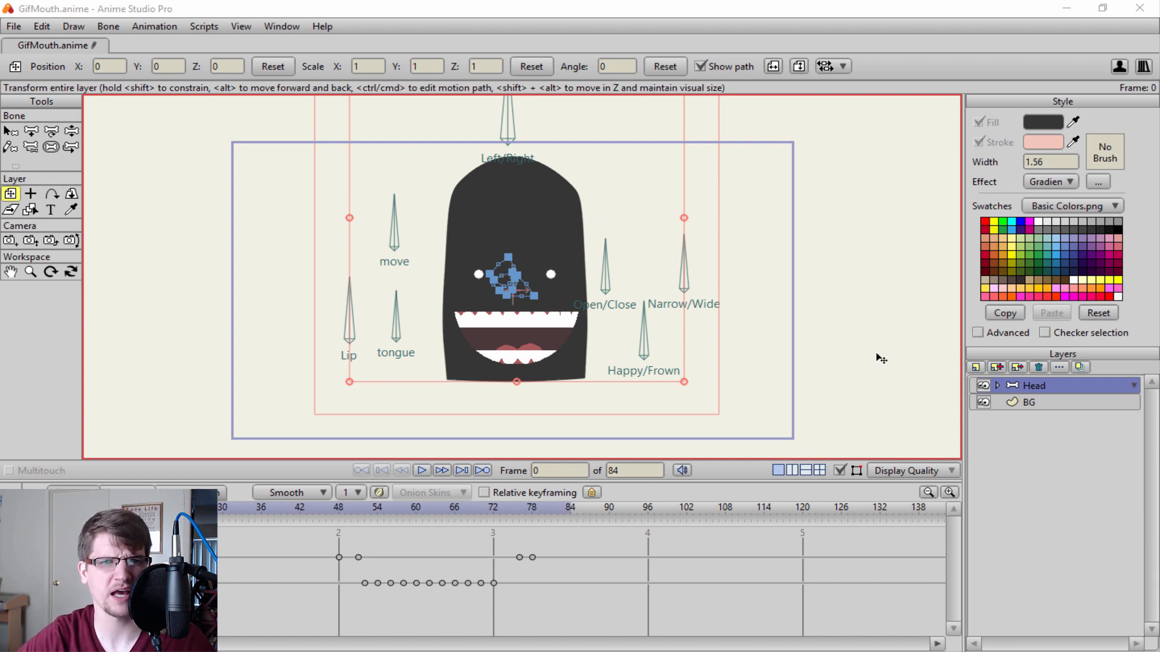
Check for software updates and close the update window.
left_click(323, 26)
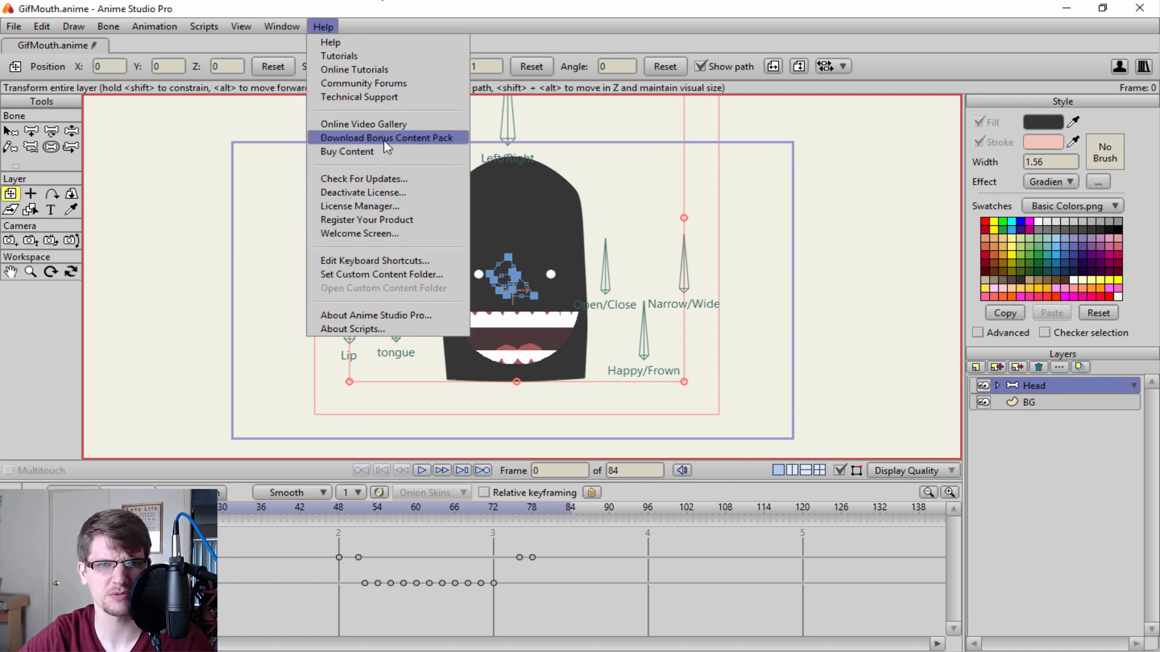
left_click(377, 179)
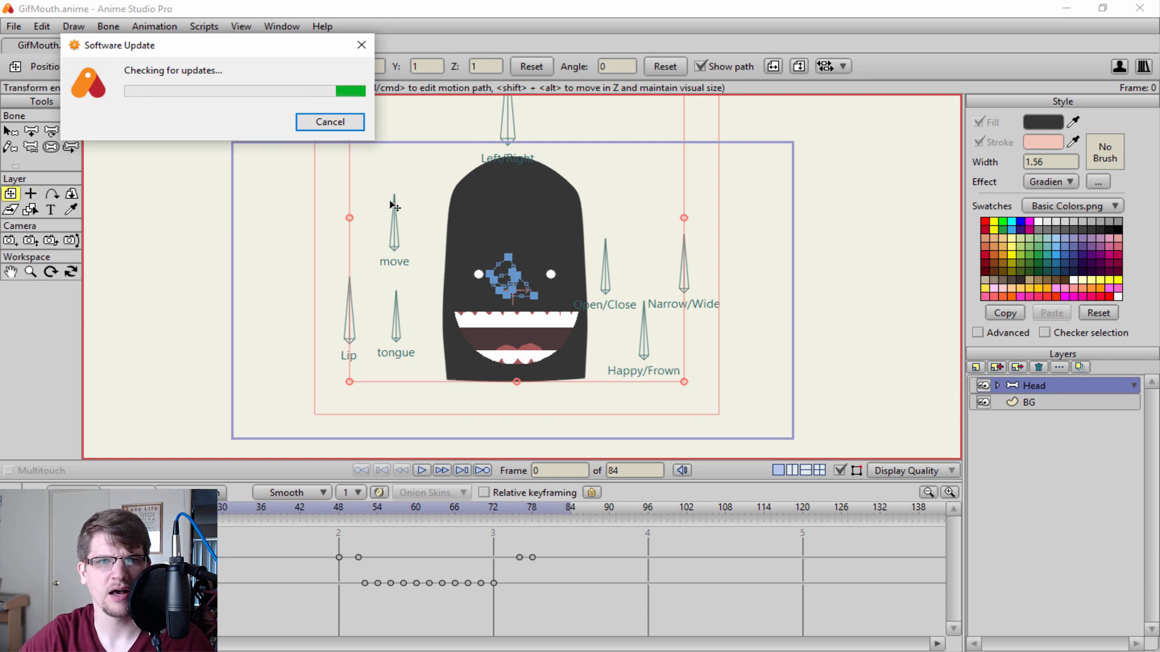
left_click(363, 45)
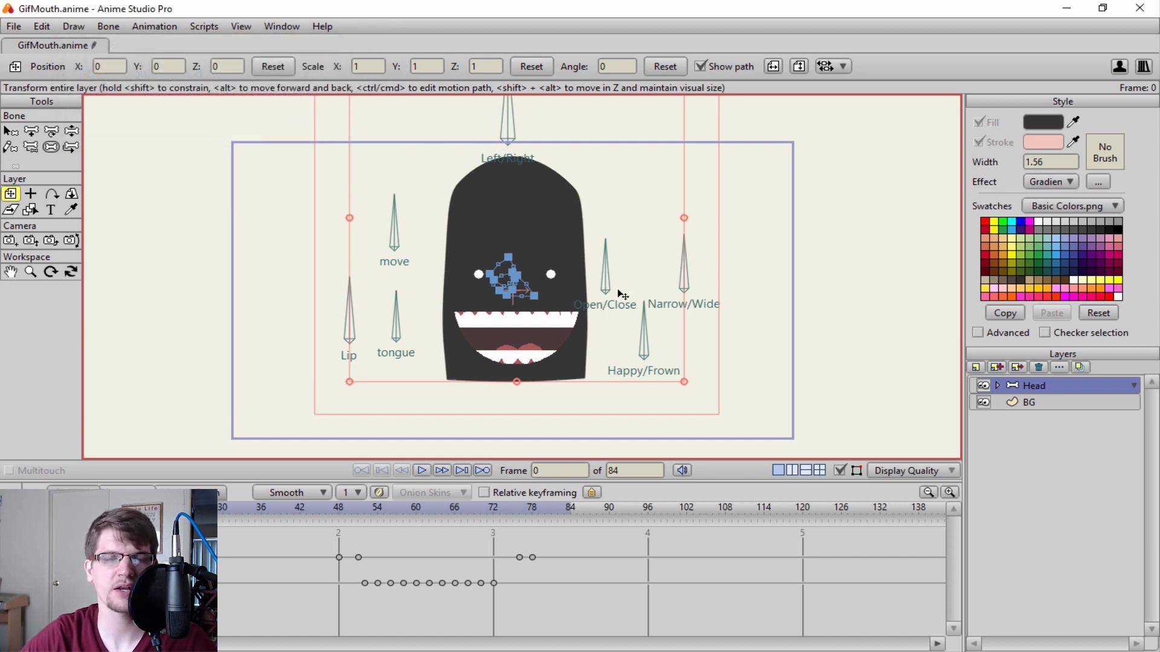